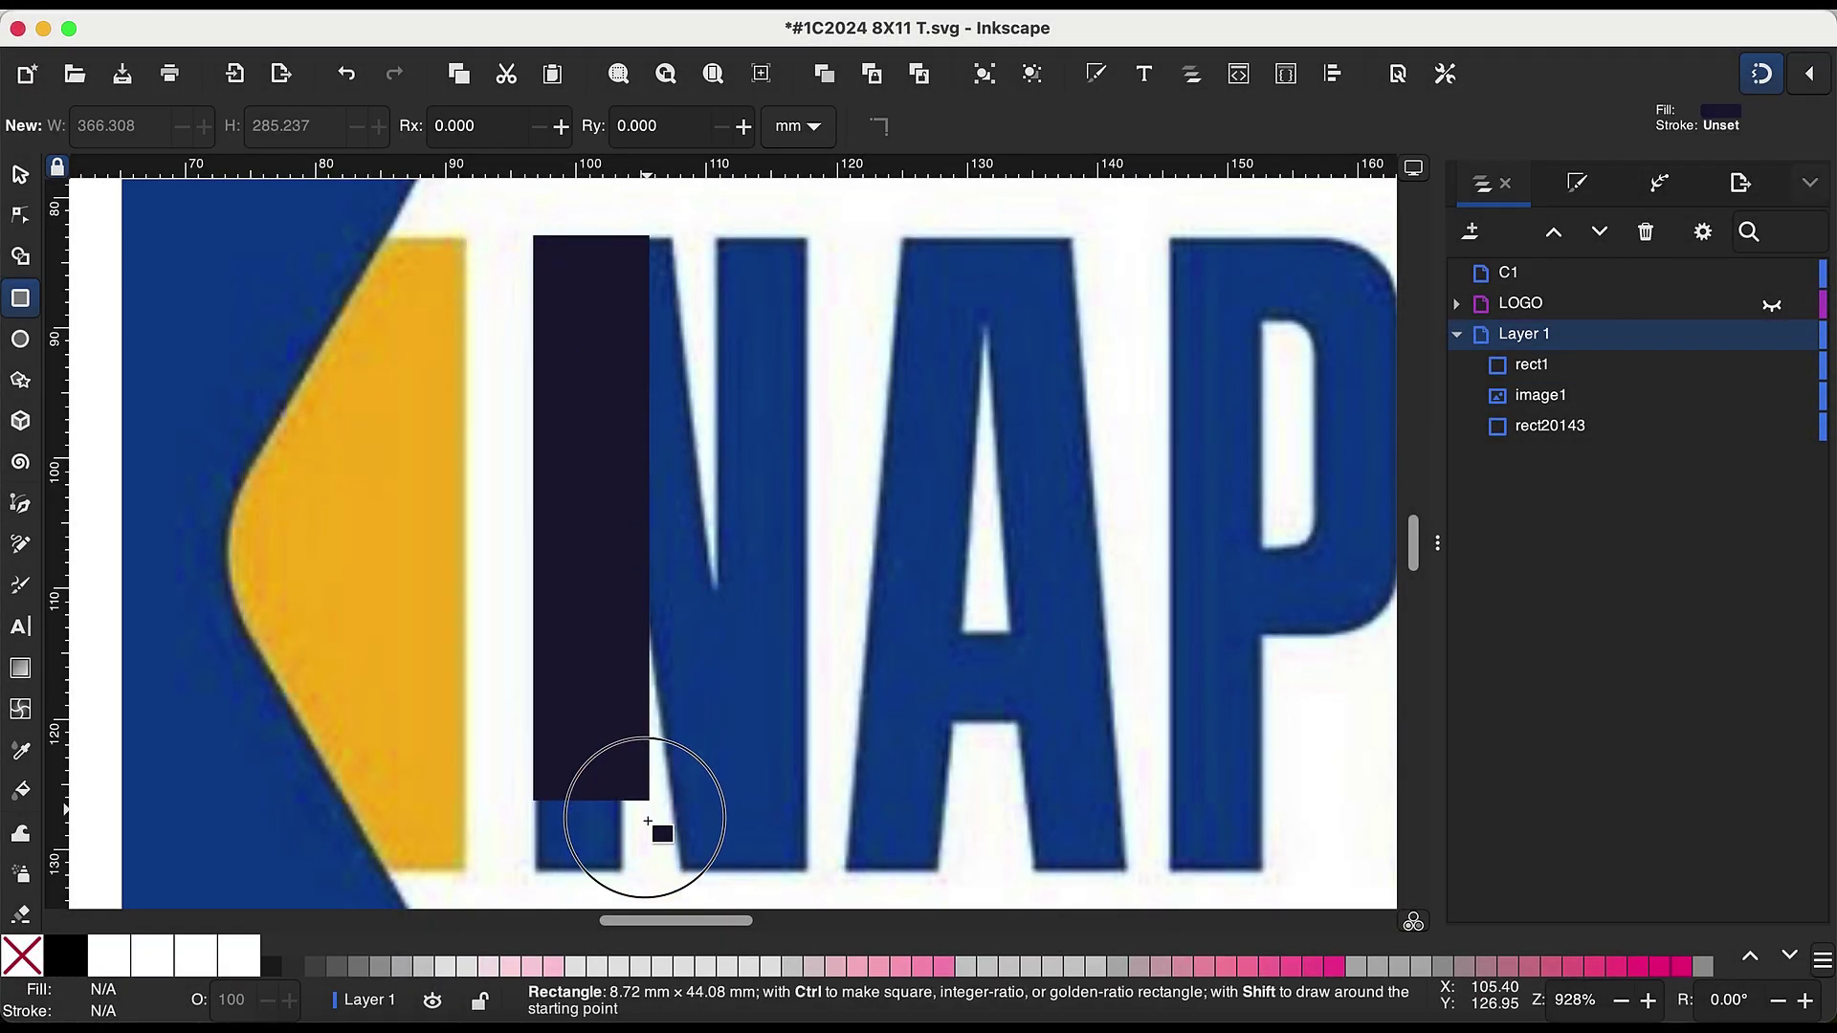
# Step: Draw a rectangle over the N's left stem and make it pink at 52% opacity
pyautogui.moveTo(534, 237); pyautogui.dragTo(620, 872)
pyautogui.click(1741, 367)
pyautogui.moveTo(1793, 455); pyautogui.dragTo(1685, 448)
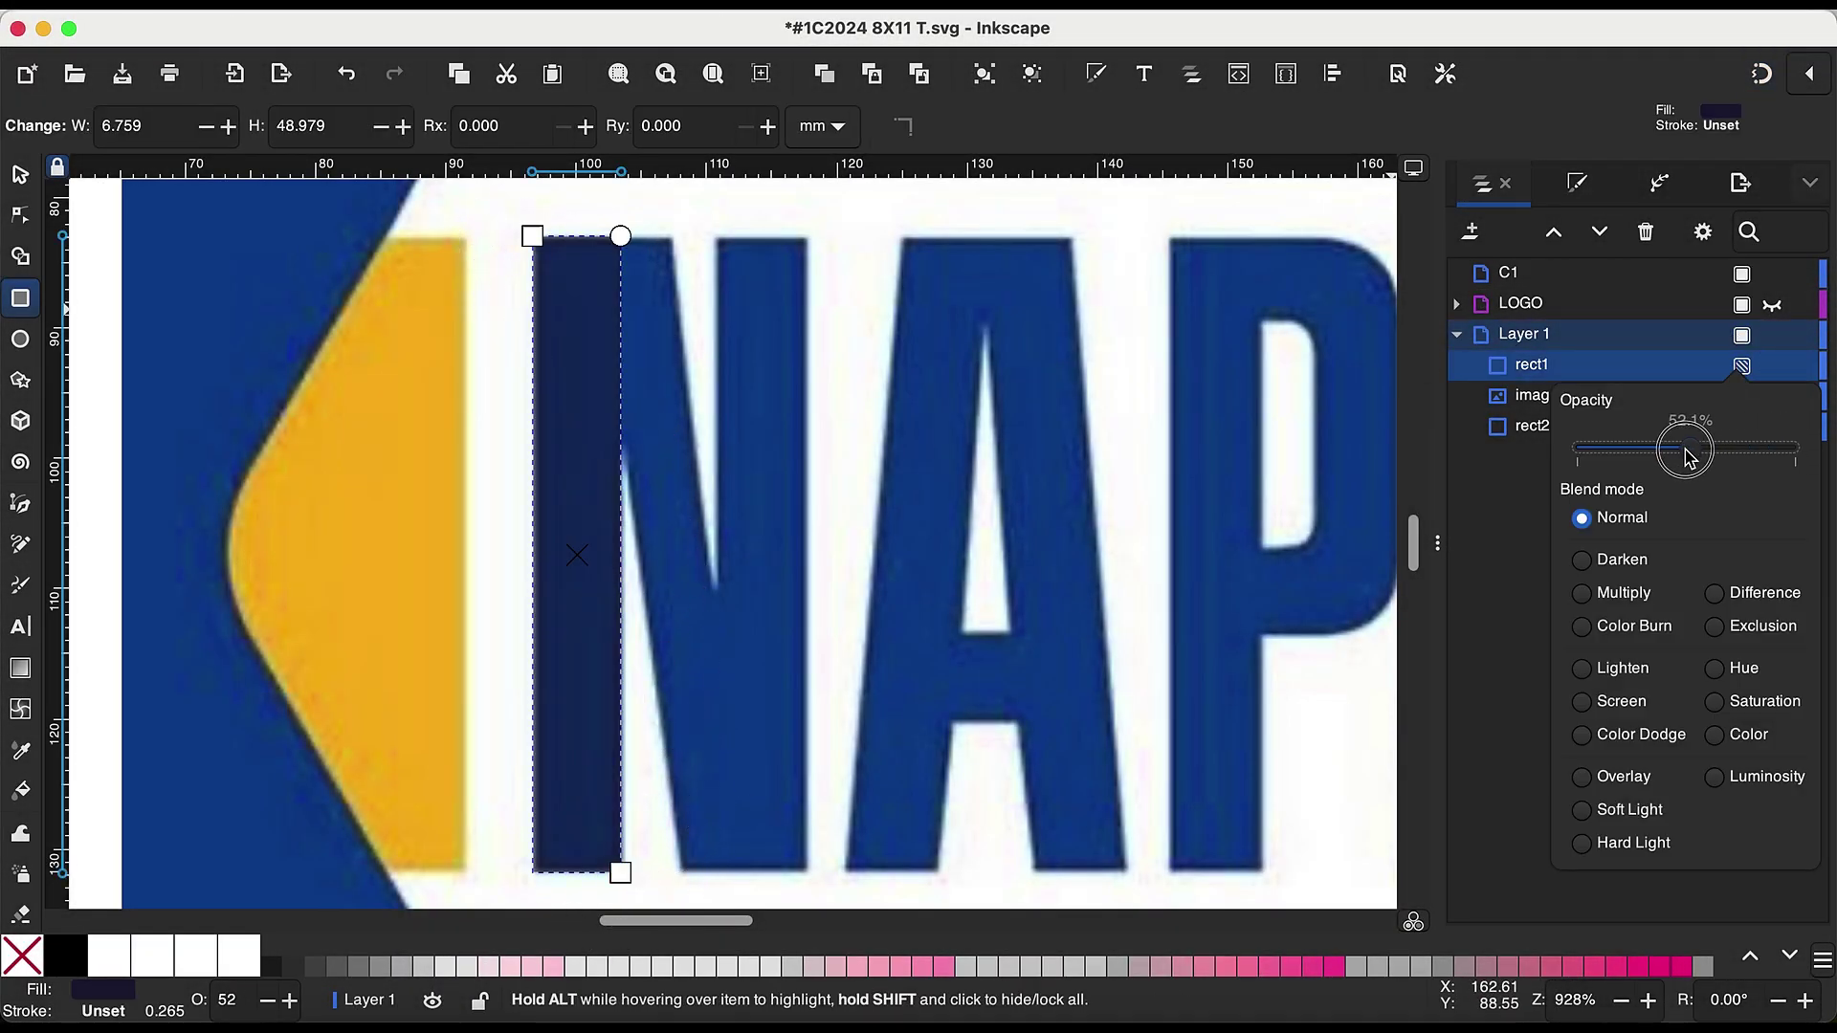
pyautogui.click(942, 967)
pyautogui.scroll(2, 605, 394)
# Step: Select the pink stem rectangle and zoom to fit it against the N's stem
pyautogui.press('s')
pyautogui.keyDown('ctrl'); pyautogui.scroll(2, 590, 431); pyautogui.keyUp('ctrl')
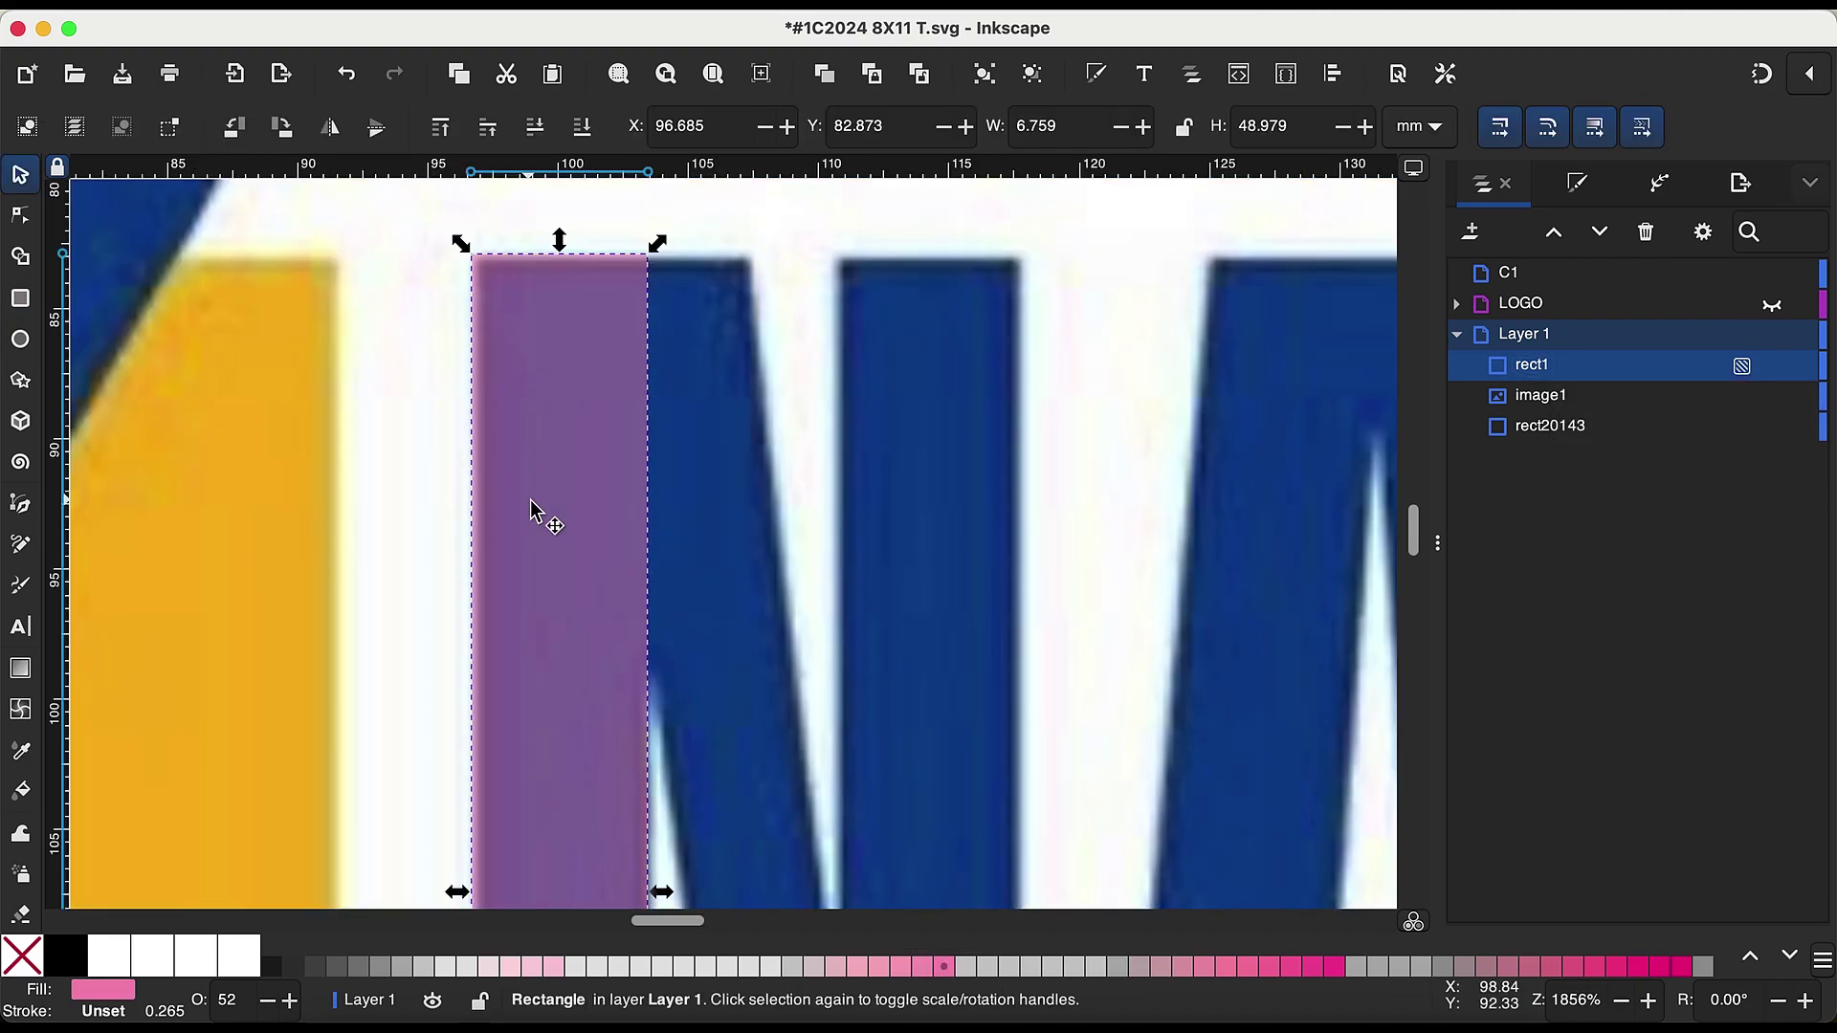
pyautogui.click(537, 515)
pyautogui.scroll(-3, 538, 522)
pyautogui.scroll(-3, 564, 612)
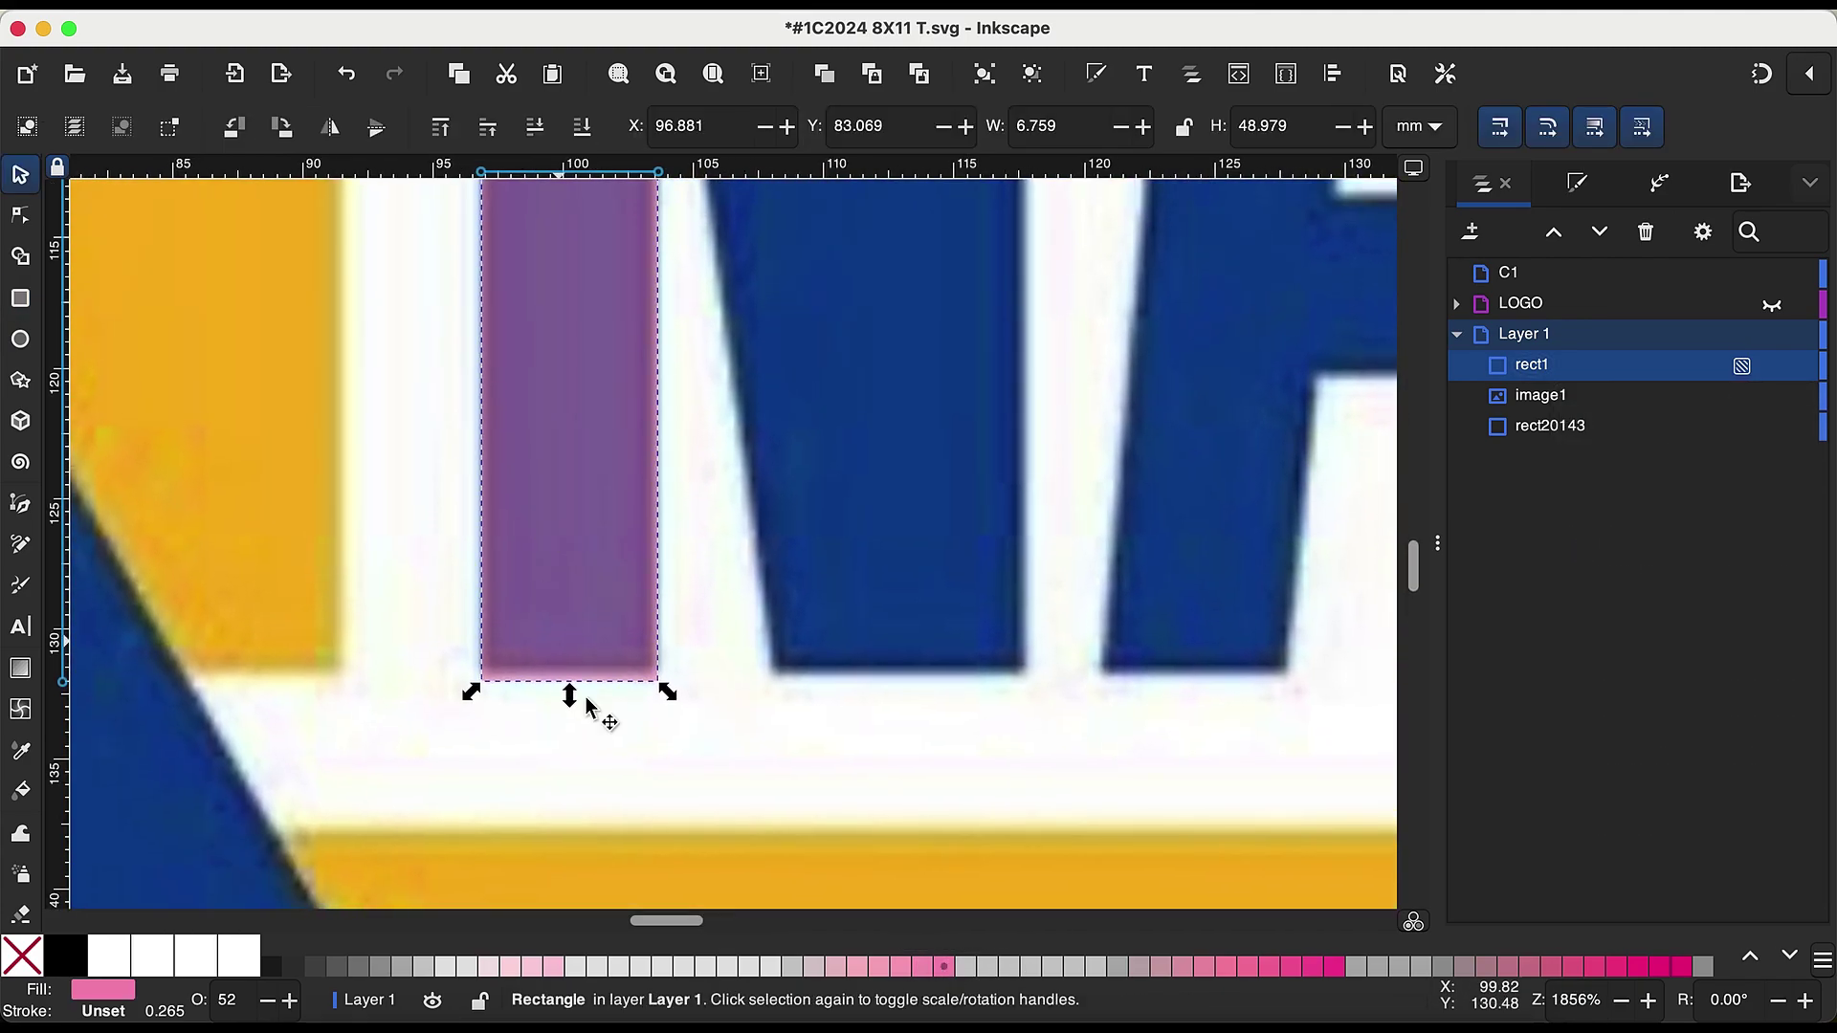
pyautogui.scroll(5, 616, 708)
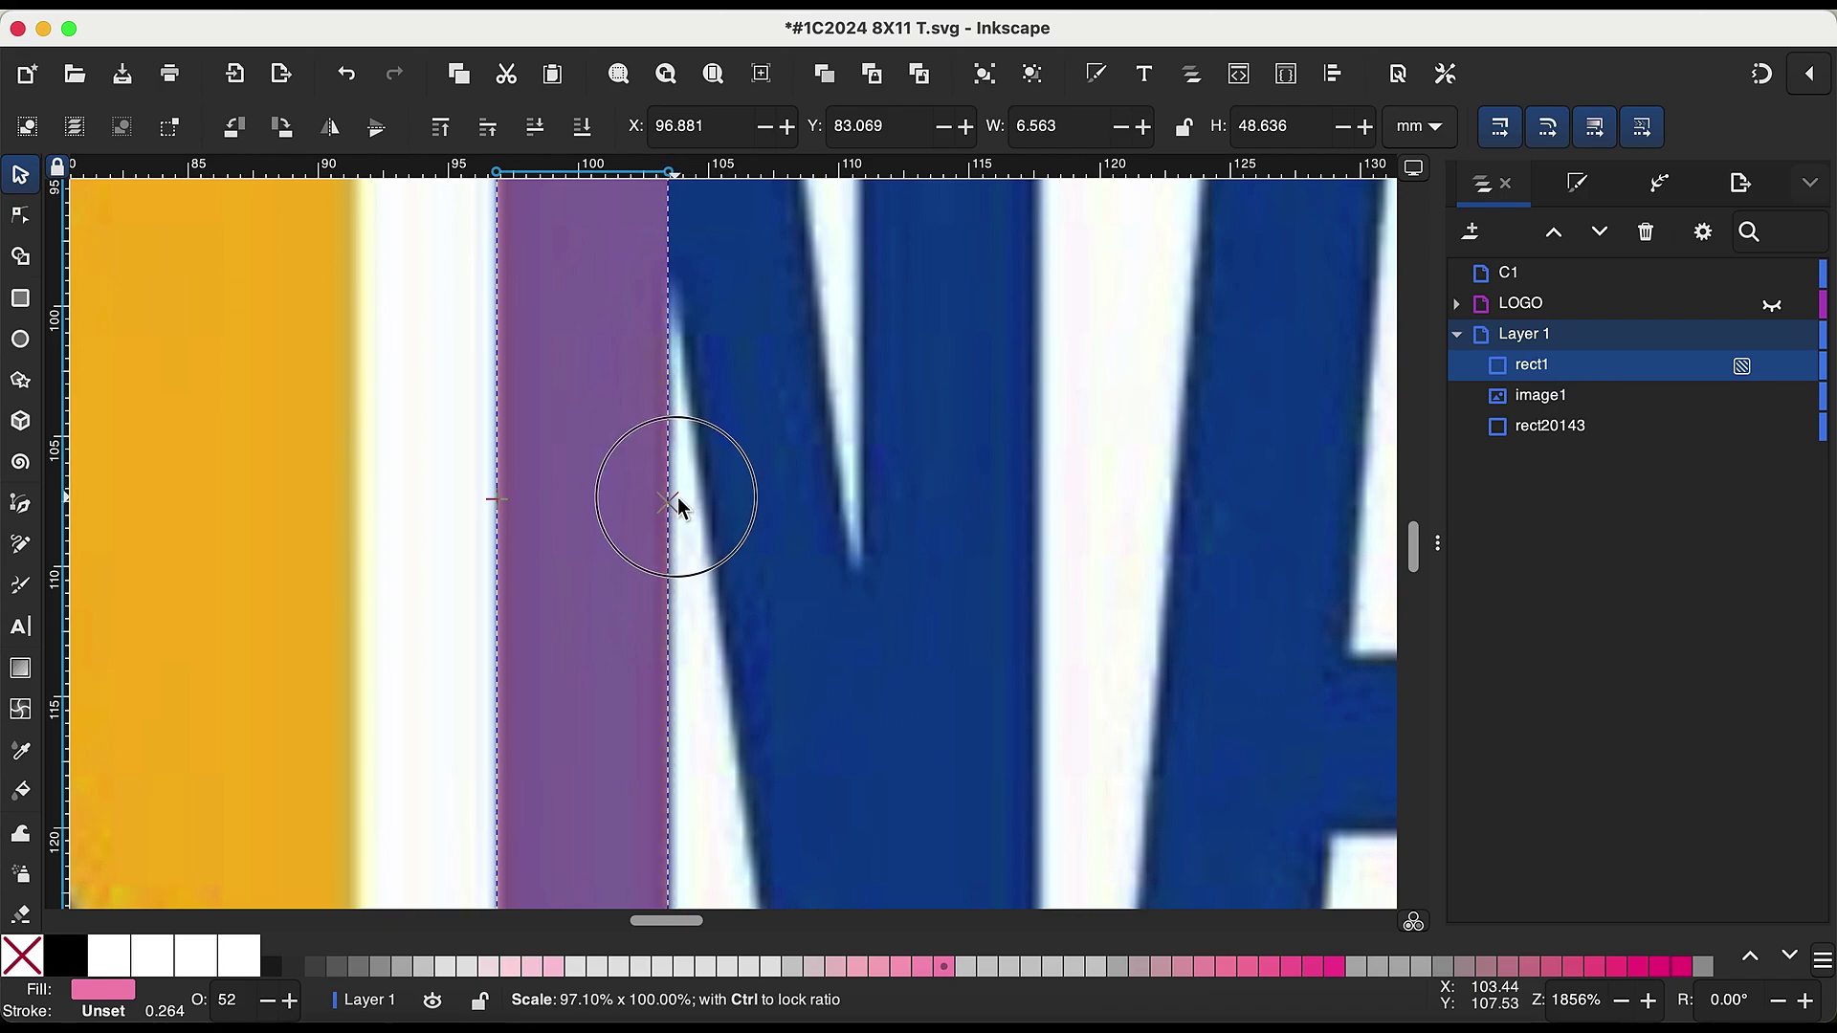
pyautogui.press('z')
pyautogui.keyDown('ctrl'); pyautogui.scroll(-3, 678, 492); pyautogui.keyUp('ctrl')
# Step: Duplicate the stem rectangle and place the copy over the N's right stem
pyautogui.press('n')
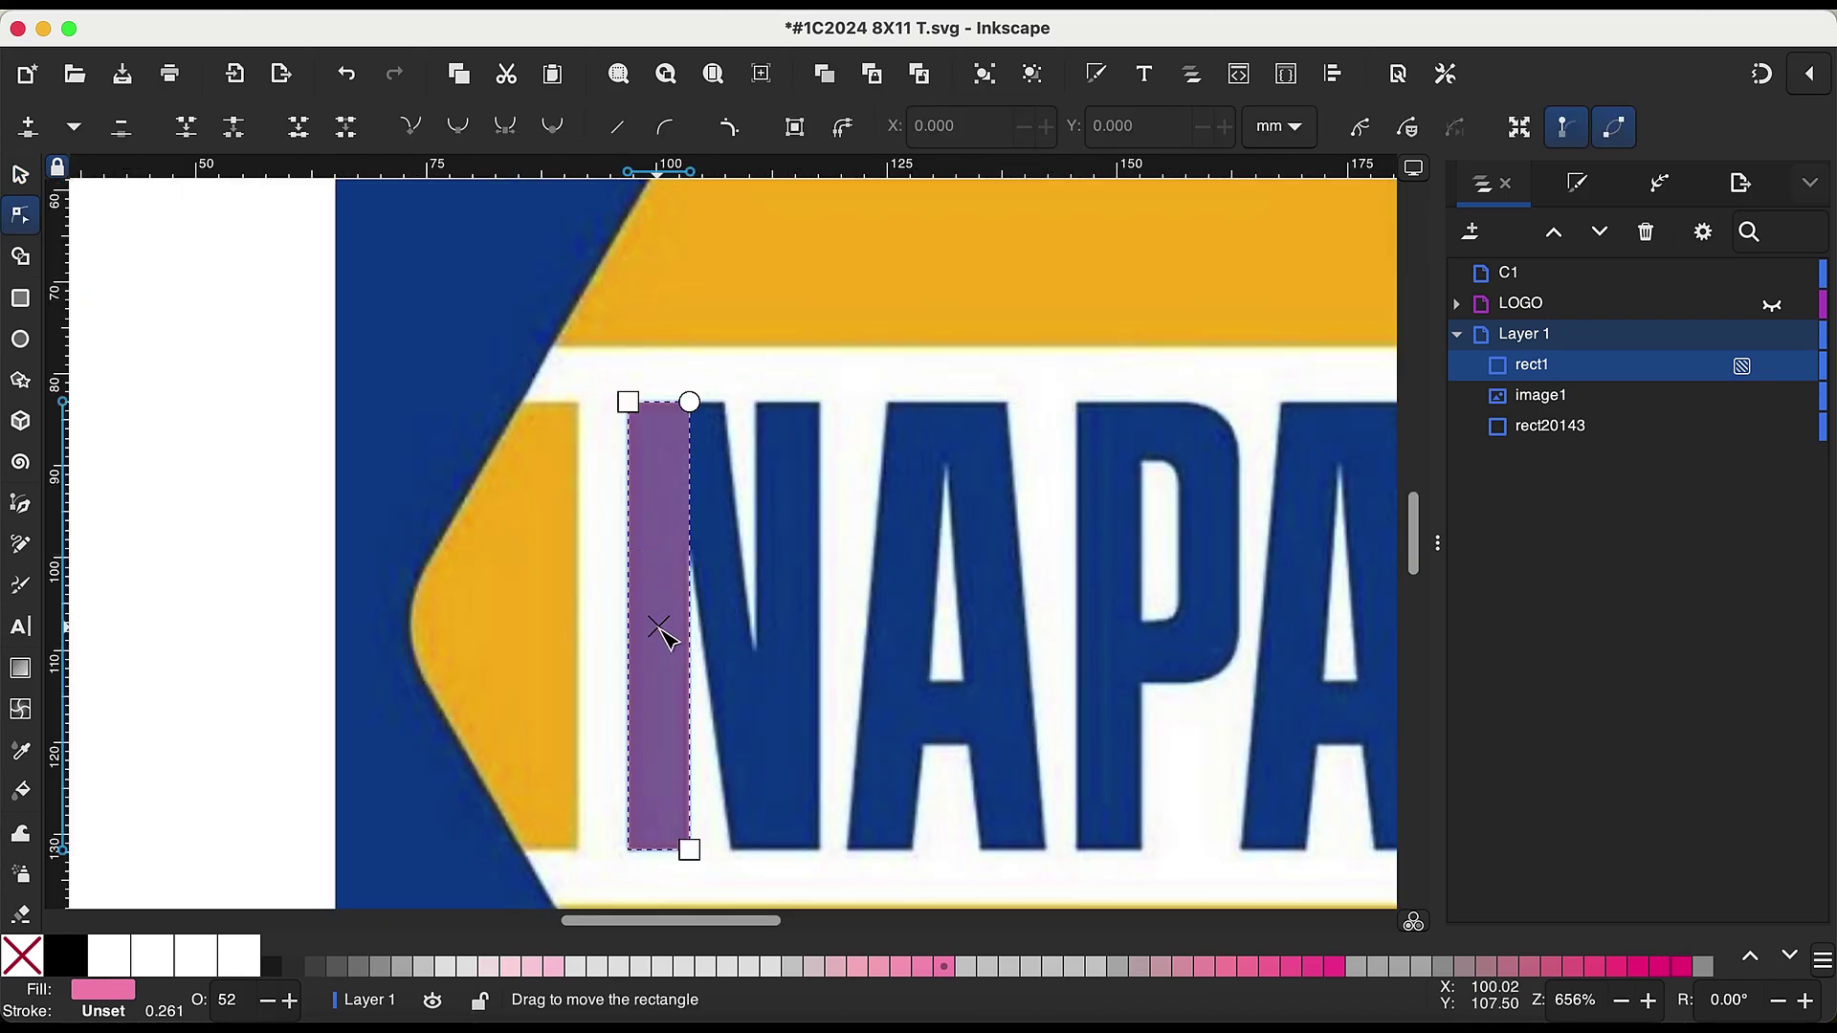
pyautogui.hotkey('ctrl', 'd')
pyautogui.moveTo(658, 631); pyautogui.dragTo(787, 634)
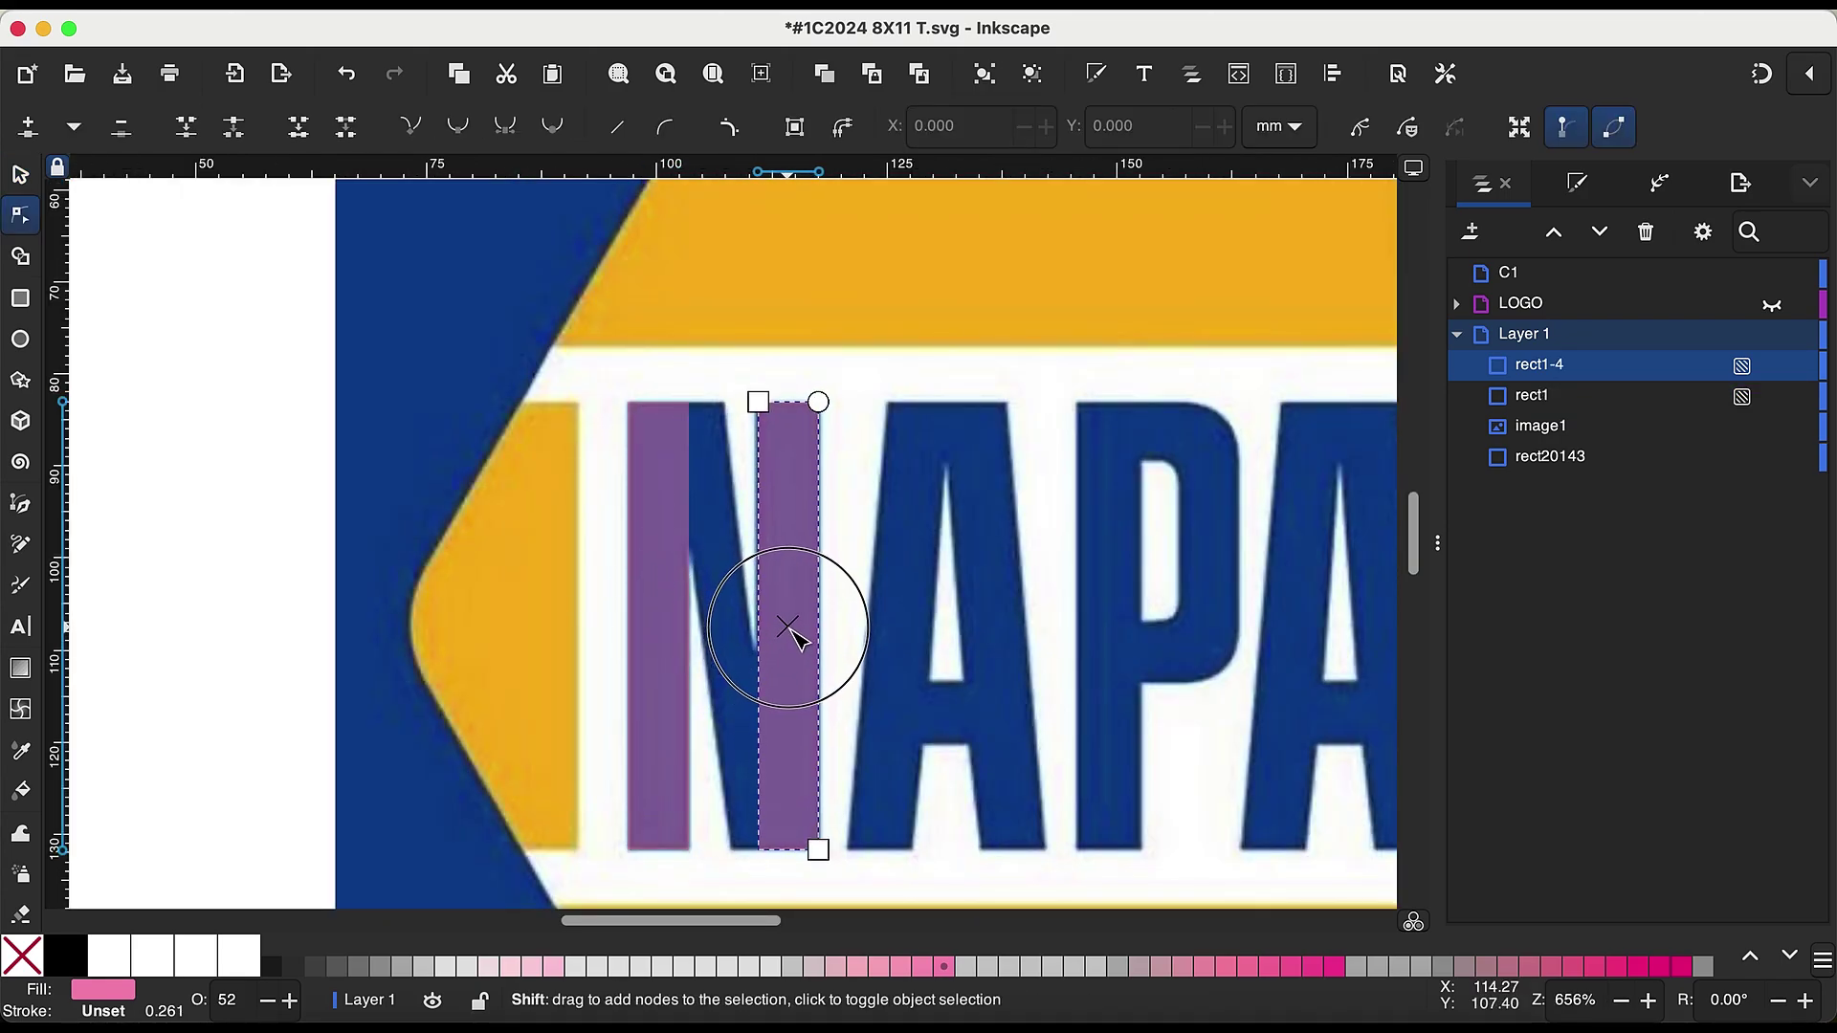
# Step: Draw the N's diagonal with the Pen tool and union all pieces into one N path
pyautogui.click(20, 502)
pyautogui.click(681, 396)
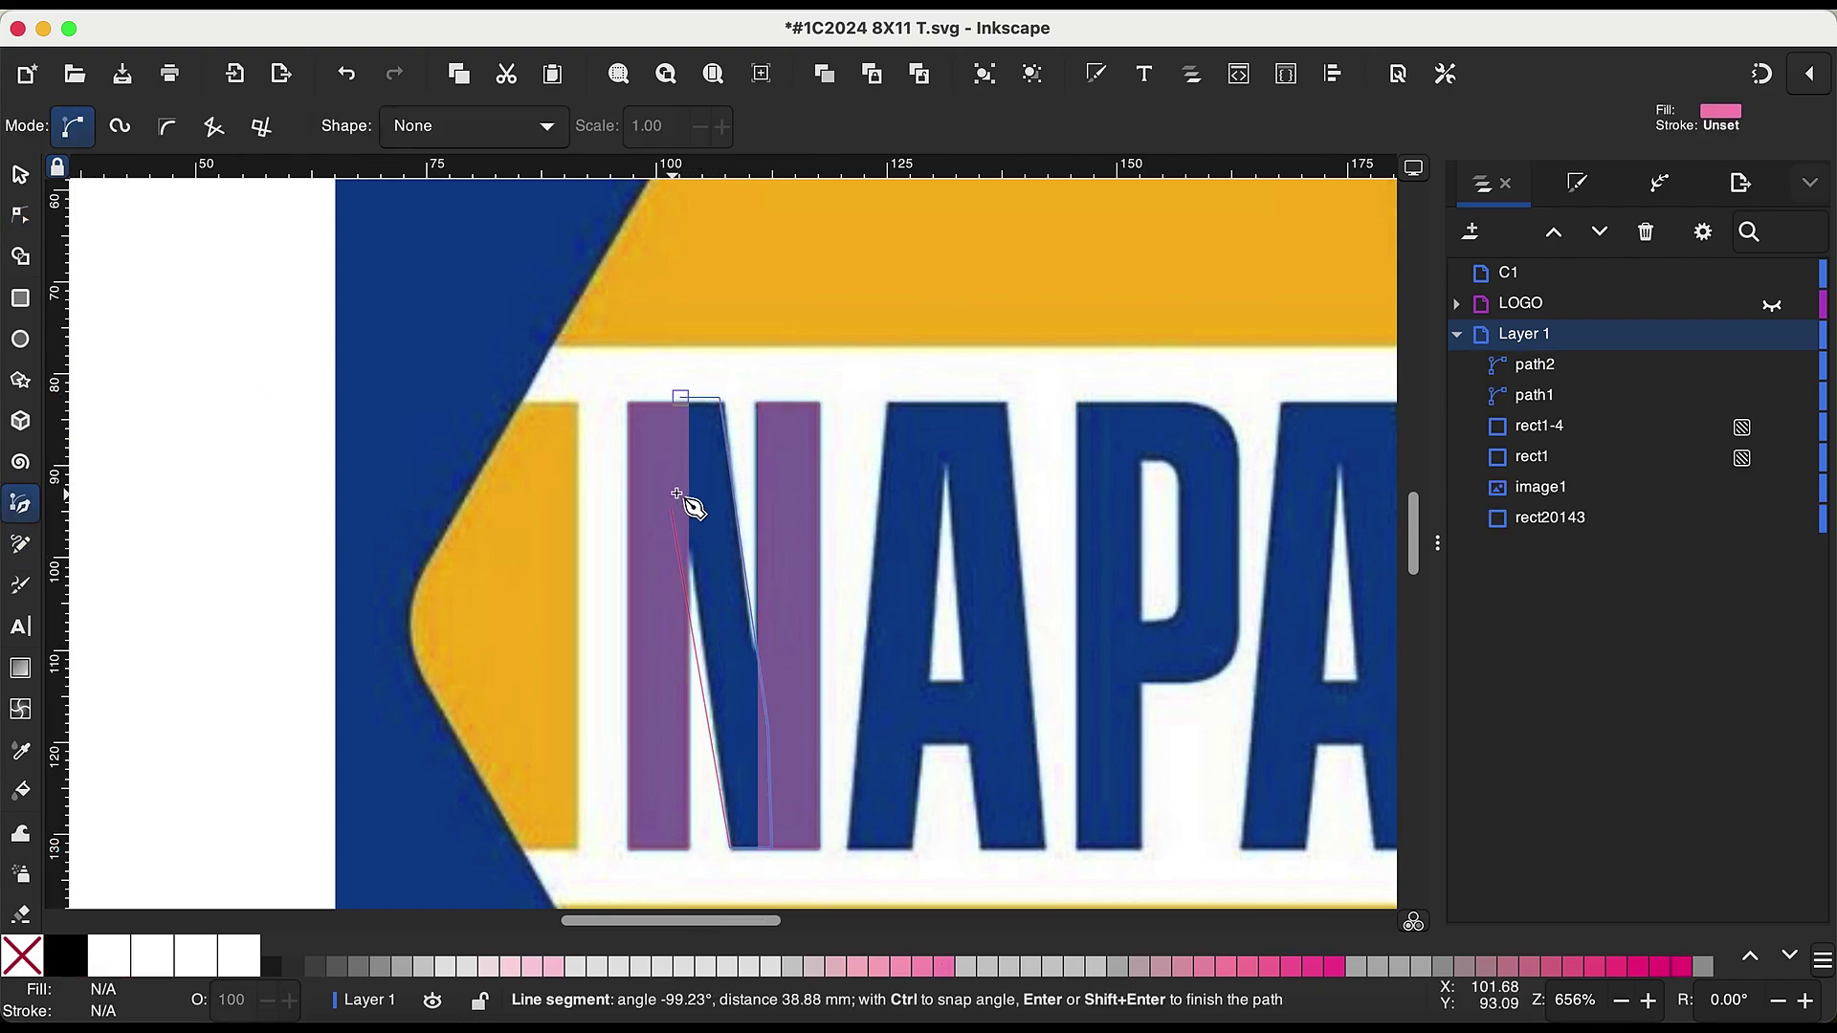
pyautogui.click(683, 400)
pyautogui.press('s')
pyautogui.keyDown('shift'); pyautogui.click(648, 492); pyautogui.keyUp('shift')
pyautogui.hotkey('ctrl', '+')
# Step: Delete the redundant nodes along the top of the merged N
pyautogui.press('n')
pyautogui.scroll(5, 952, 606)
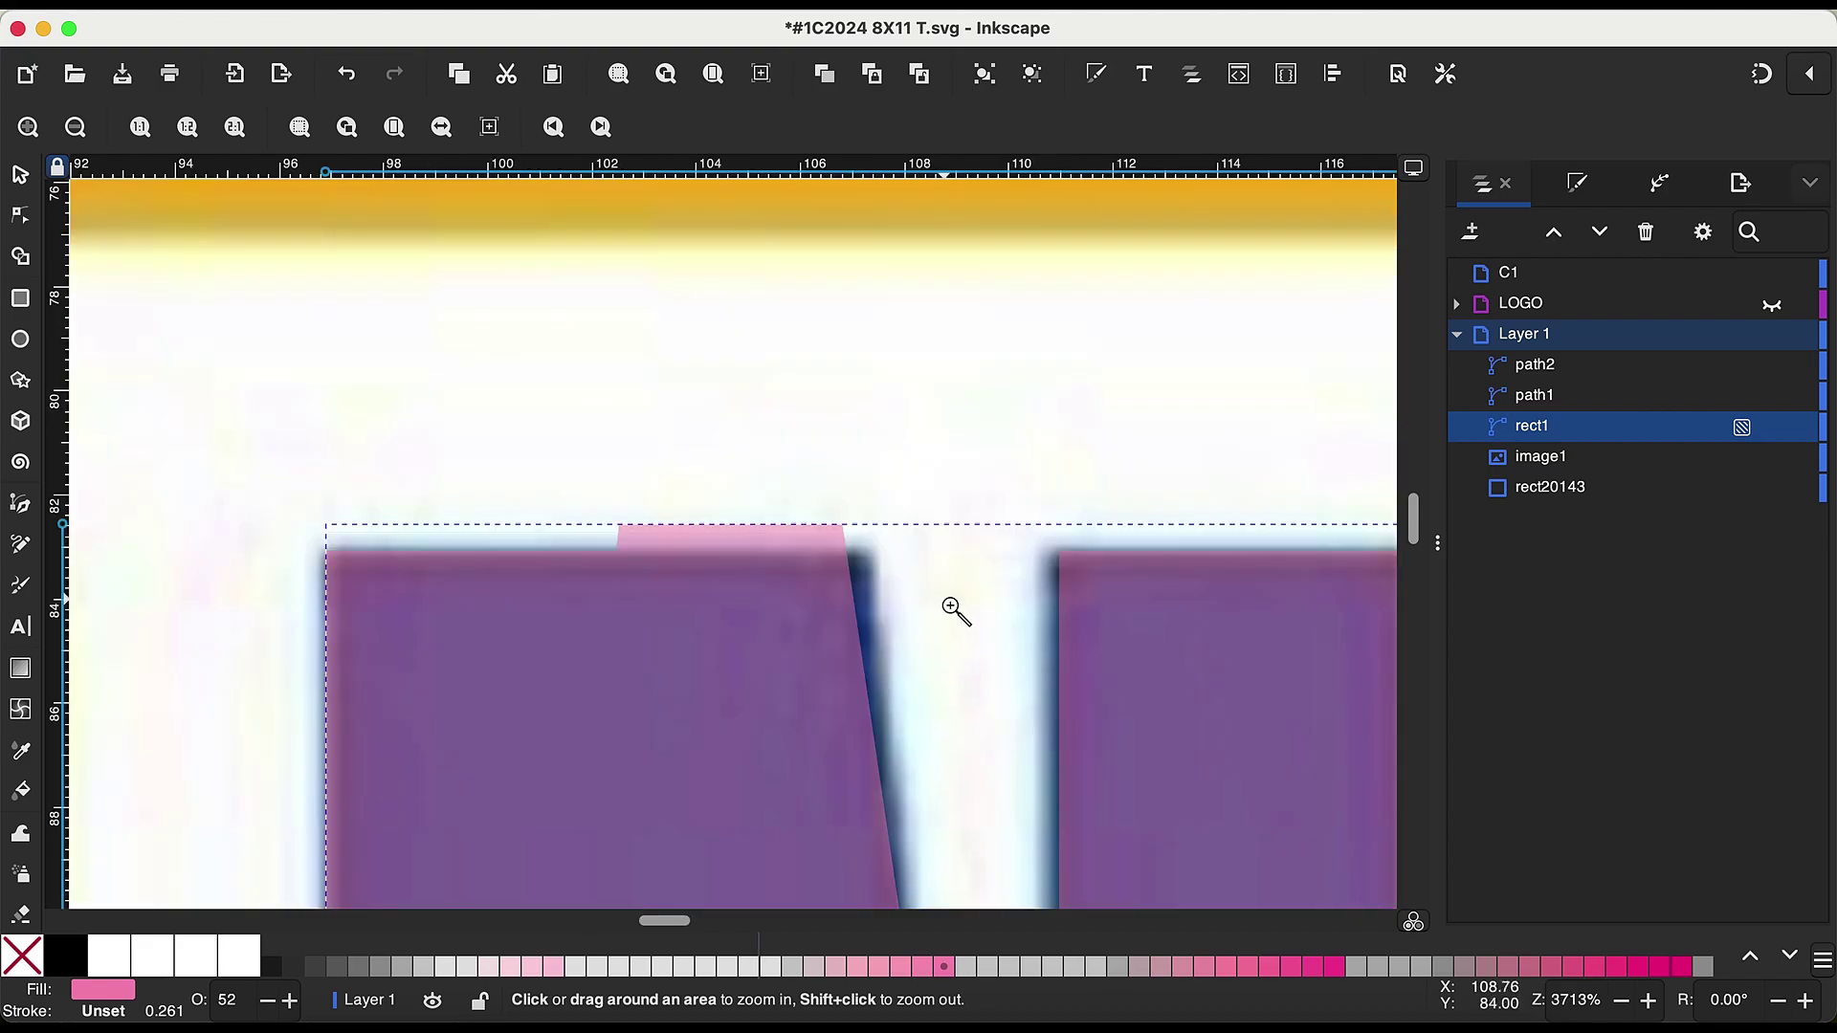
pyautogui.press('Delete')
pyautogui.click(619, 524)
# Step: Remove the extra top node, snap the top corner to the reference, and raise the notch
pyautogui.press('Delete')
pyautogui.click(842, 524)
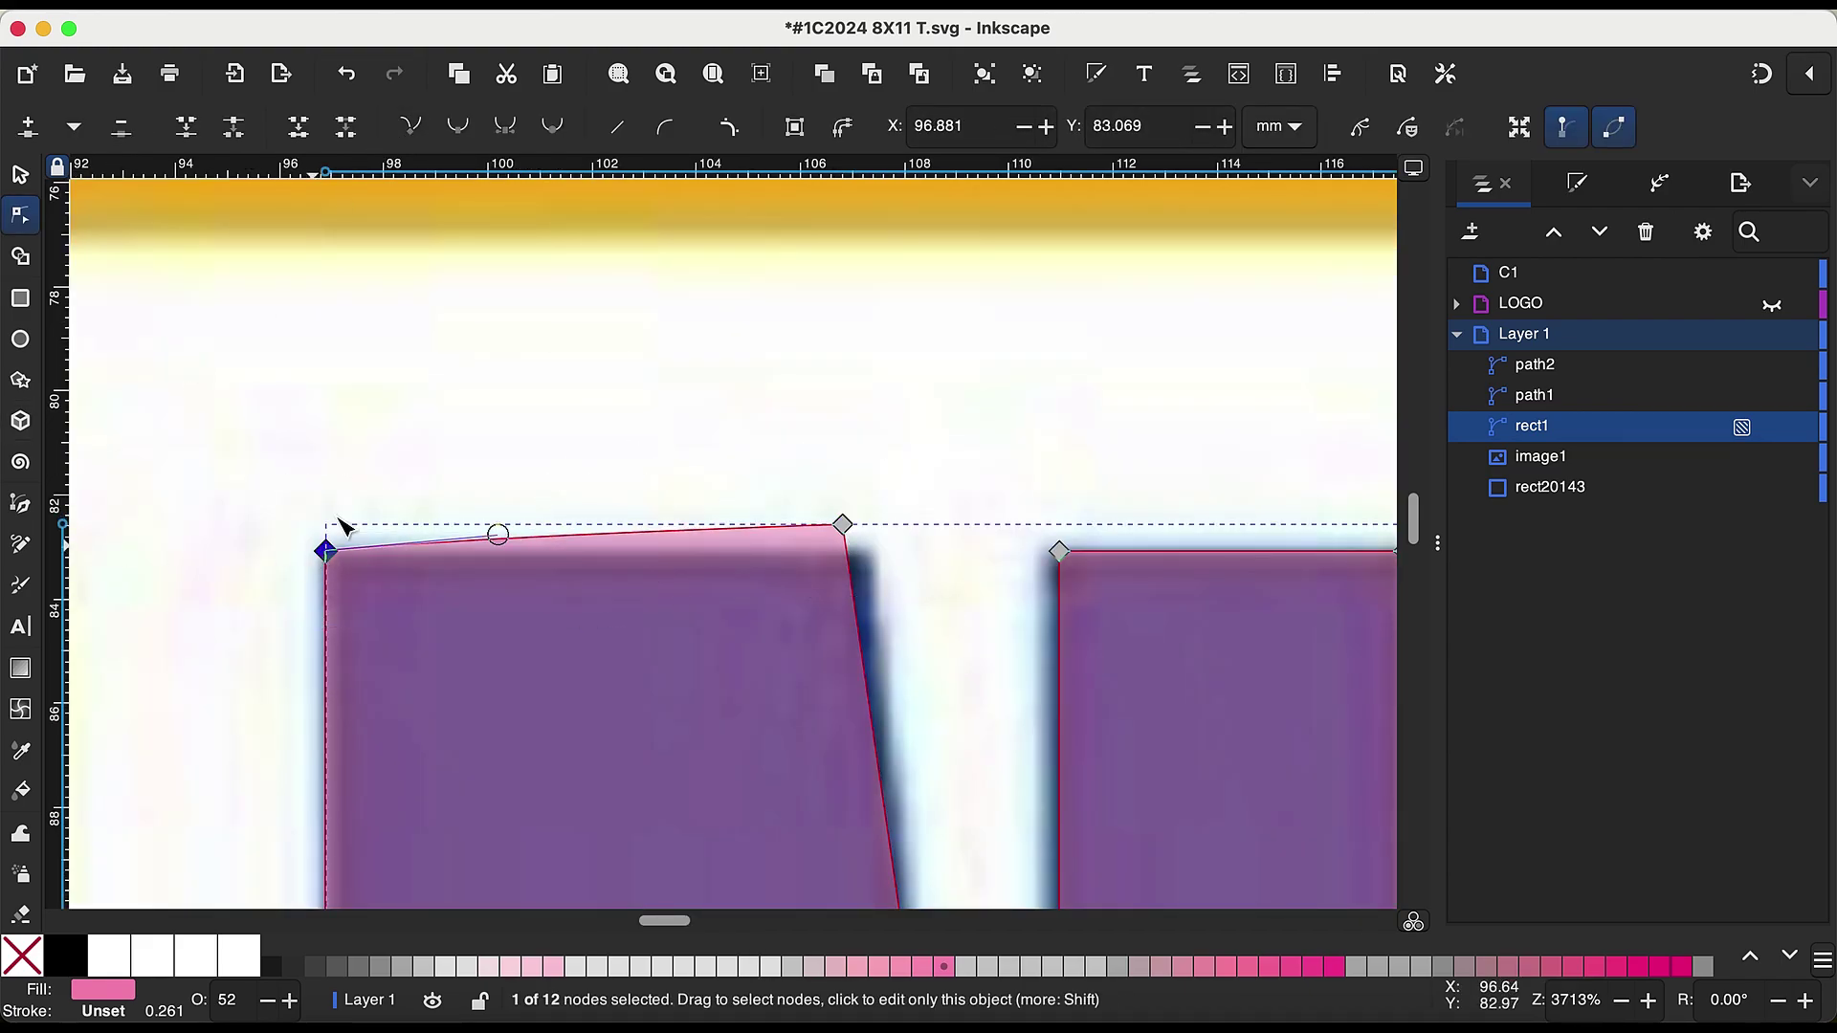
pyautogui.moveTo(847, 528); pyautogui.dragTo(947, 685)
pyautogui.scroll(-15, 895, 572)
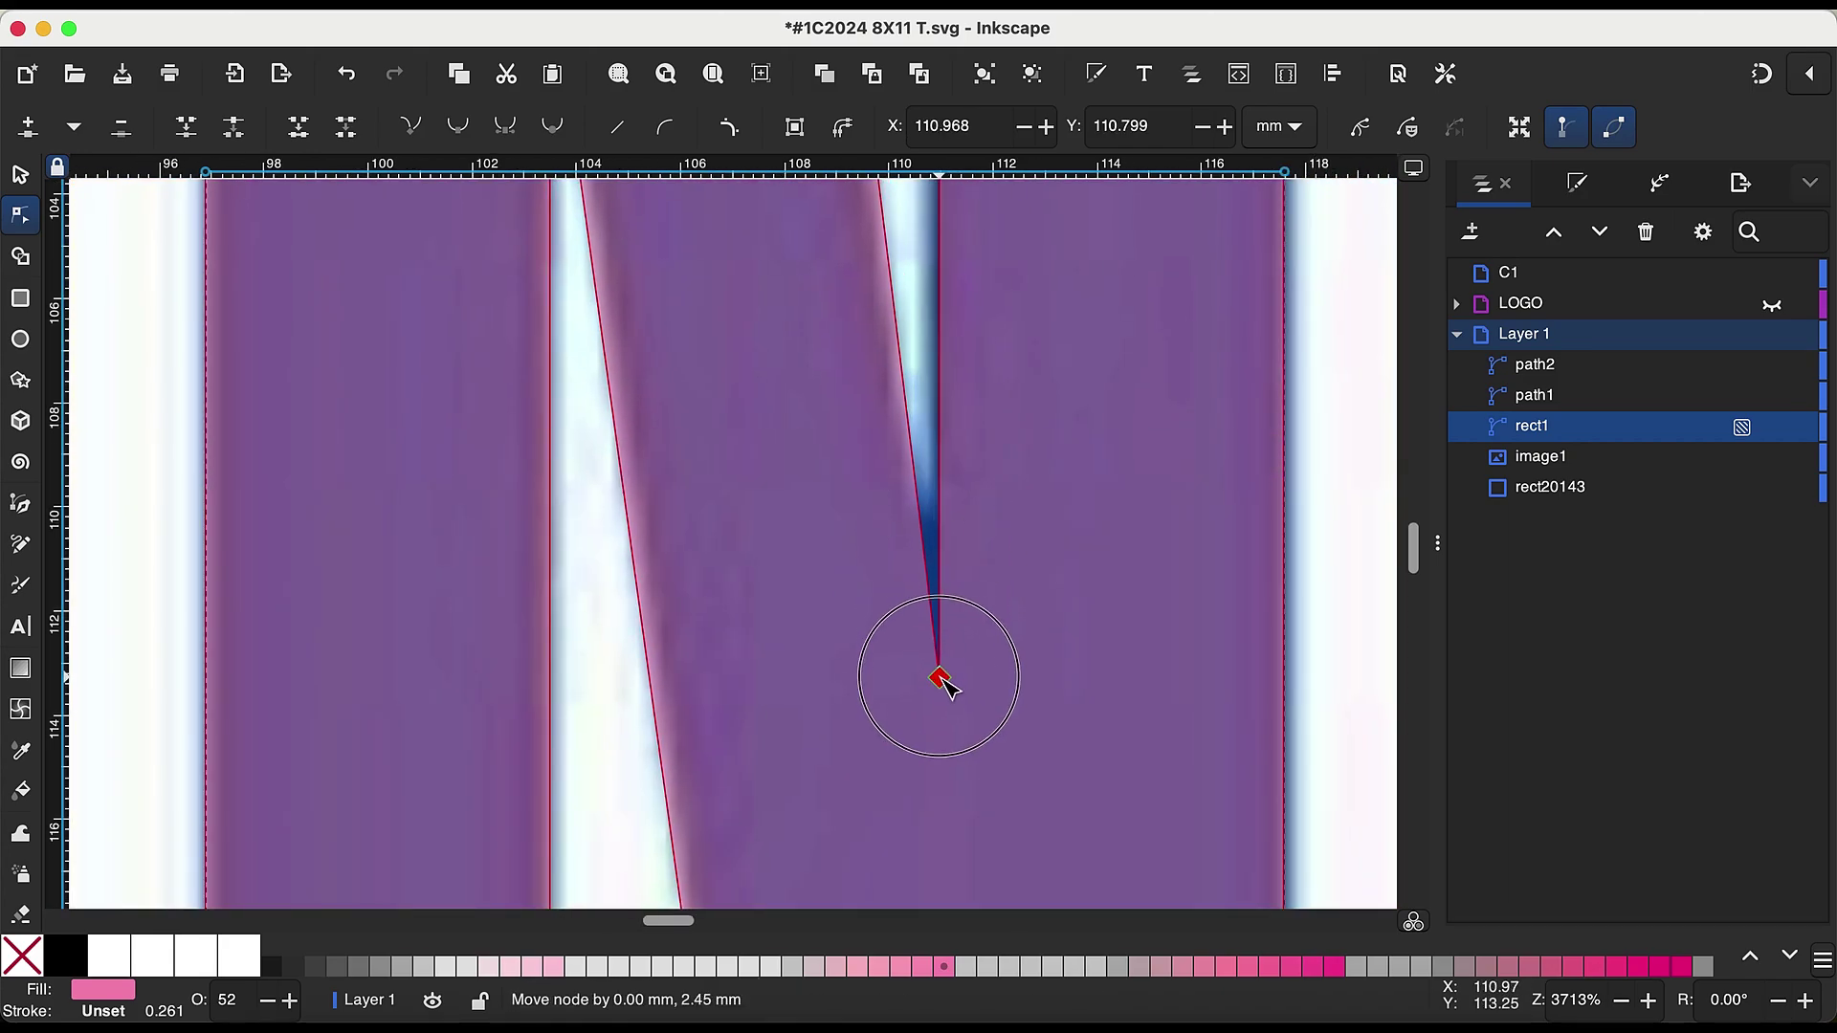
pyautogui.hscroll(-4, 903, 731)
pyautogui.scroll(5, 903, 731)
pyautogui.scroll(10, 907, 729)
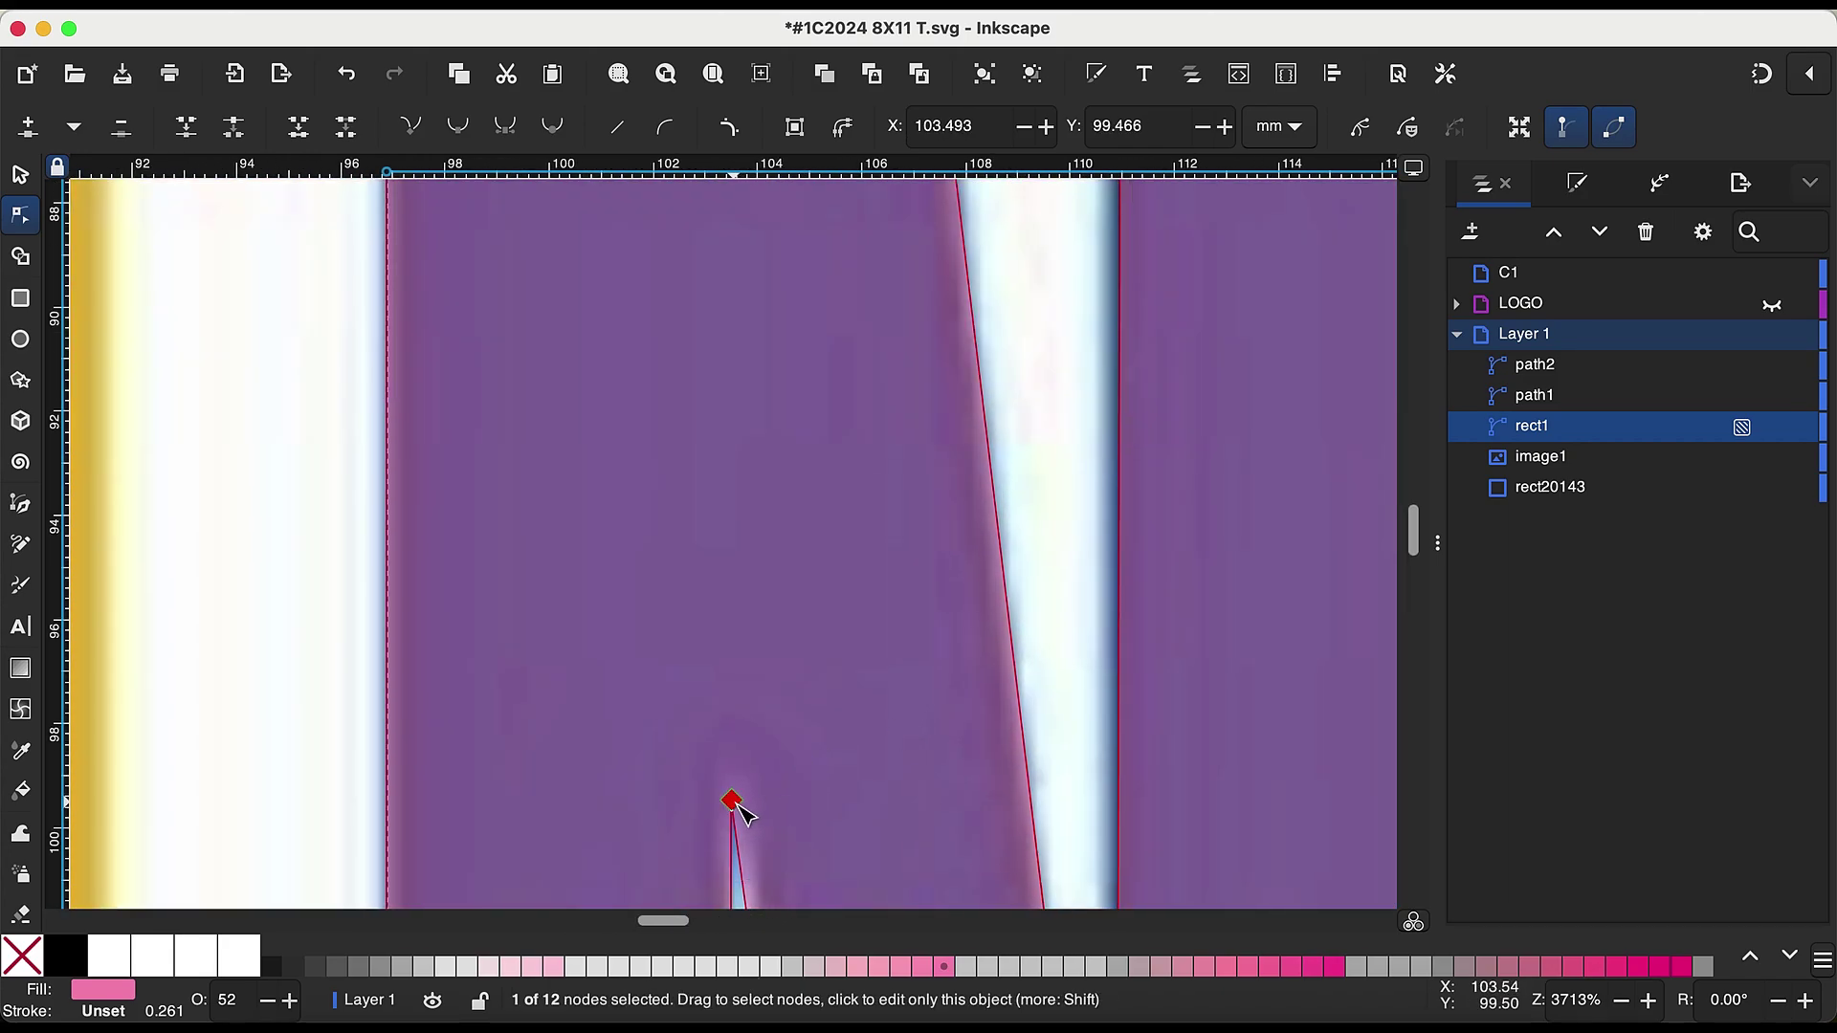
pyautogui.moveTo(735, 803); pyautogui.dragTo(733, 736)
pyautogui.hscroll(4, 756, 737)
pyautogui.scroll(-20, 758, 738)
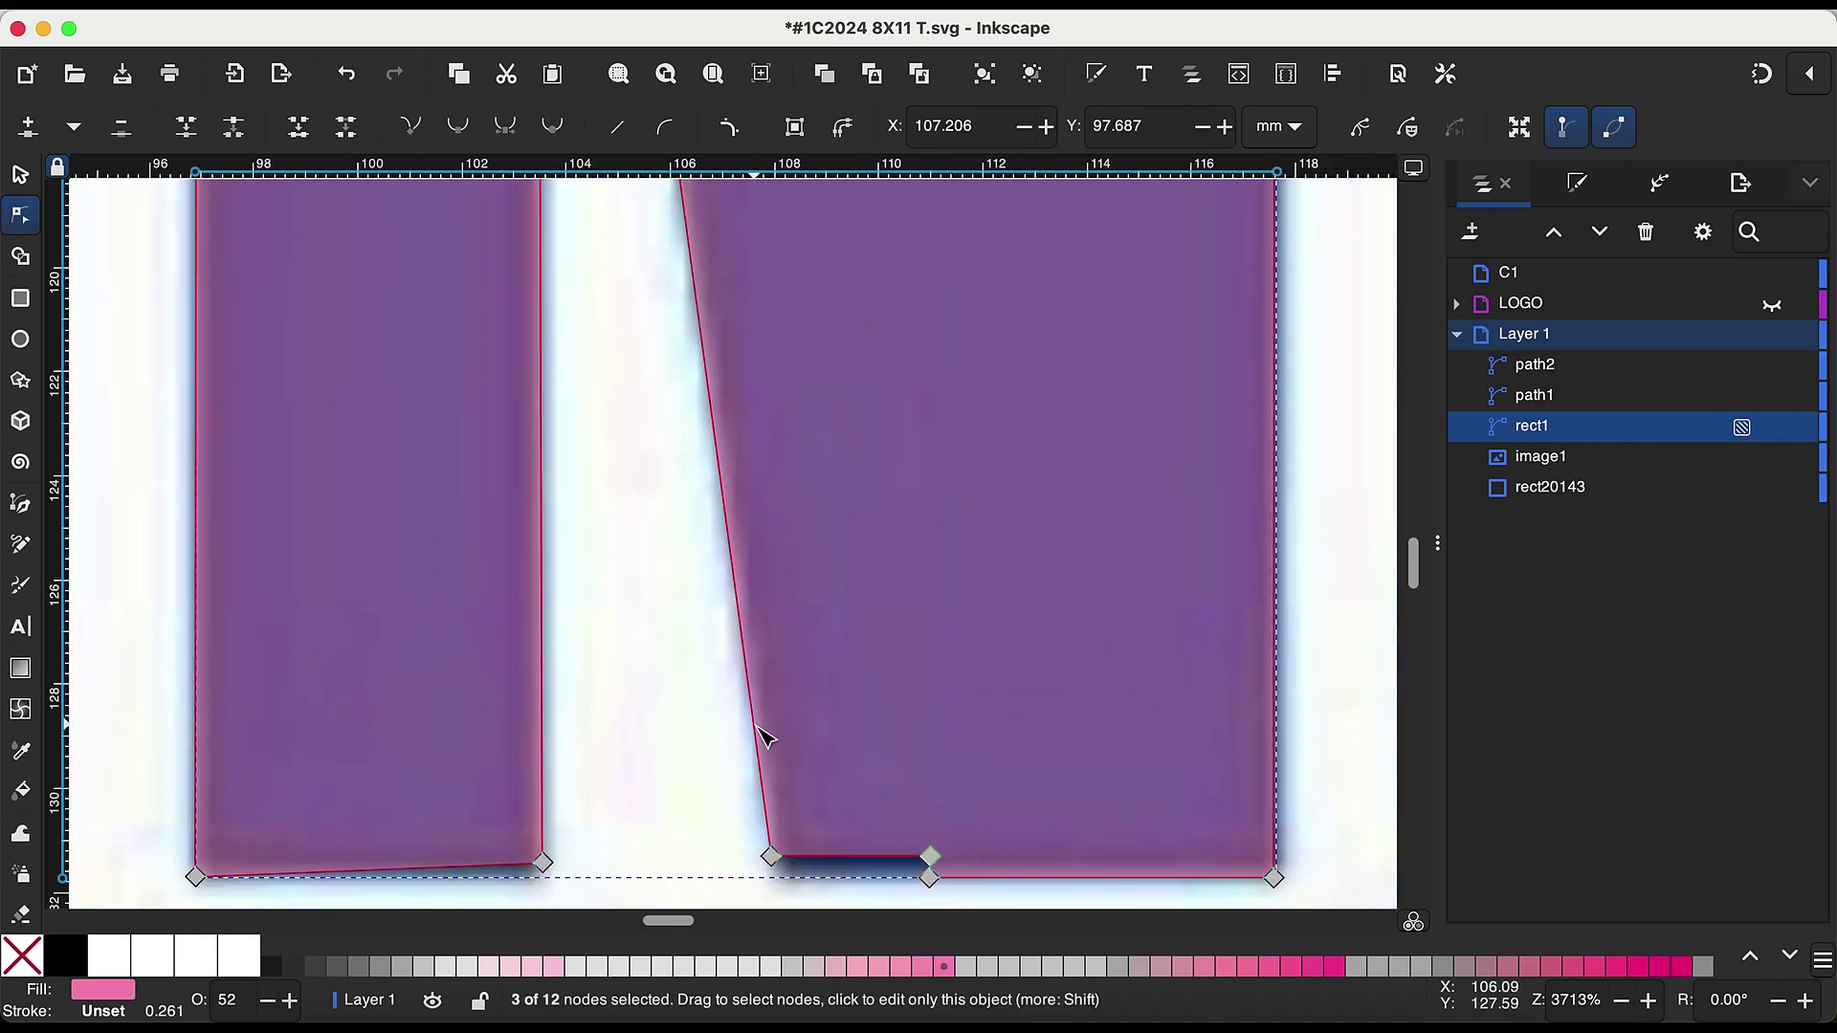
# Step: Align the N's bottom and bottom-right nodes with the reference baseline
pyautogui.press('z')
pyautogui.click(983, 838)
pyautogui.press('n')
pyautogui.click(905, 755)
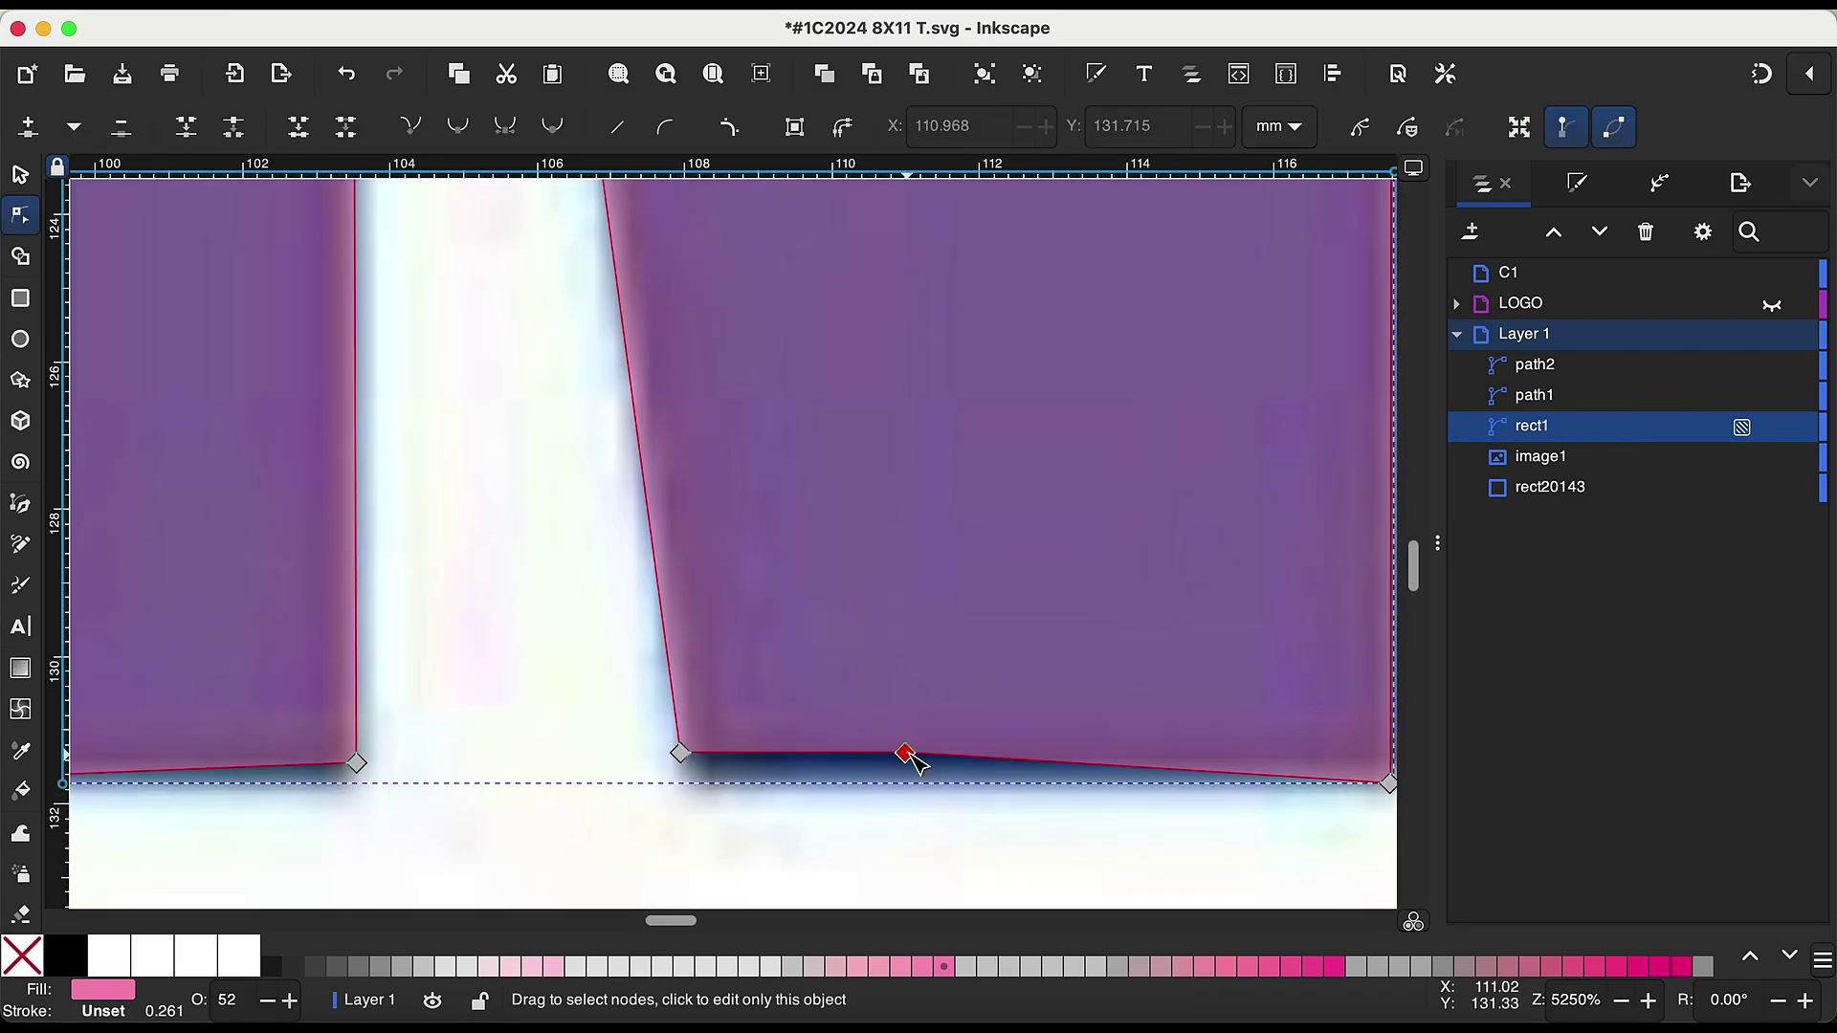
pyautogui.press('Tab')
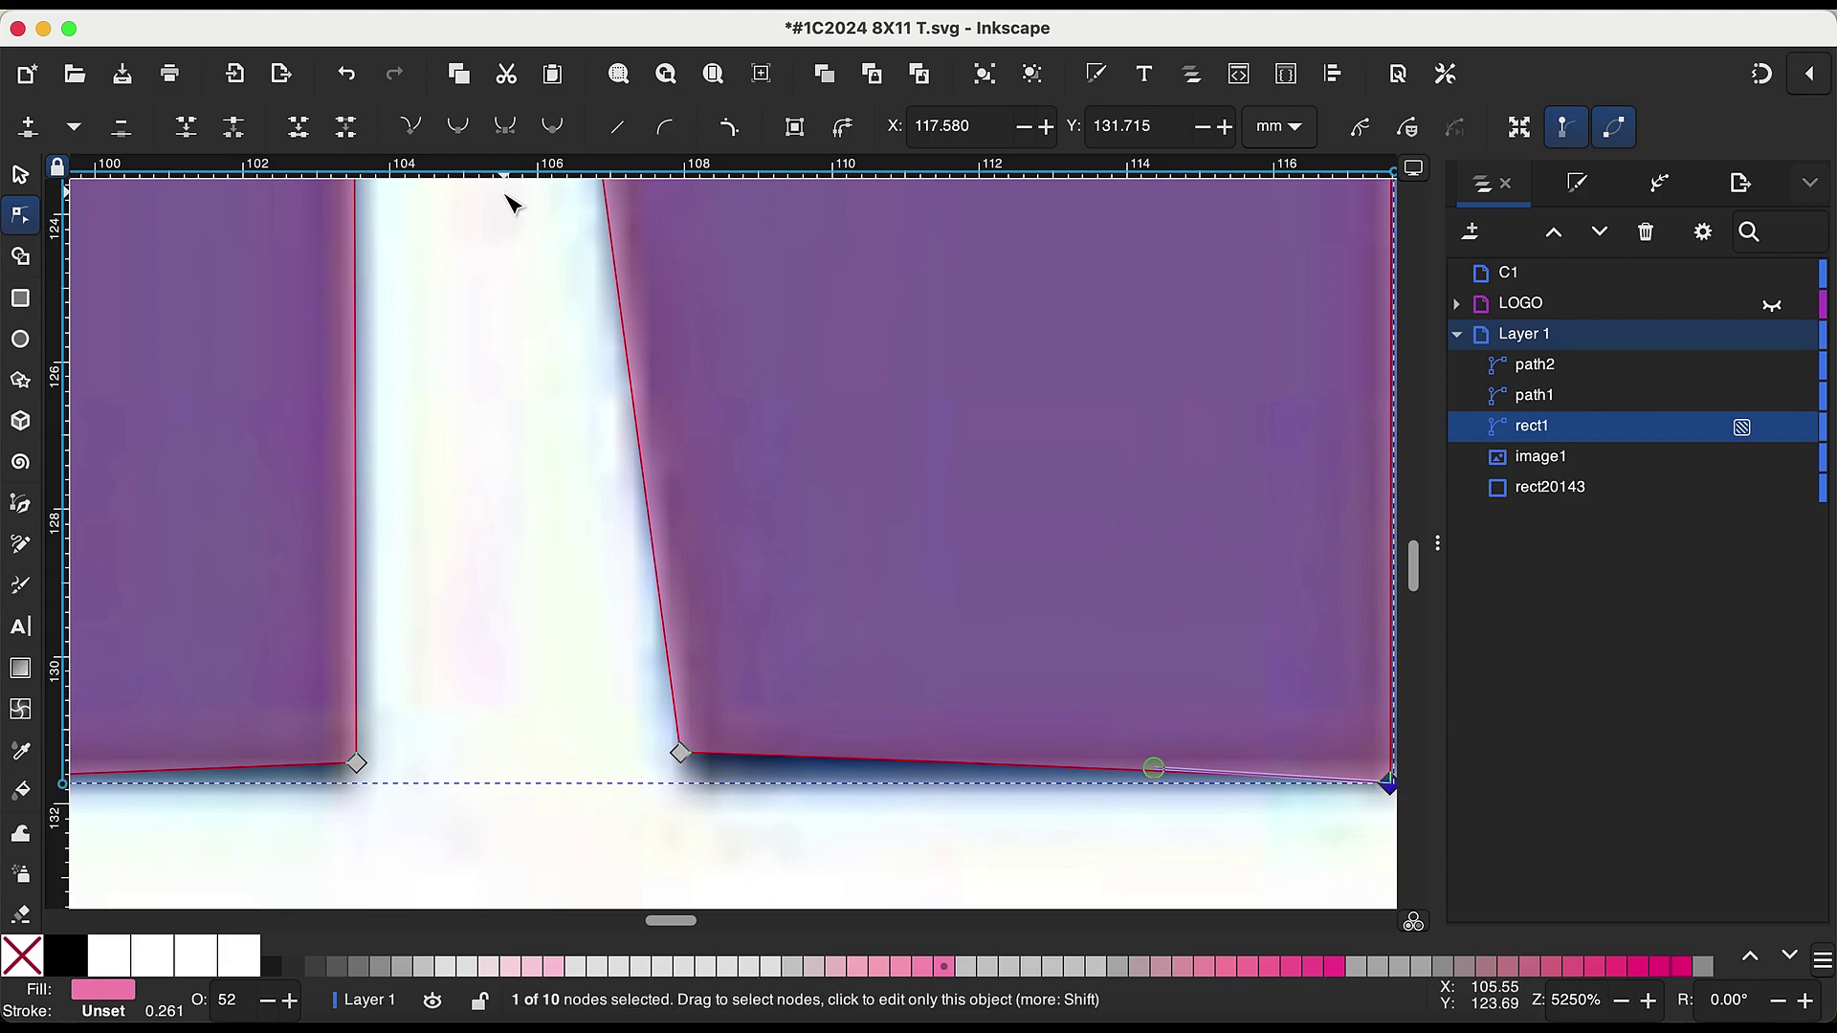
pyautogui.moveTo(686, 761); pyautogui.dragTo(693, 789)
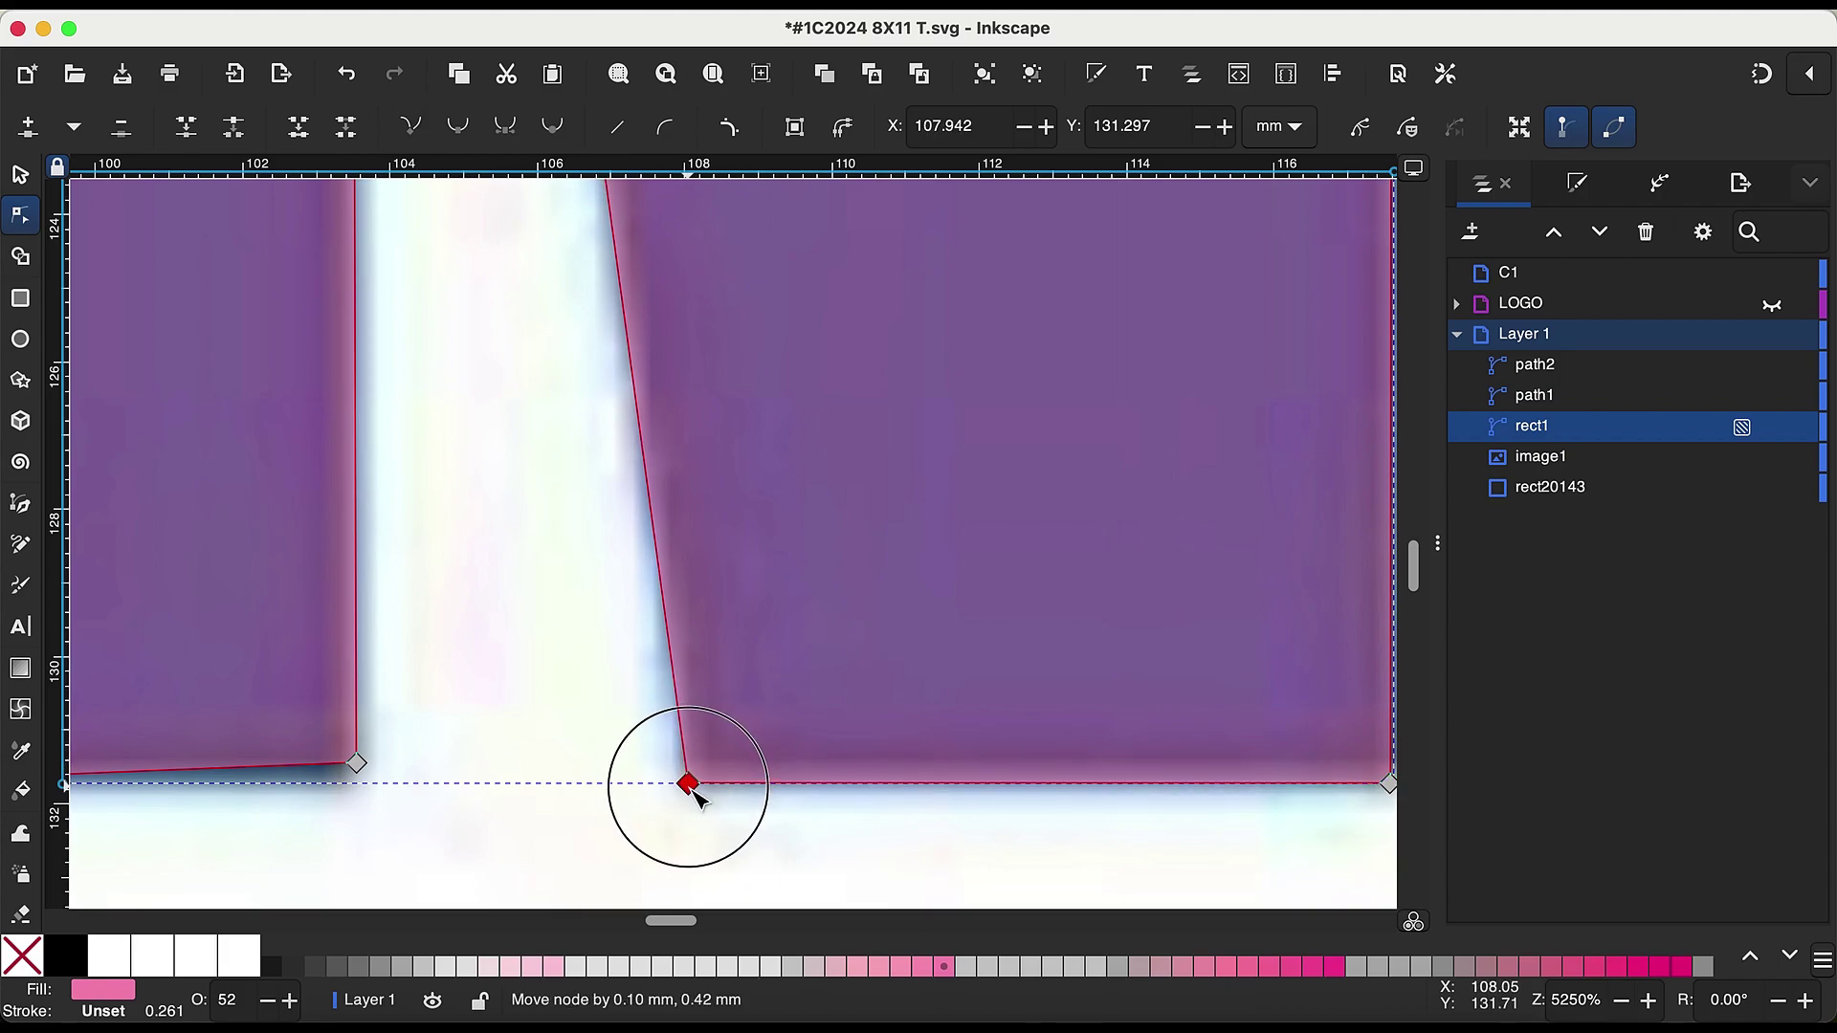
pyautogui.hscroll(-5, 1131, 804)
pyautogui.moveTo(1136, 764); pyautogui.dragTo(1135, 786)
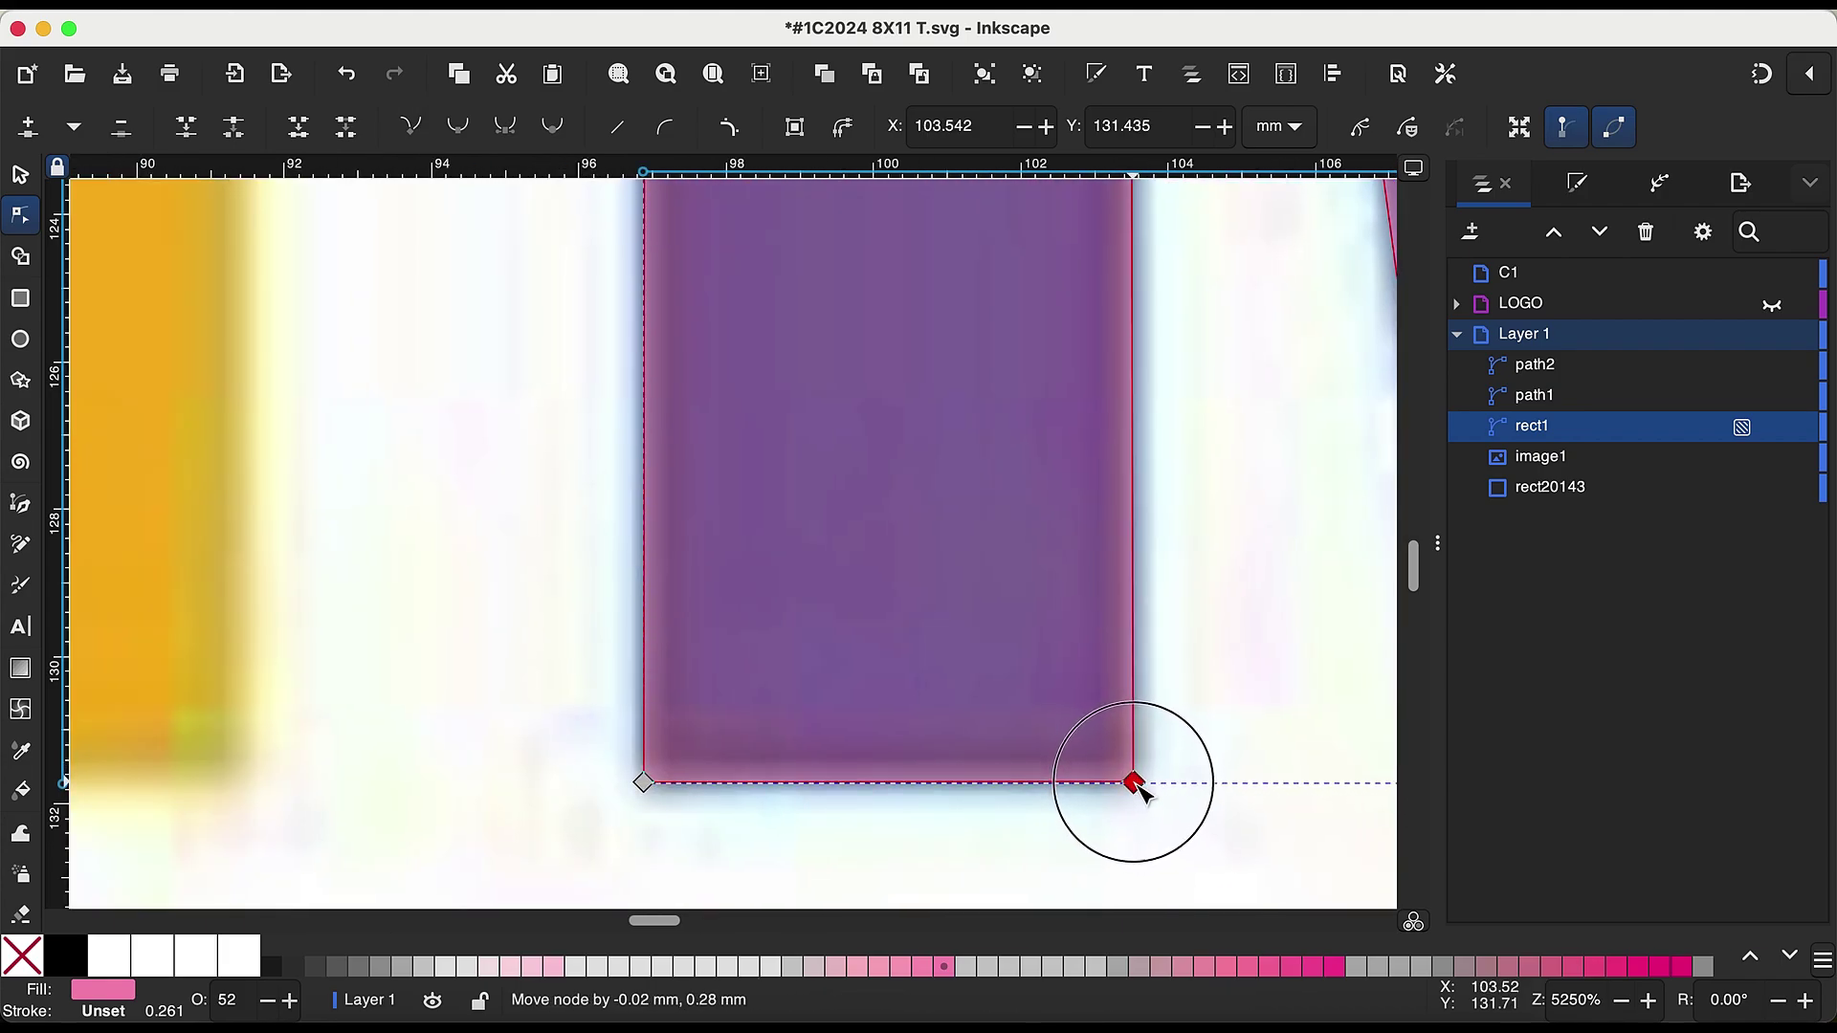
pyautogui.hscroll(8, 1181, 821)
# Step: Raise the diagonal notch to match the reference and nudge the top node to the stem edge
pyautogui.press('z')
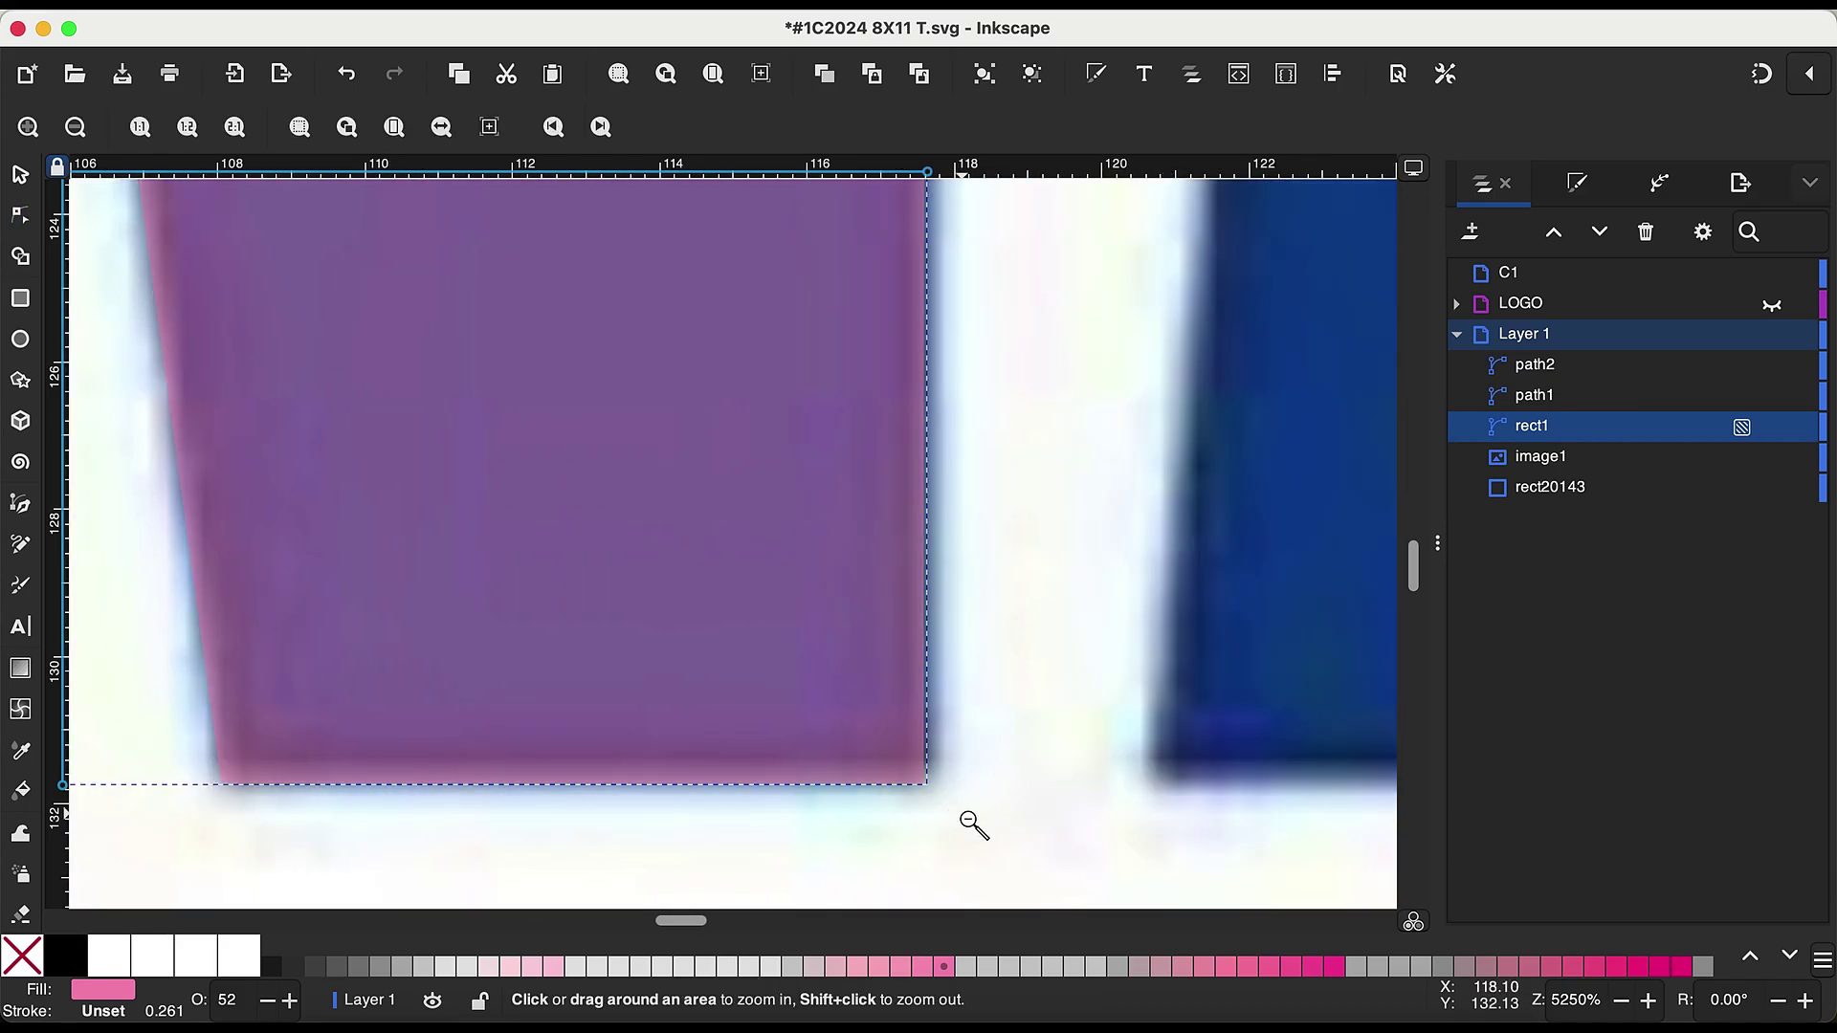
pyautogui.scroll(-5, 971, 823)
pyautogui.scroll(2, 971, 824)
pyautogui.click(873, 713)
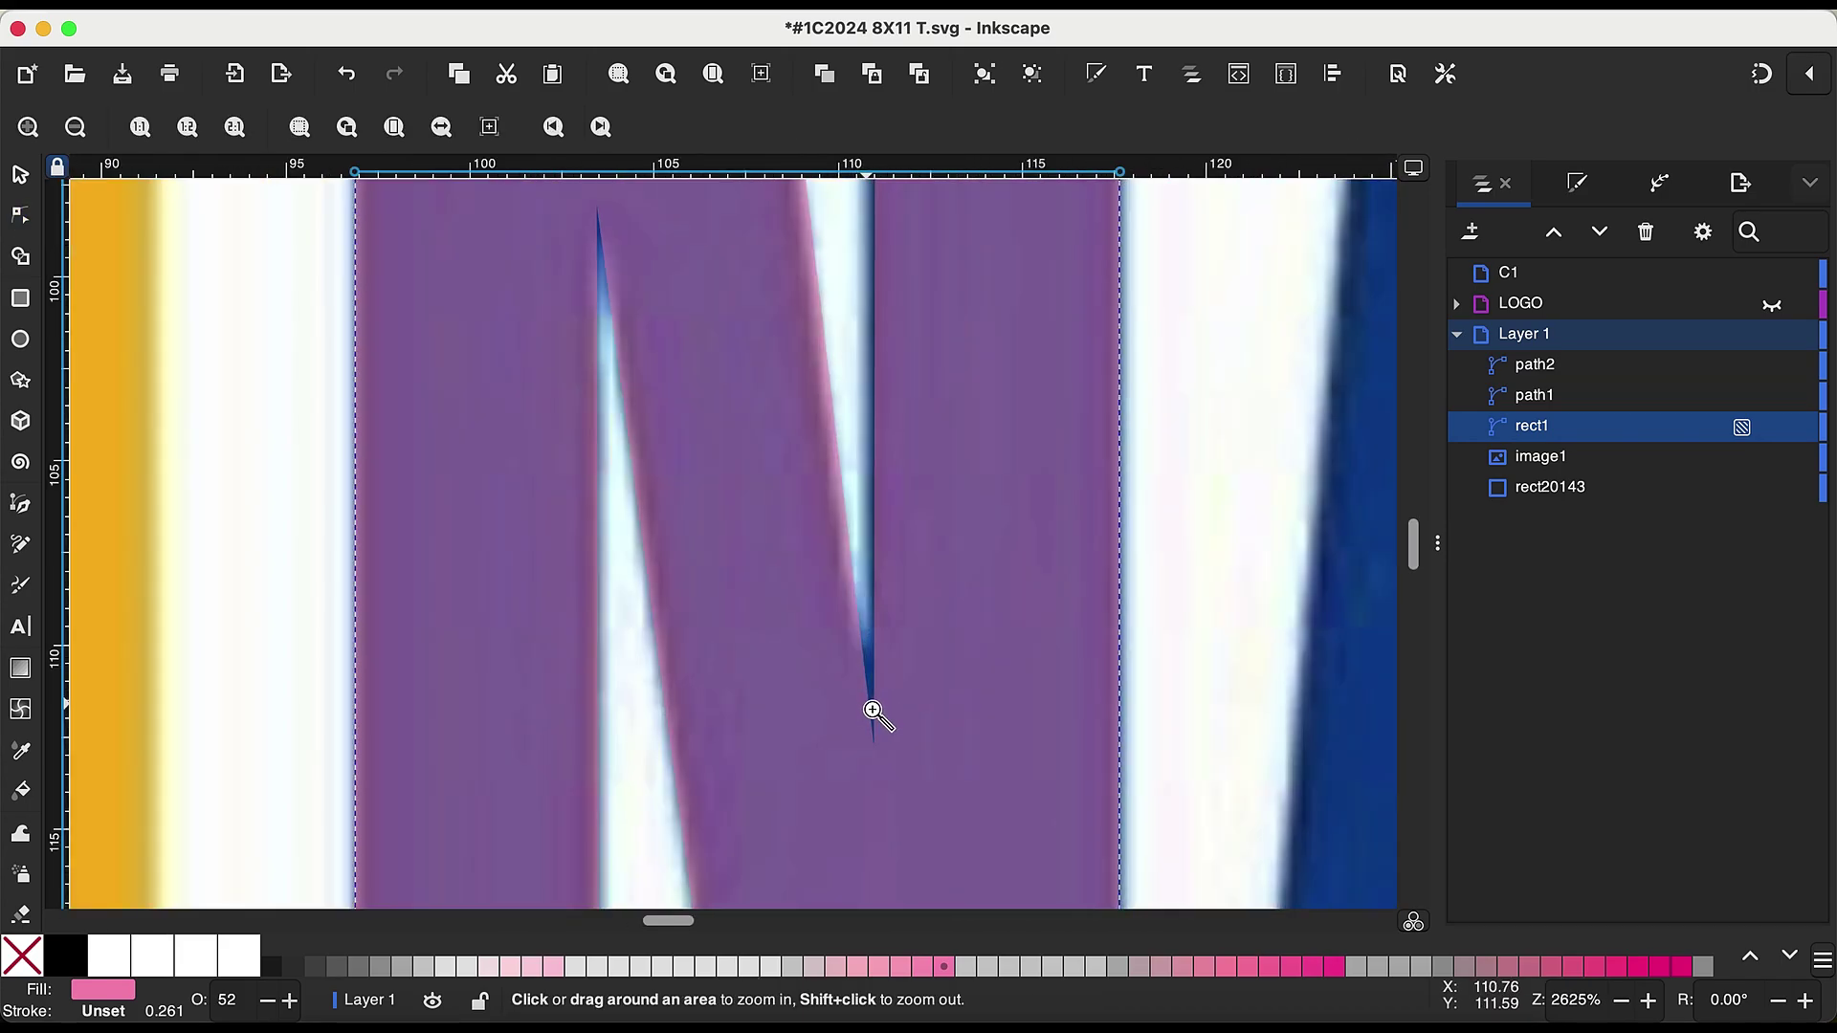
pyautogui.click(873, 713)
pyautogui.press('n')
pyautogui.moveTo(869, 761); pyautogui.dragTo(877, 709)
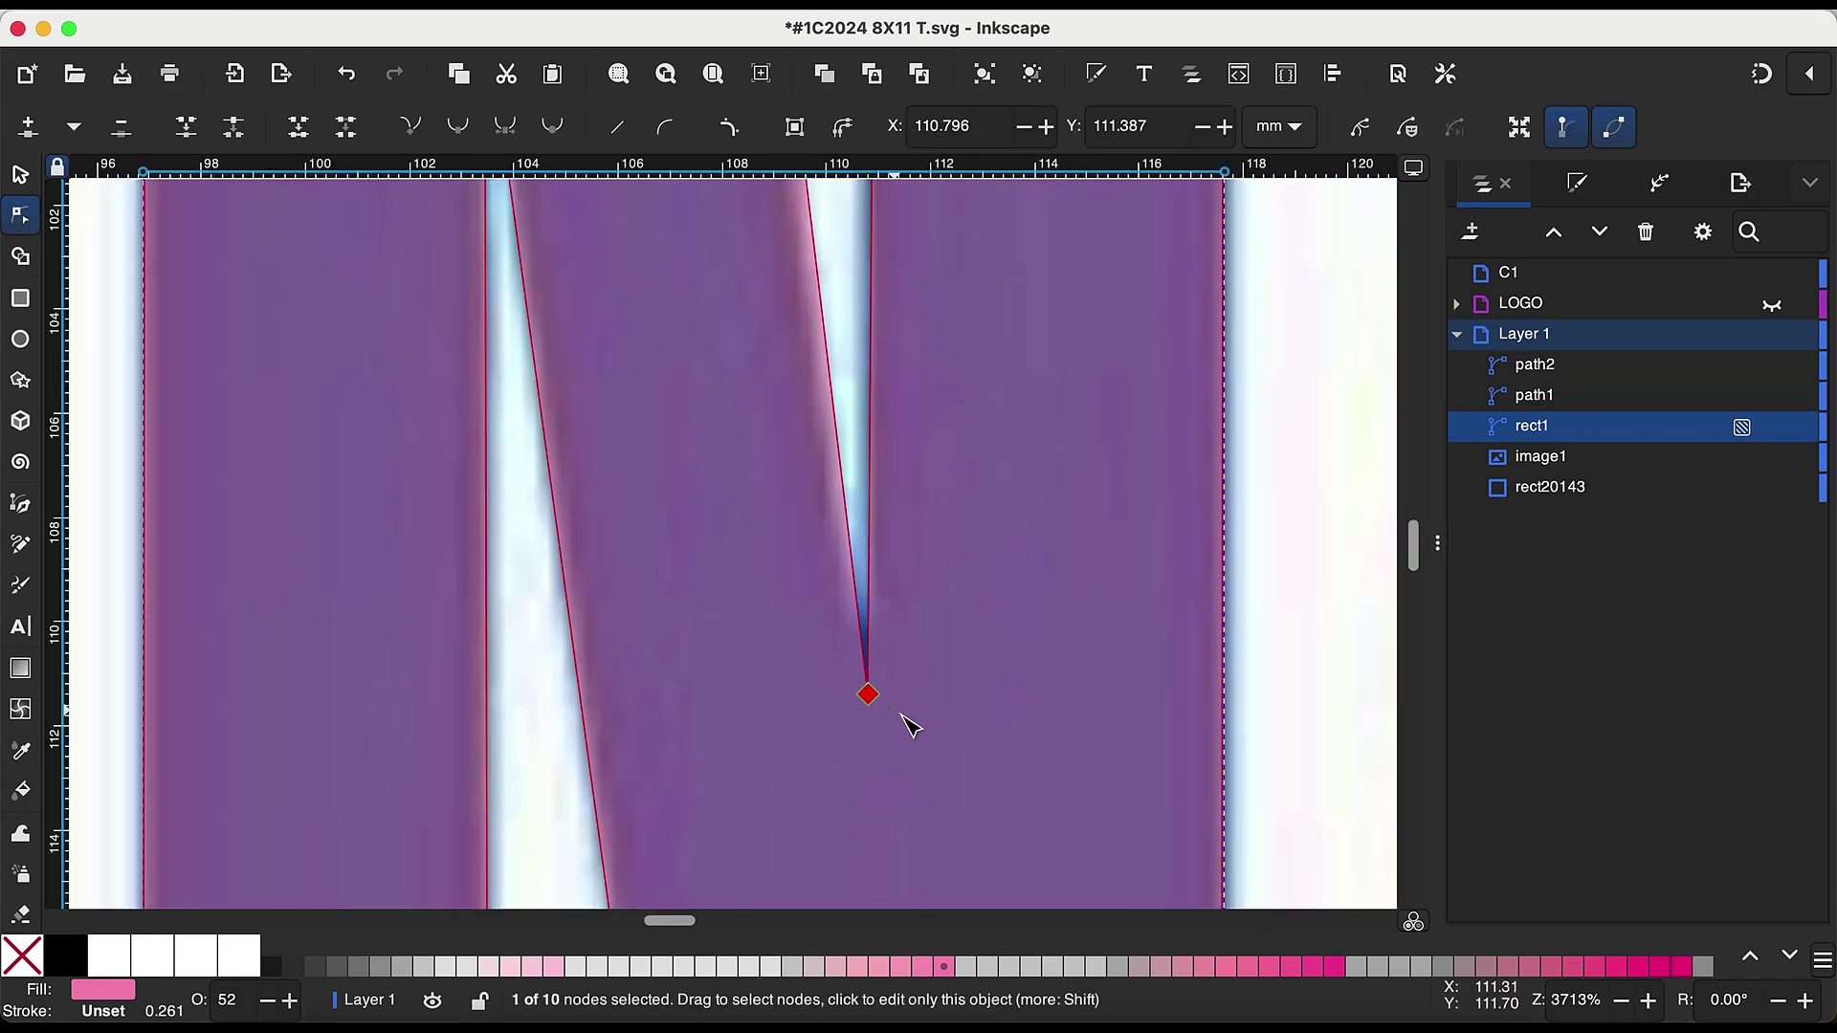
pyautogui.scroll(10, 905, 720)
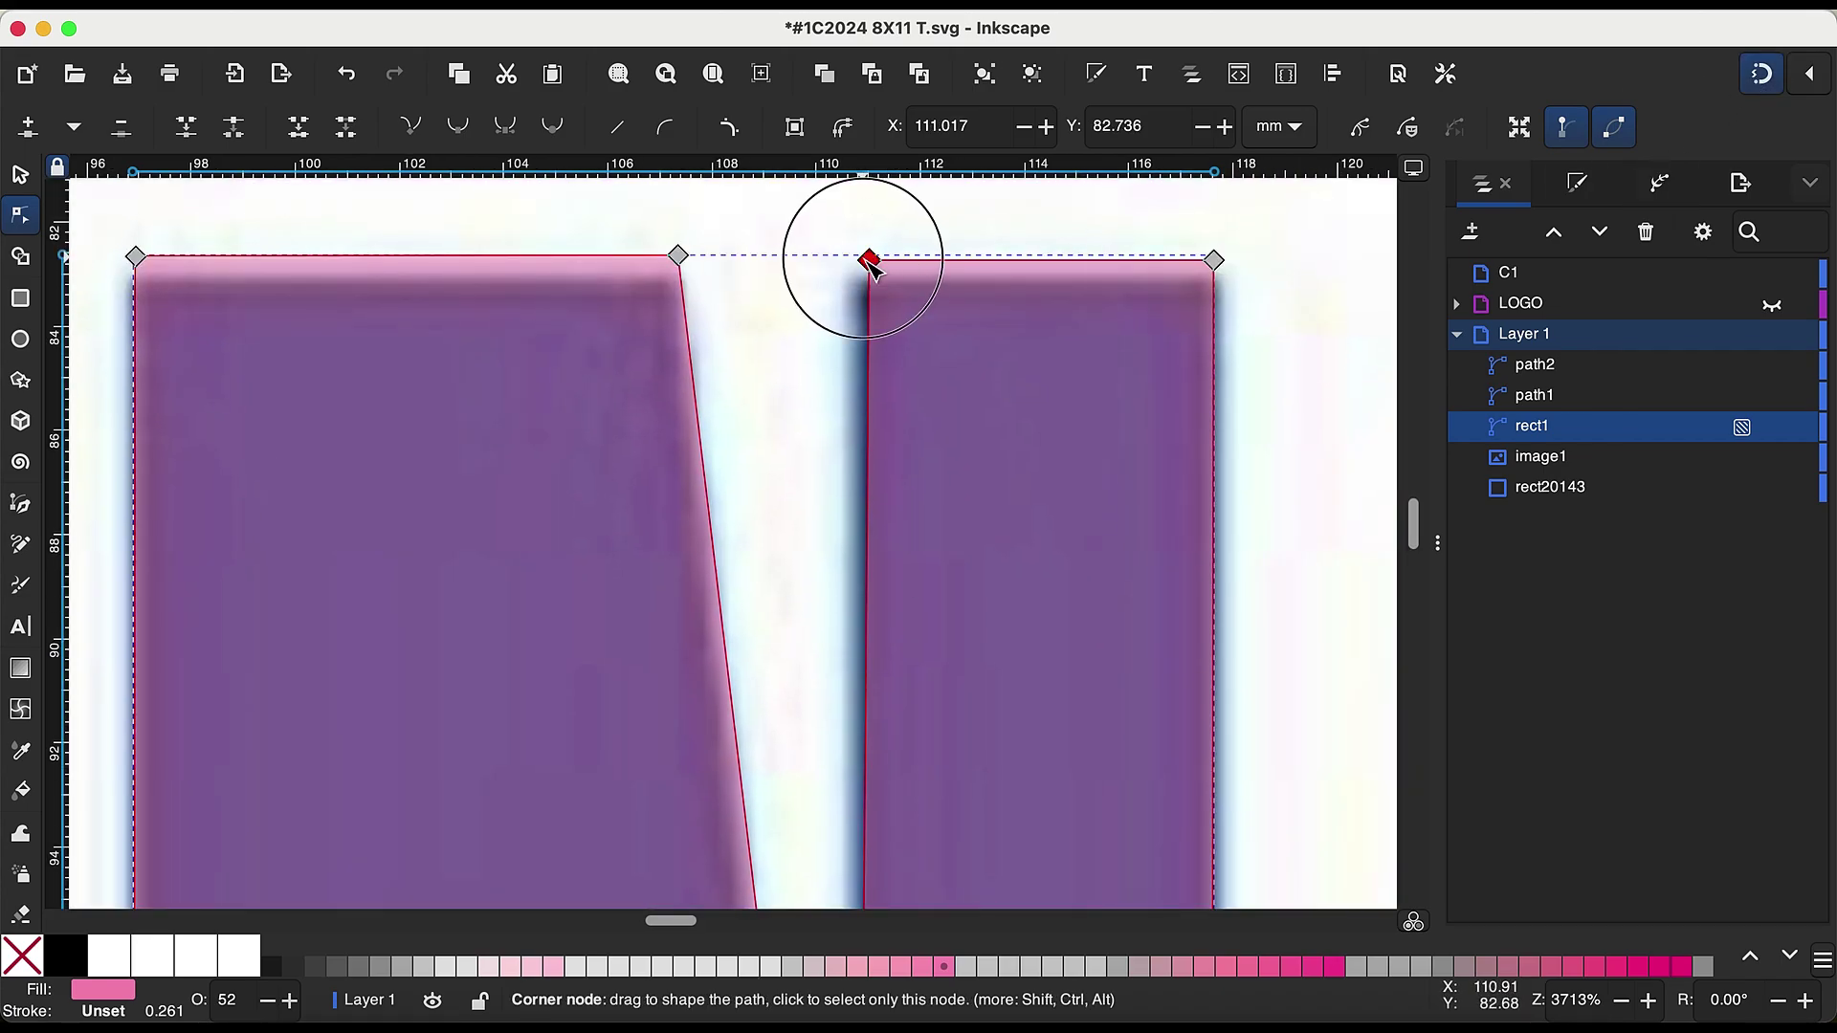
pyautogui.moveTo(870, 263); pyautogui.dragTo(861, 263)
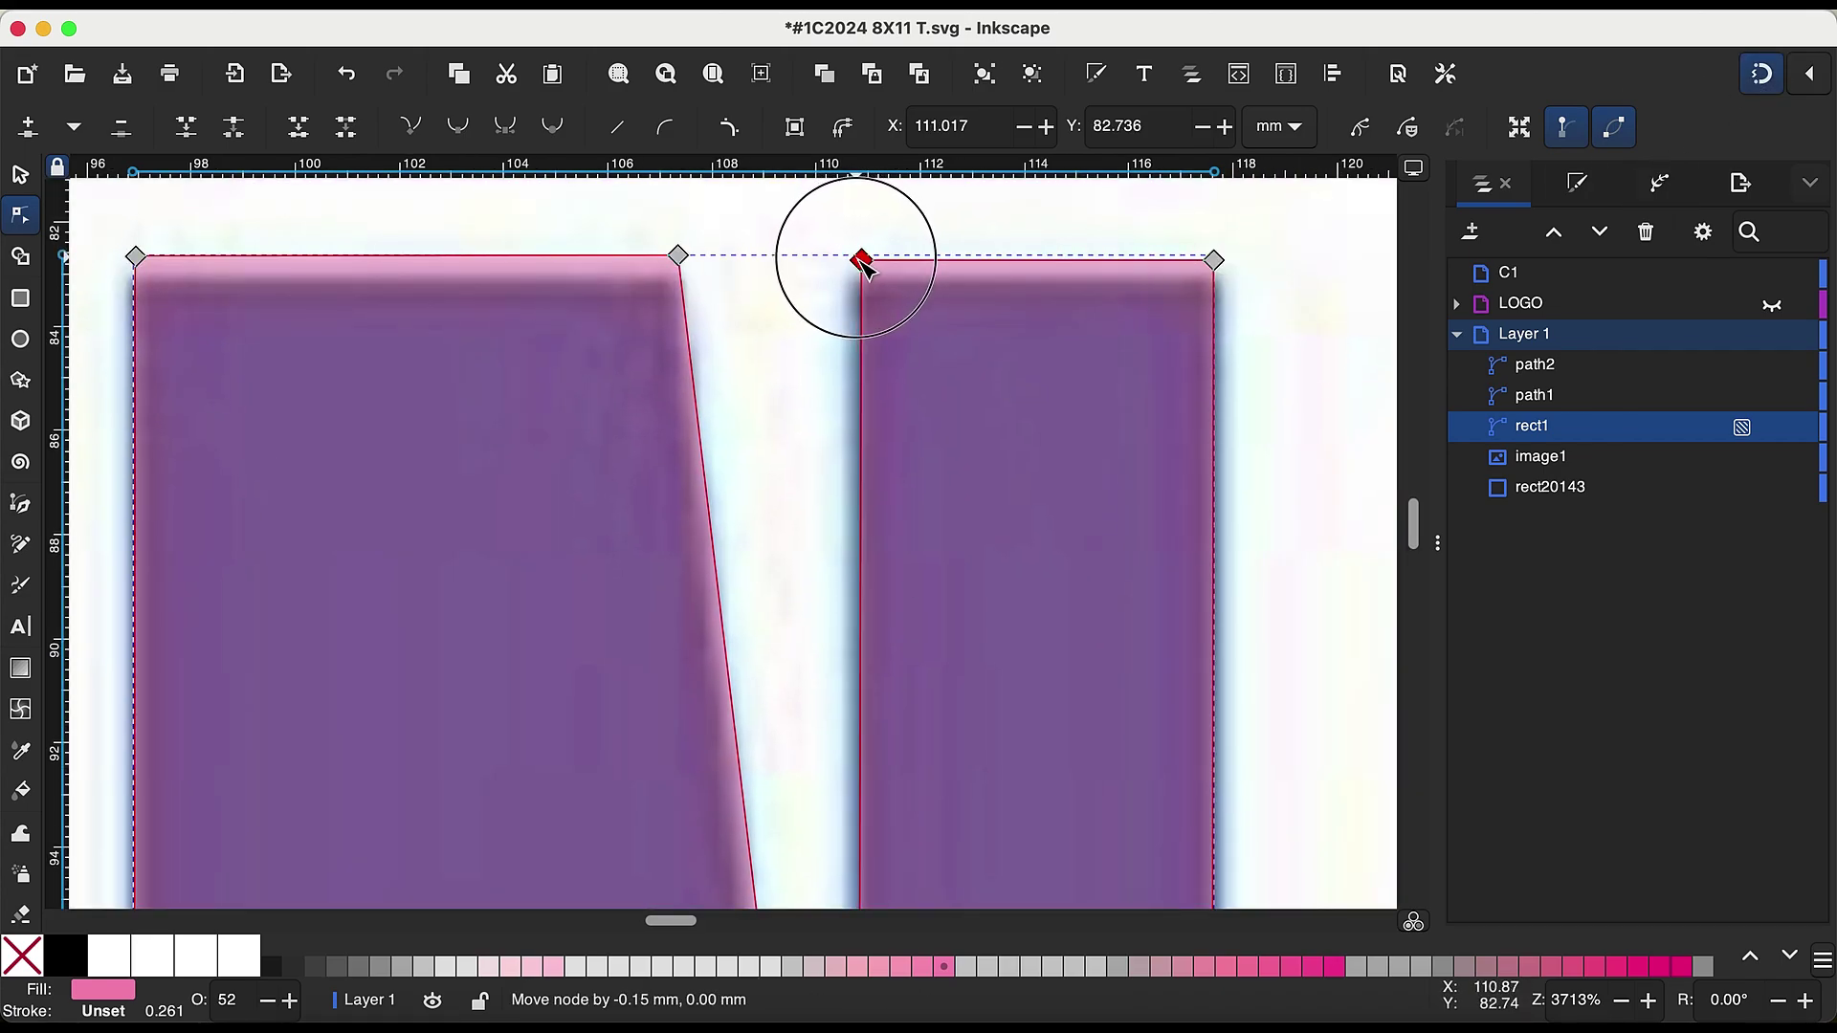
pyautogui.press('z')
pyautogui.keyDown('shift'); pyautogui.click(1193, 480); pyautogui.keyUp('shift')
# Step: Draw a reduced-opacity rectangle over the first P's bowl
pyautogui.keyDown('shift'); pyautogui.click(1201, 484); pyautogui.keyUp('shift')
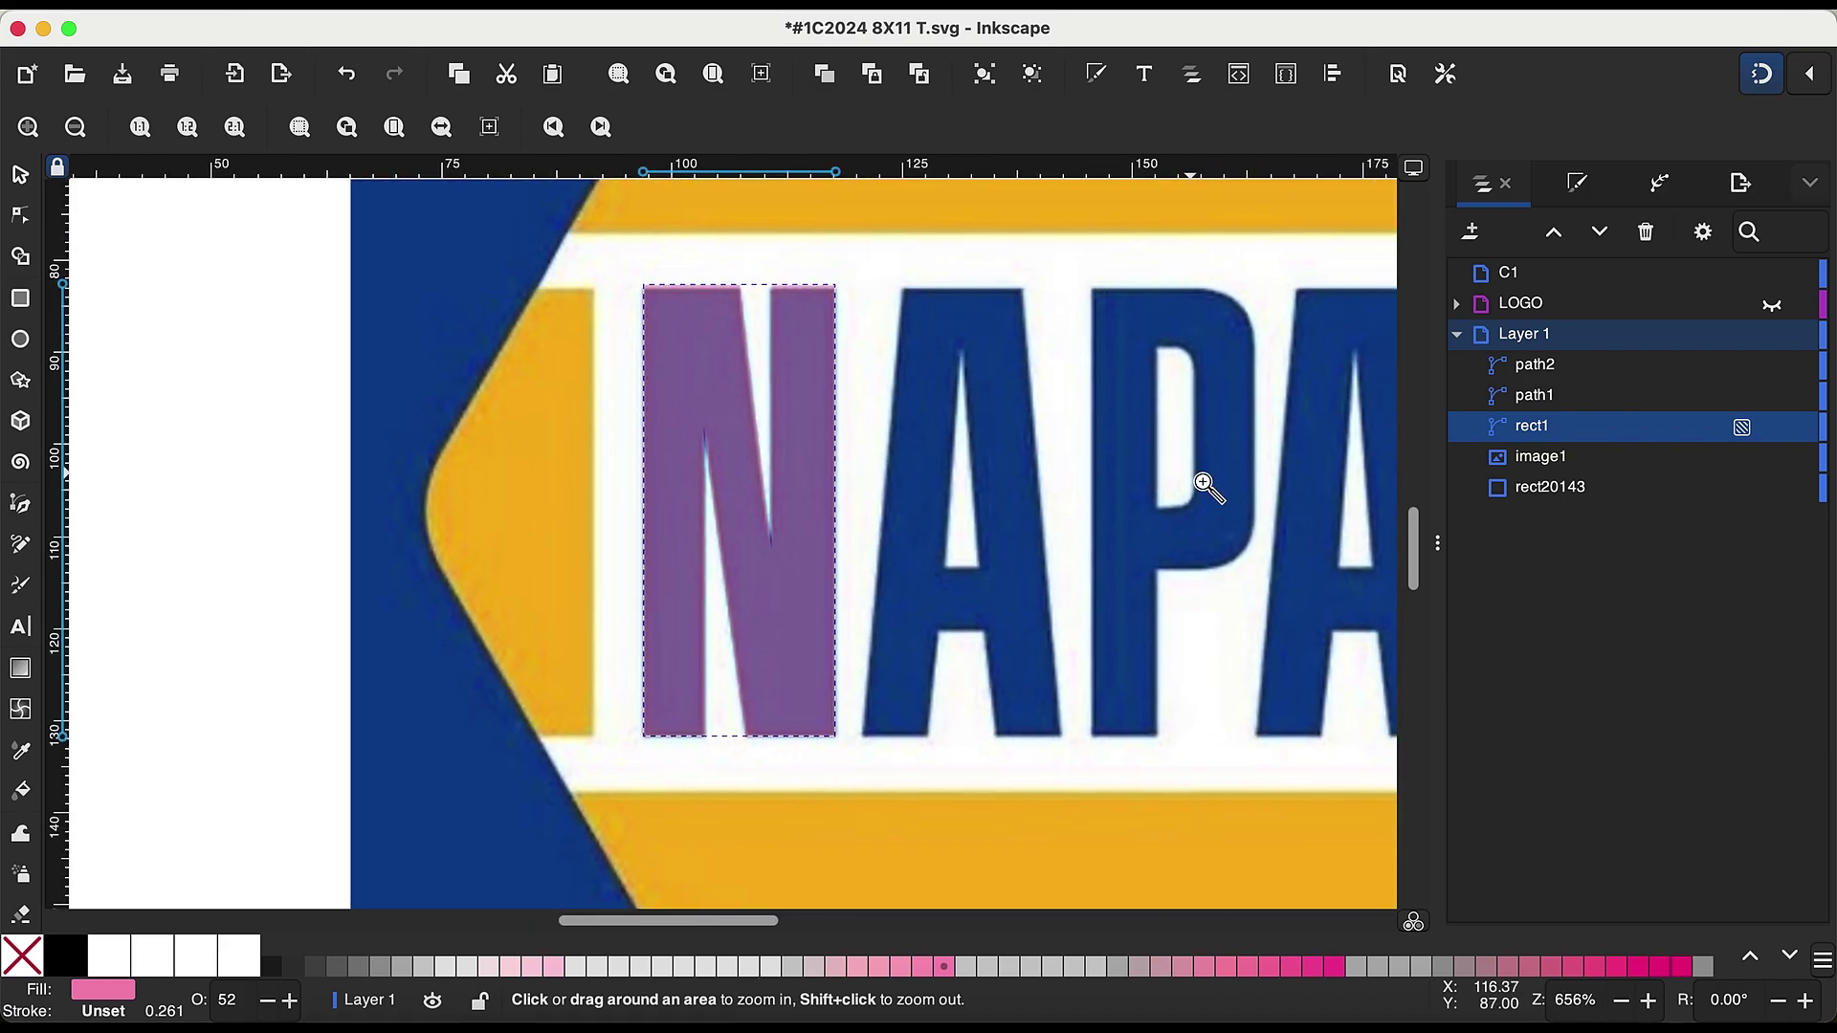
pyautogui.click(953, 402)
pyautogui.press('r')
pyautogui.moveTo(878, 255); pyautogui.dragTo(1207, 822)
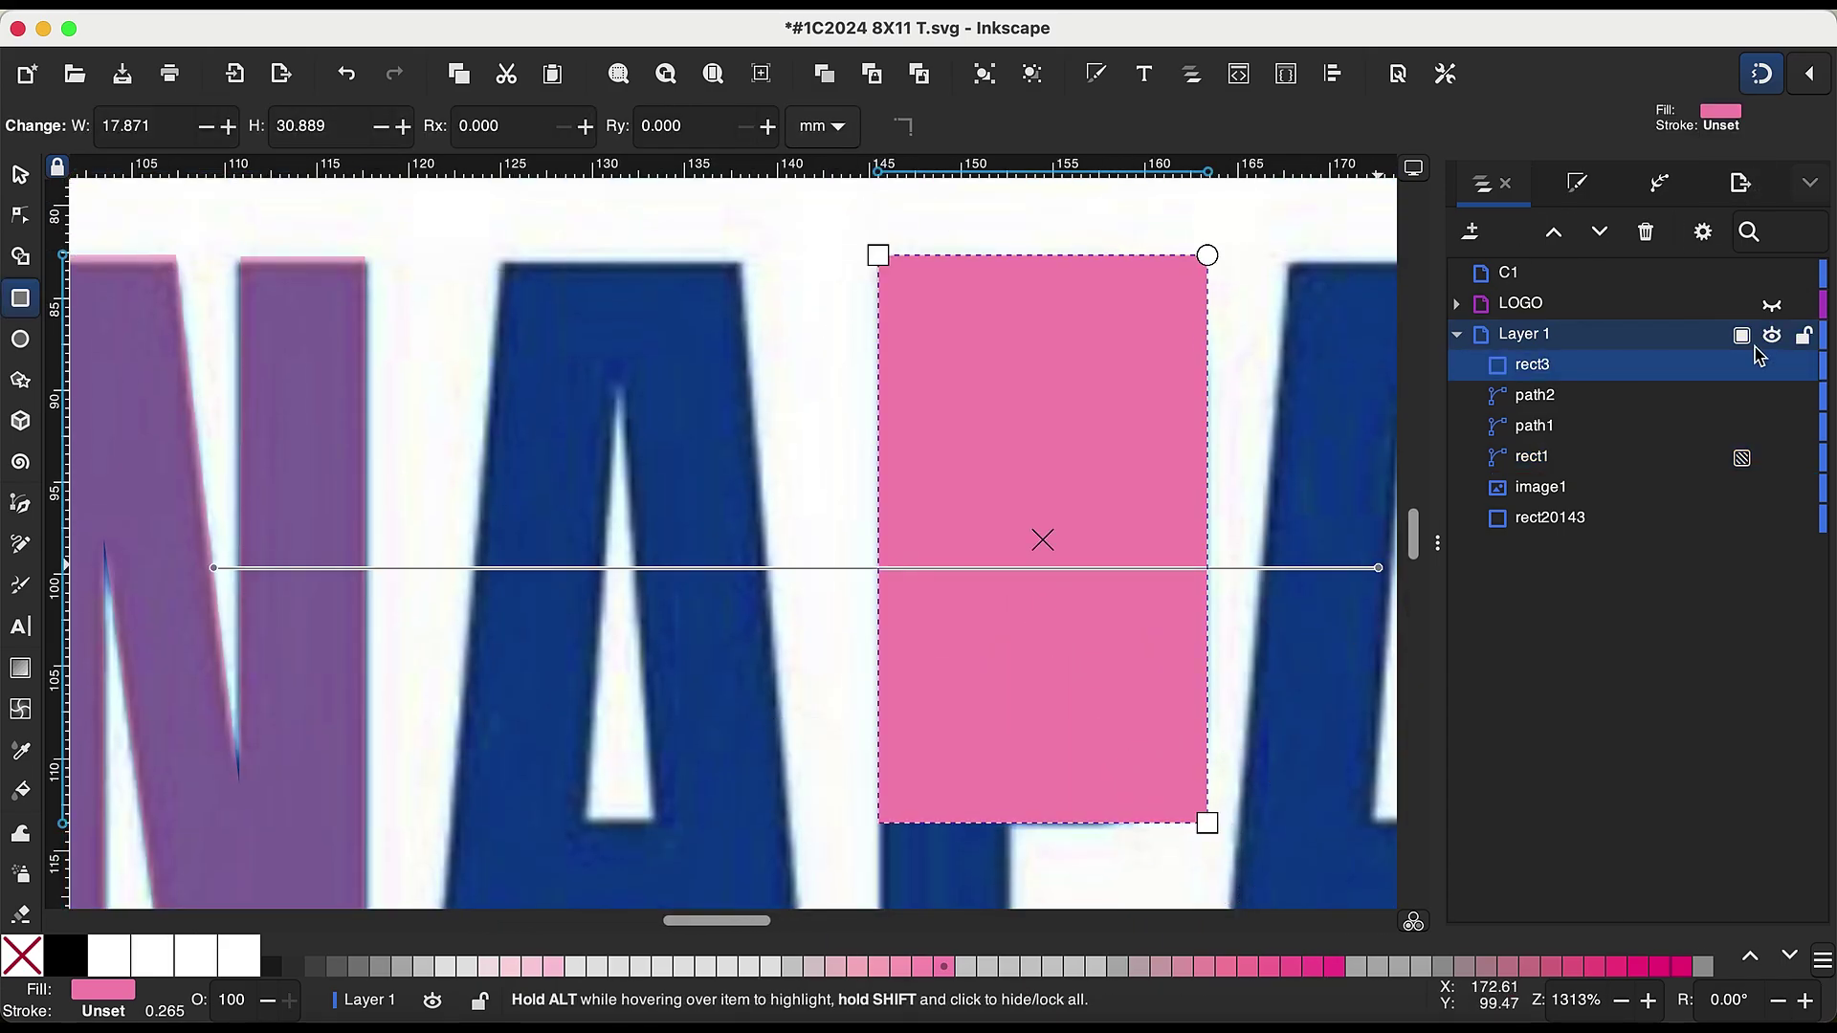
pyautogui.click(1742, 366)
pyautogui.moveTo(1789, 418); pyautogui.dragTo(1712, 418)
# Step: Apply the Corners path effect and round the rectangle's top-right and bottom-right corners
pyautogui.press('s')
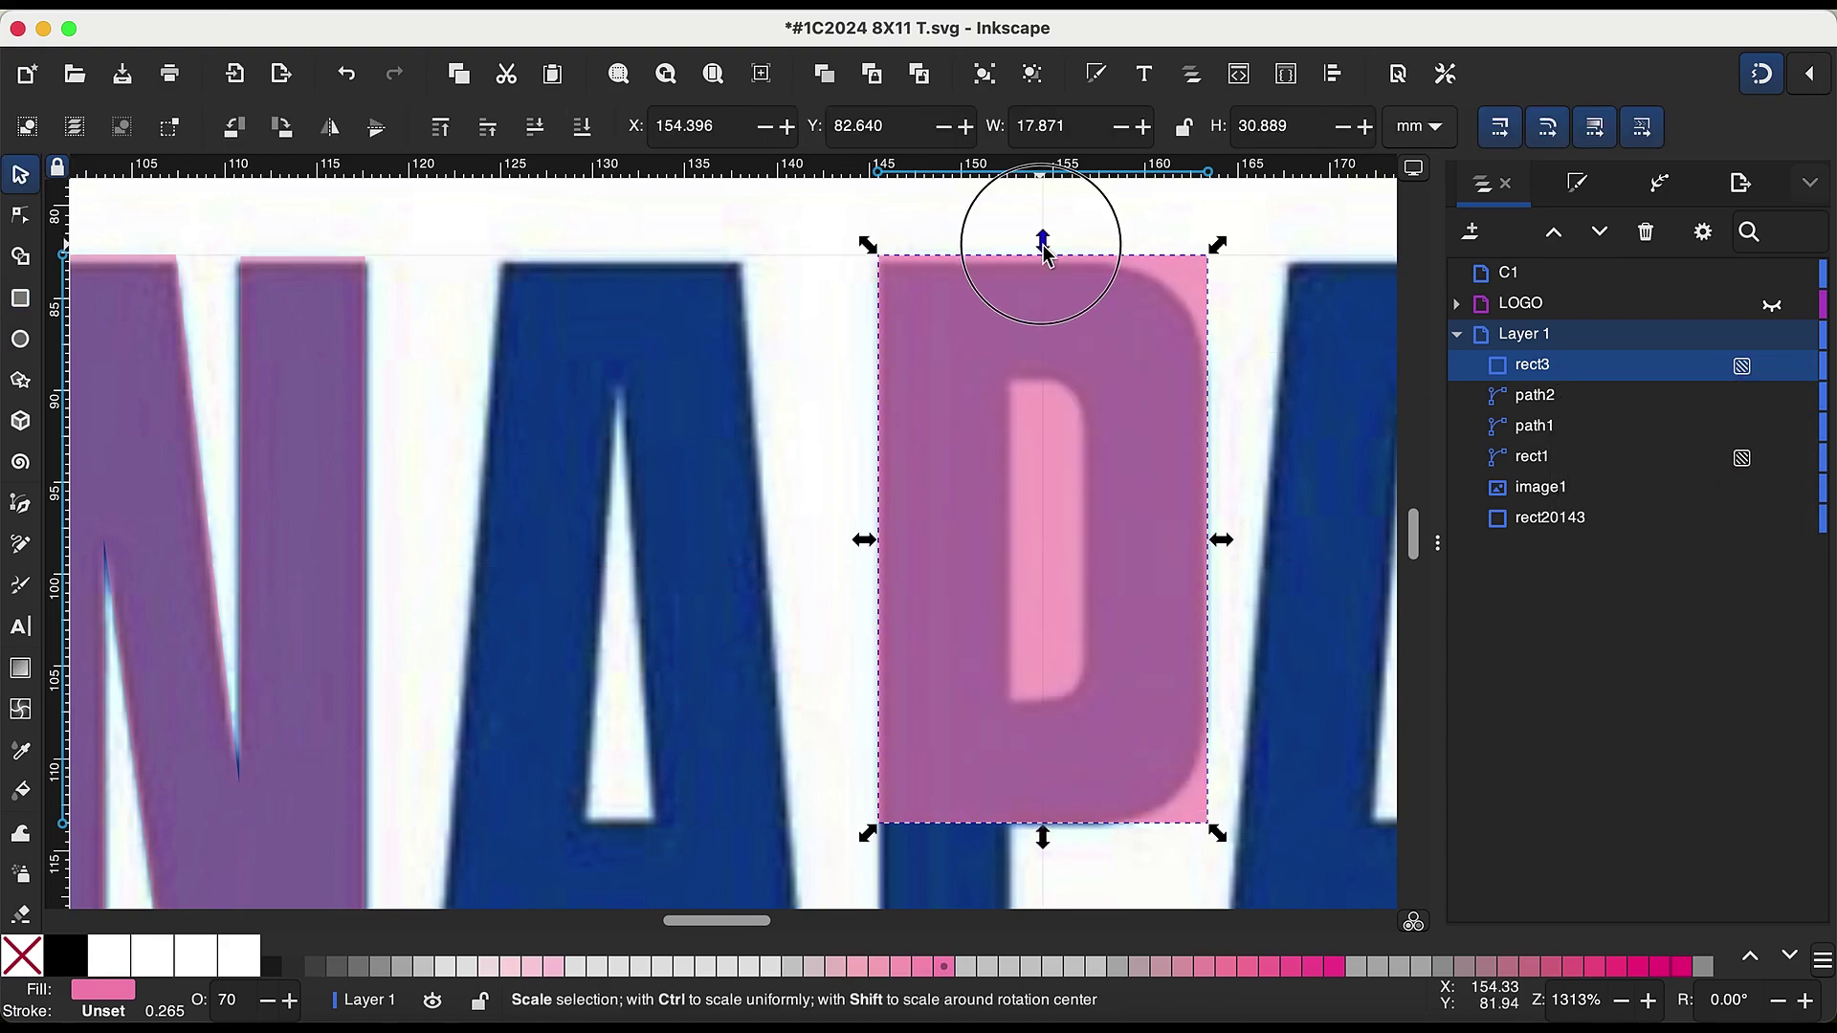
pyautogui.click(1646, 189)
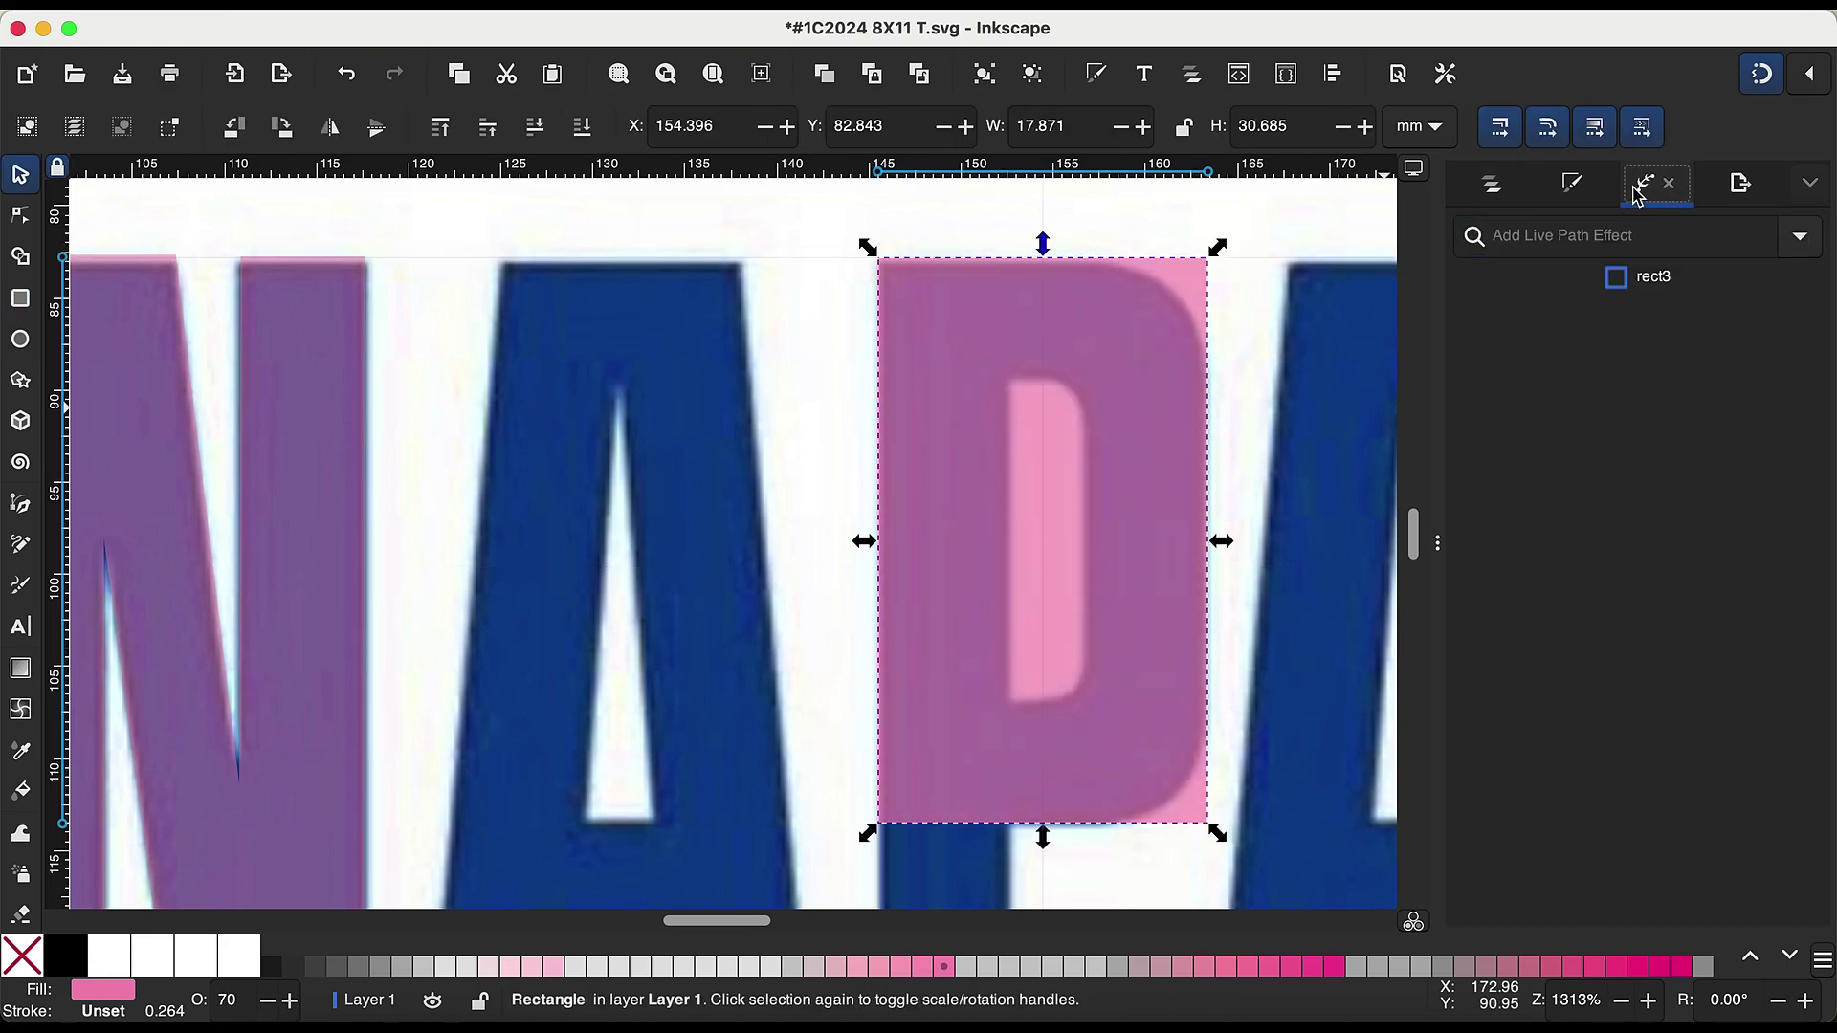
pyautogui.click(1801, 239)
pyautogui.click(1270, 328)
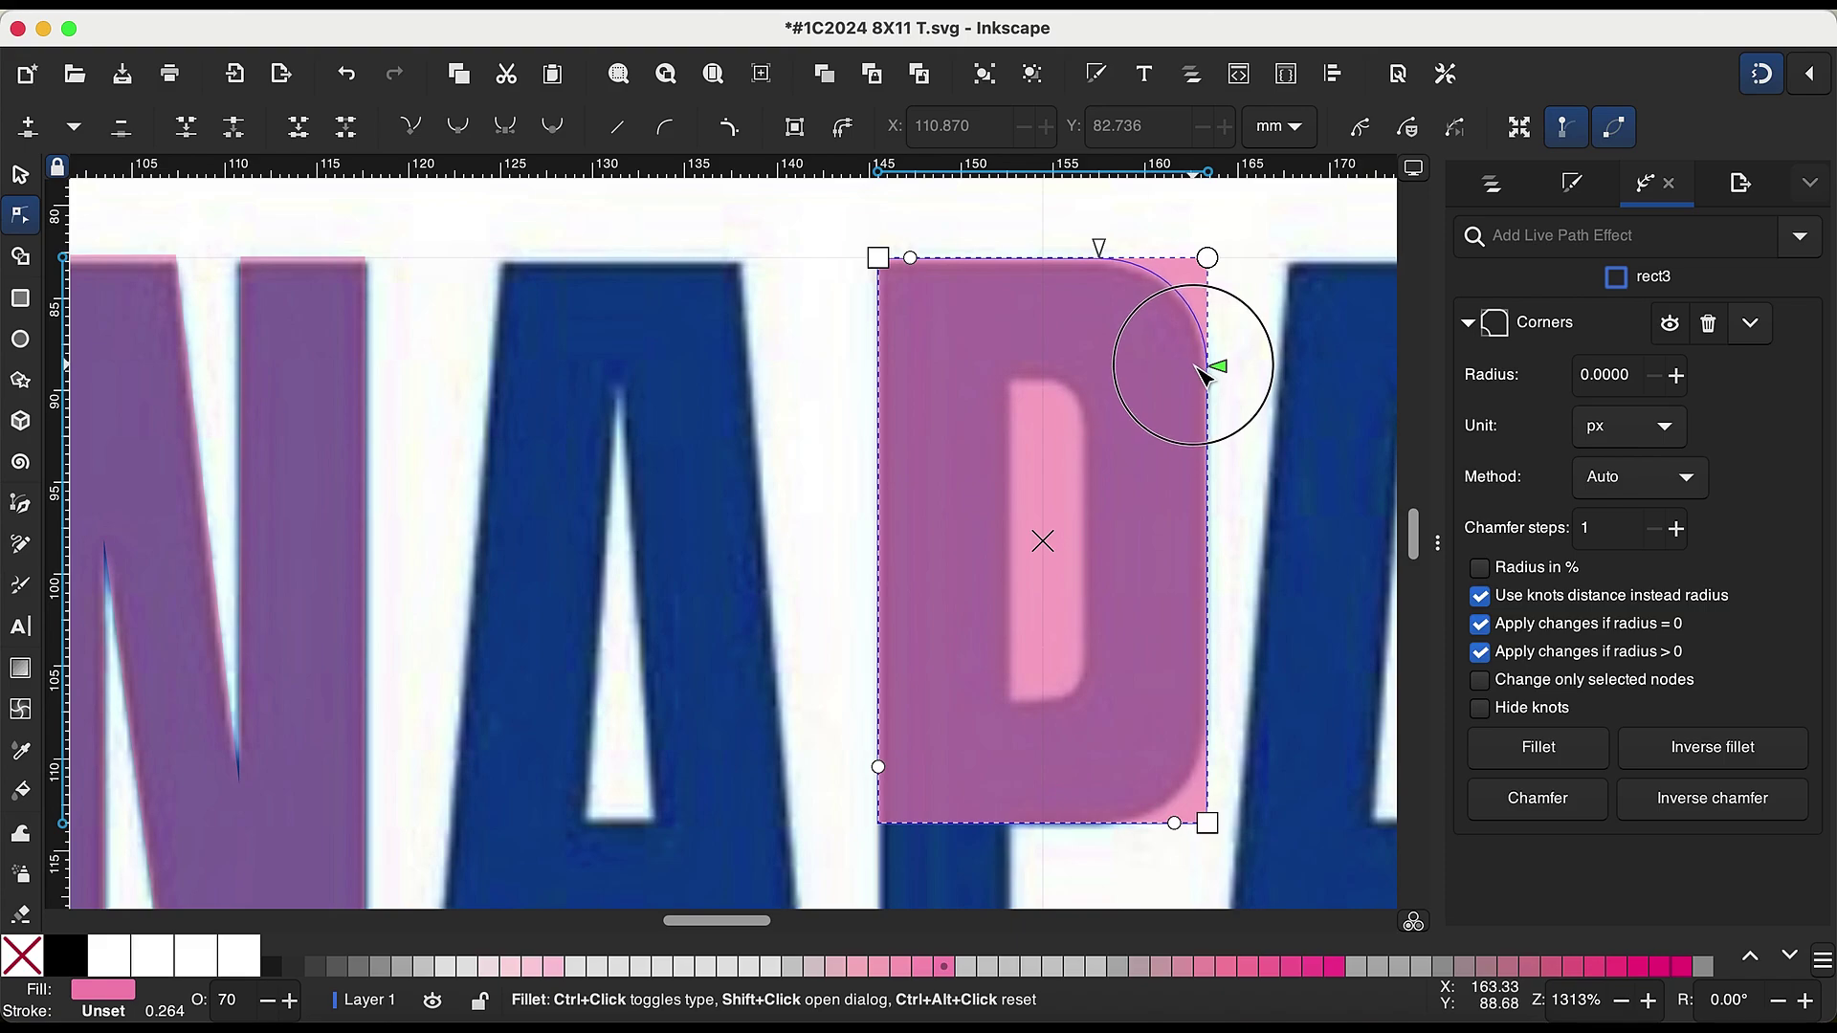
pyautogui.moveTo(1203, 373); pyautogui.dragTo(1203, 375)
pyautogui.moveTo(1176, 824); pyautogui.dragTo(1116, 821)
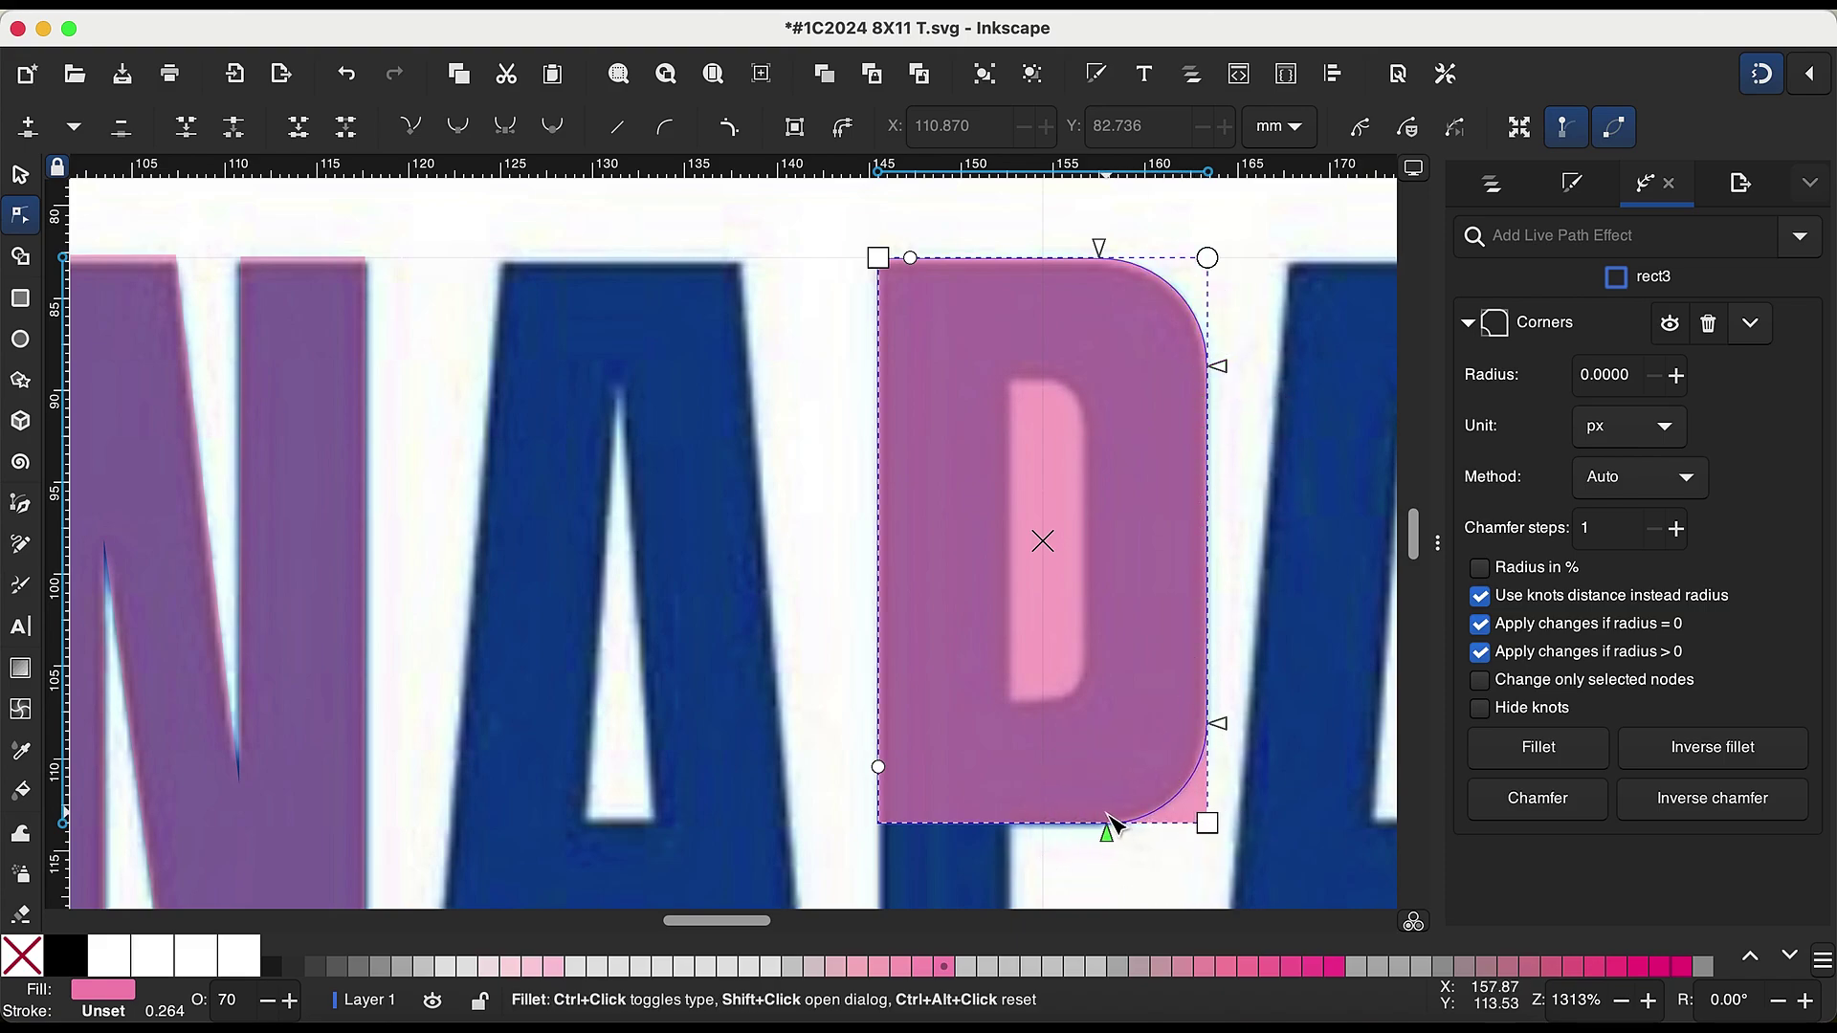
# Step: Duplicate the rounded rectangle and scale a narrow copy into the P's inner opening
pyautogui.press('s')
pyautogui.hotkey('ctrl', 'd')
pyautogui.moveTo(861, 439); pyautogui.dragTo(1128, 546)
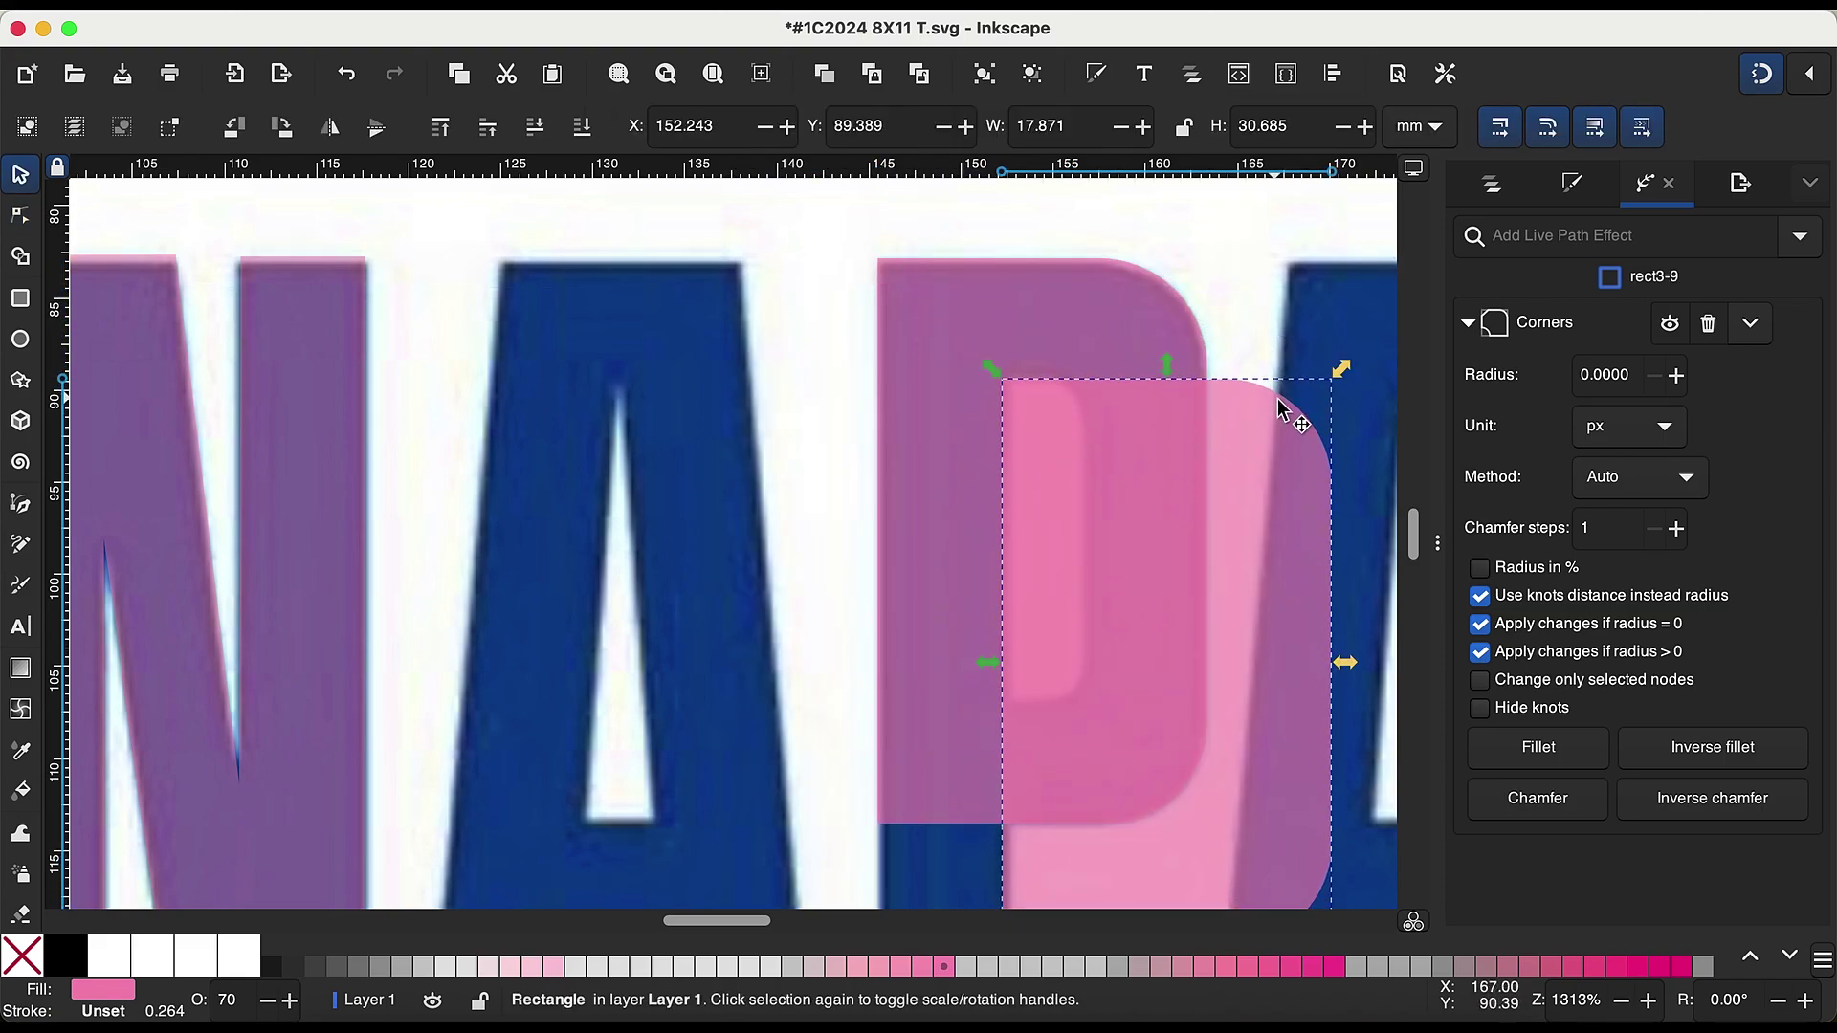
pyautogui.moveTo(1337, 371); pyautogui.dragTo(1164, 539)
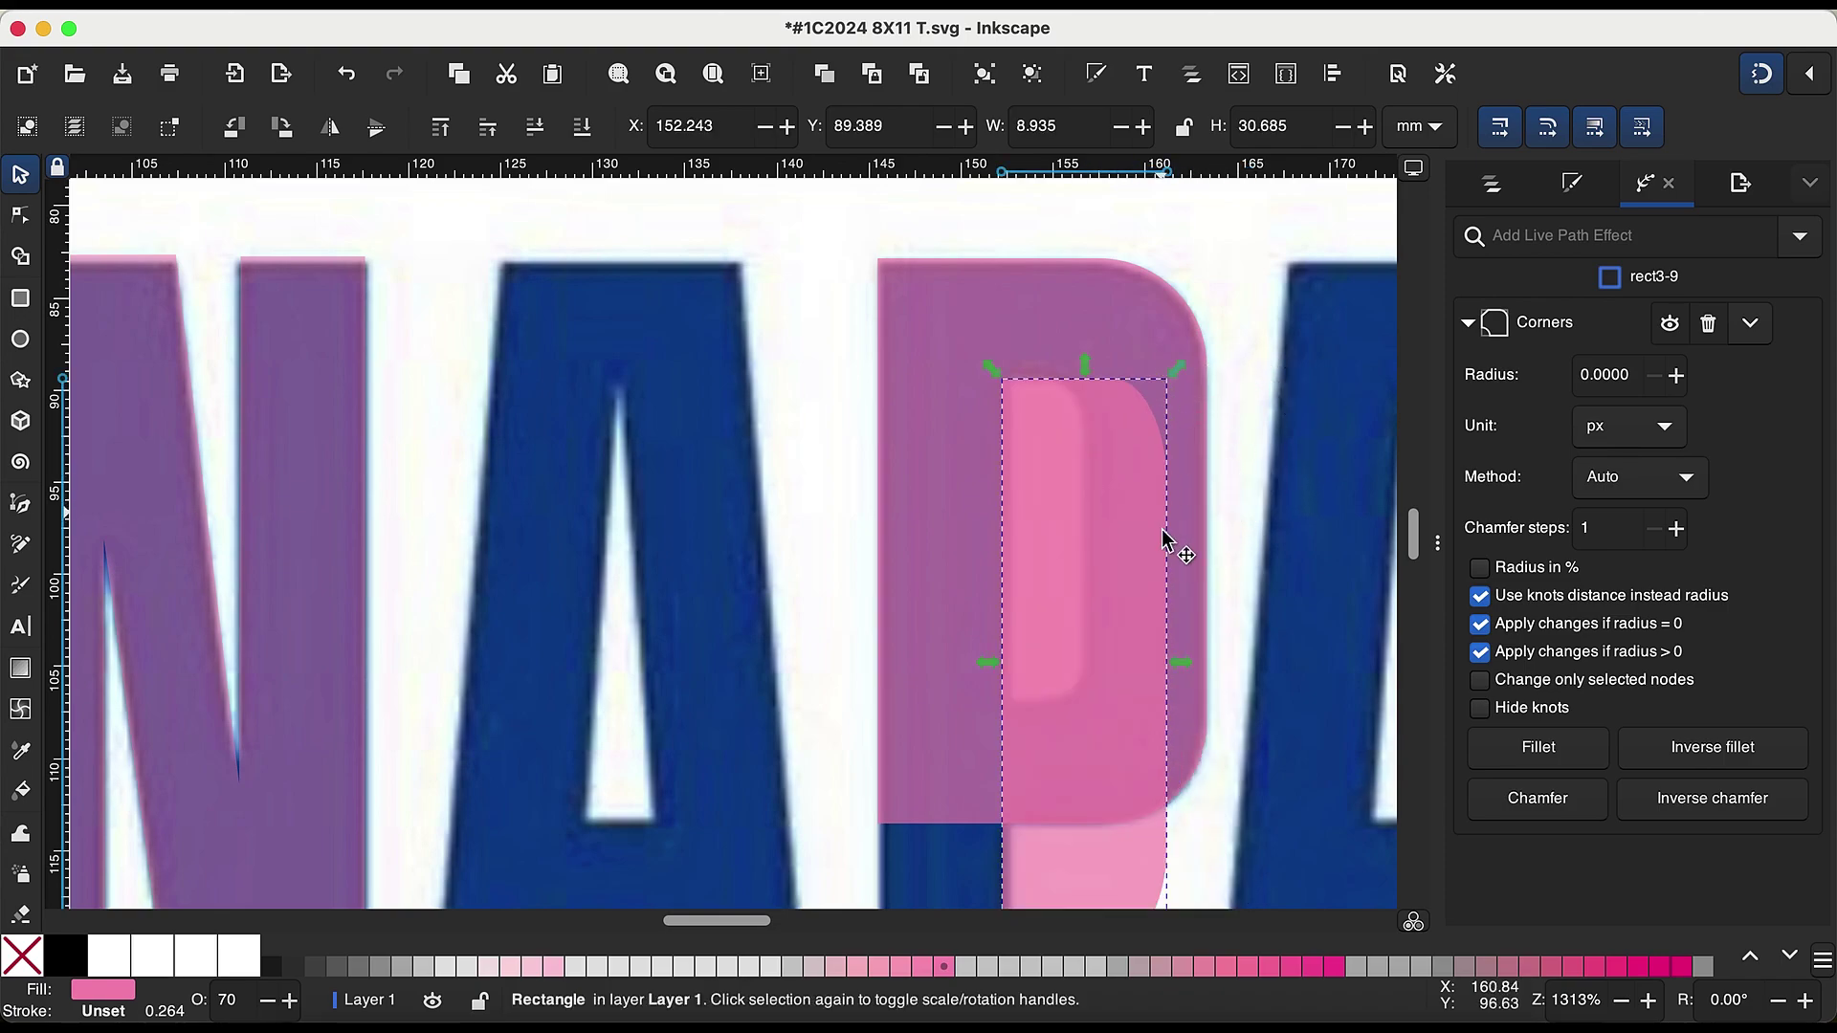
pyautogui.scroll(-3, 1163, 538)
pyautogui.moveTo(1099, 848); pyautogui.dragTo(1086, 601)
pyautogui.moveTo(1197, 422)
pyautogui.mouseDown()
pyautogui.moveTo(1127, 436)
pyautogui.moveTo(1101, 498)
pyautogui.mouseUp()
pyautogui.press('Delete')
pyautogui.click(1045, 656)
# Step: Draw a rectangle over the P stem and union it with the bowl into one P
pyautogui.scroll(-3, 1046, 657)
pyautogui.press('r')
pyautogui.moveTo(961, 850); pyautogui.dragTo(1087, 358)
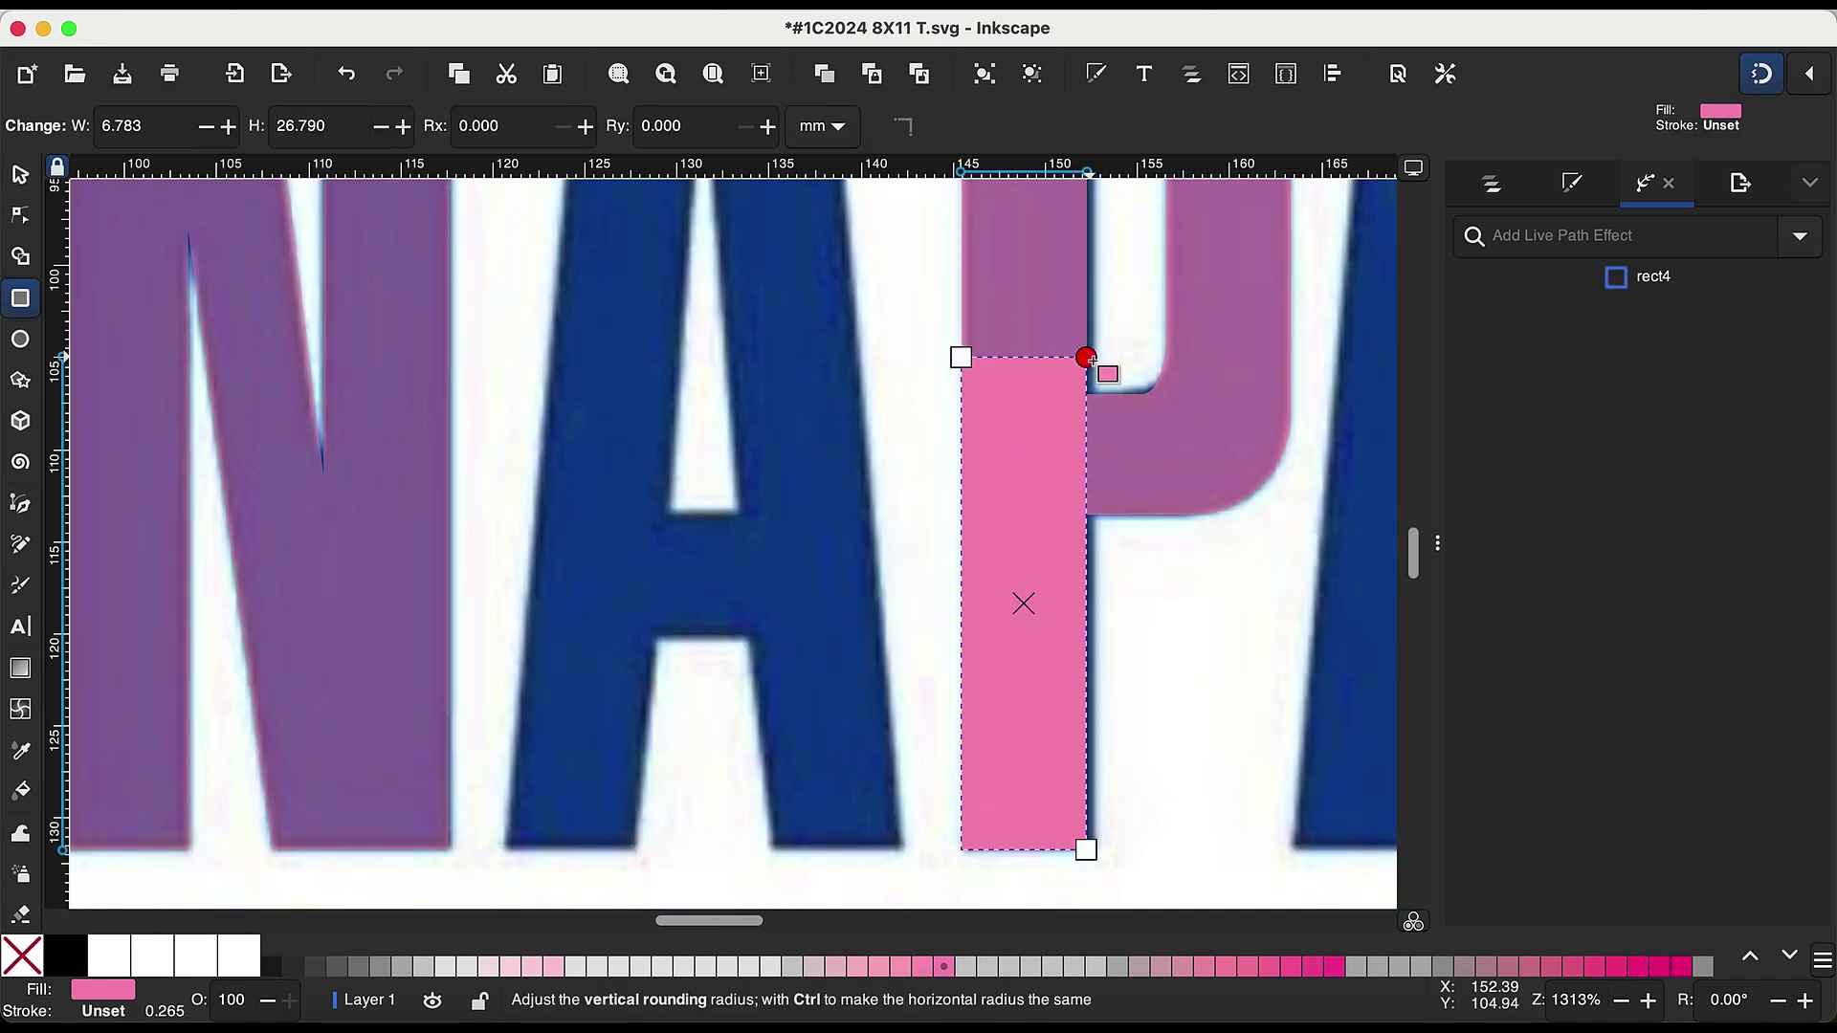
pyautogui.press('n')
pyautogui.keyDown('shift'); pyautogui.click(1037, 320); pyautogui.keyUp('shift')
pyautogui.click(497, 4)
pyautogui.click(533, 127)
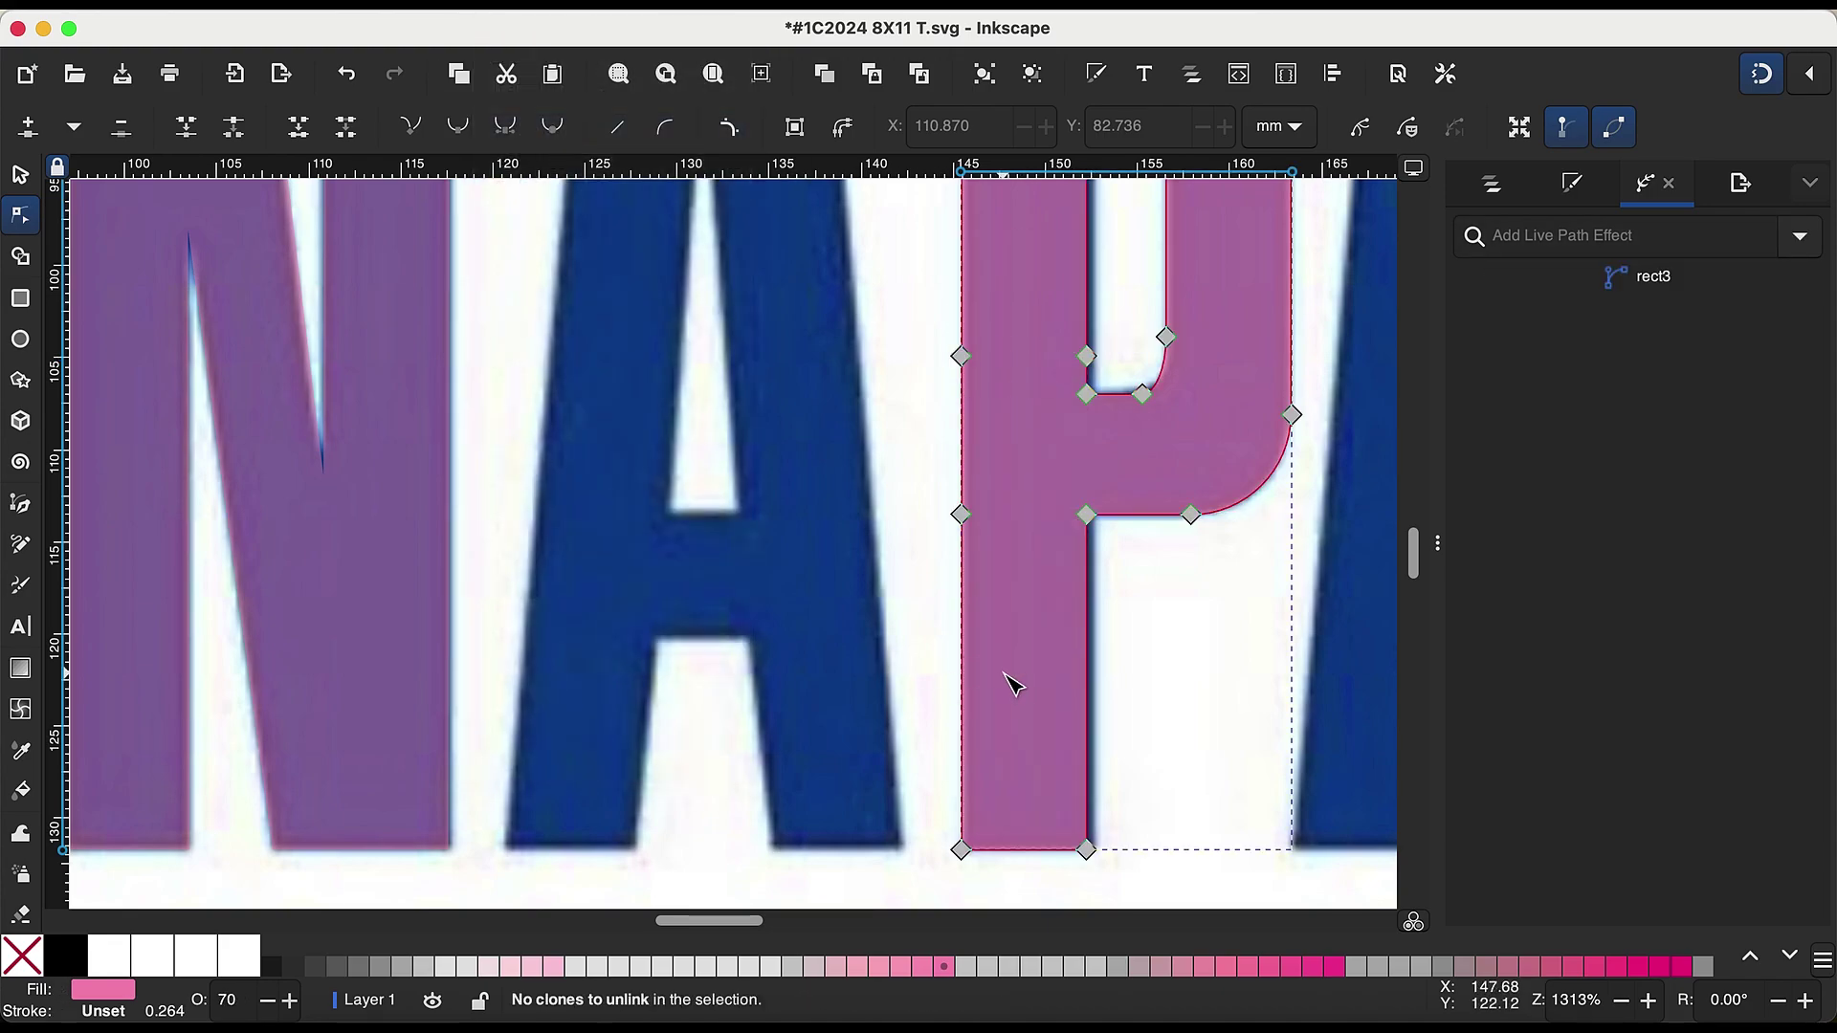
# Step: Trace the first A's outer outline as a closed Pen path
pyautogui.press('z')
pyautogui.scroll(-3, 1085, 511)
pyautogui.scroll(5, 1094, 521)
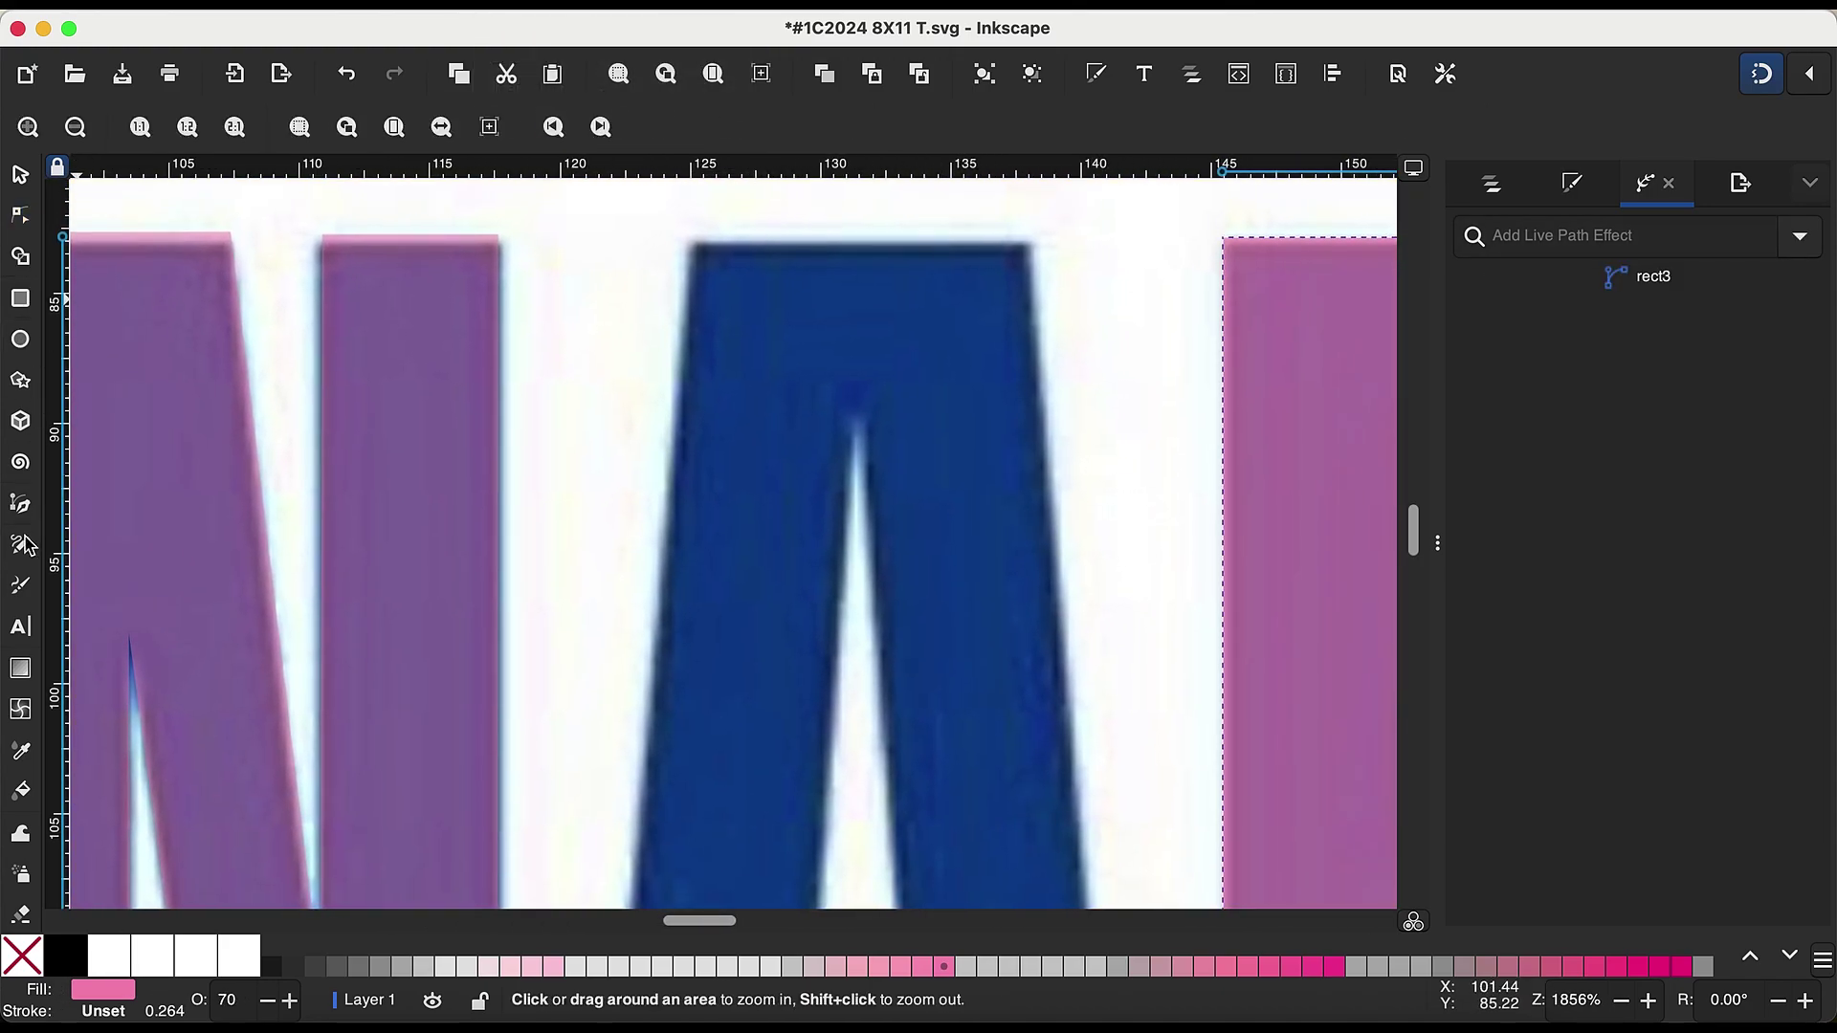
pyautogui.press('b')
pyautogui.scroll(-1, 574, 364)
pyautogui.click(689, 214)
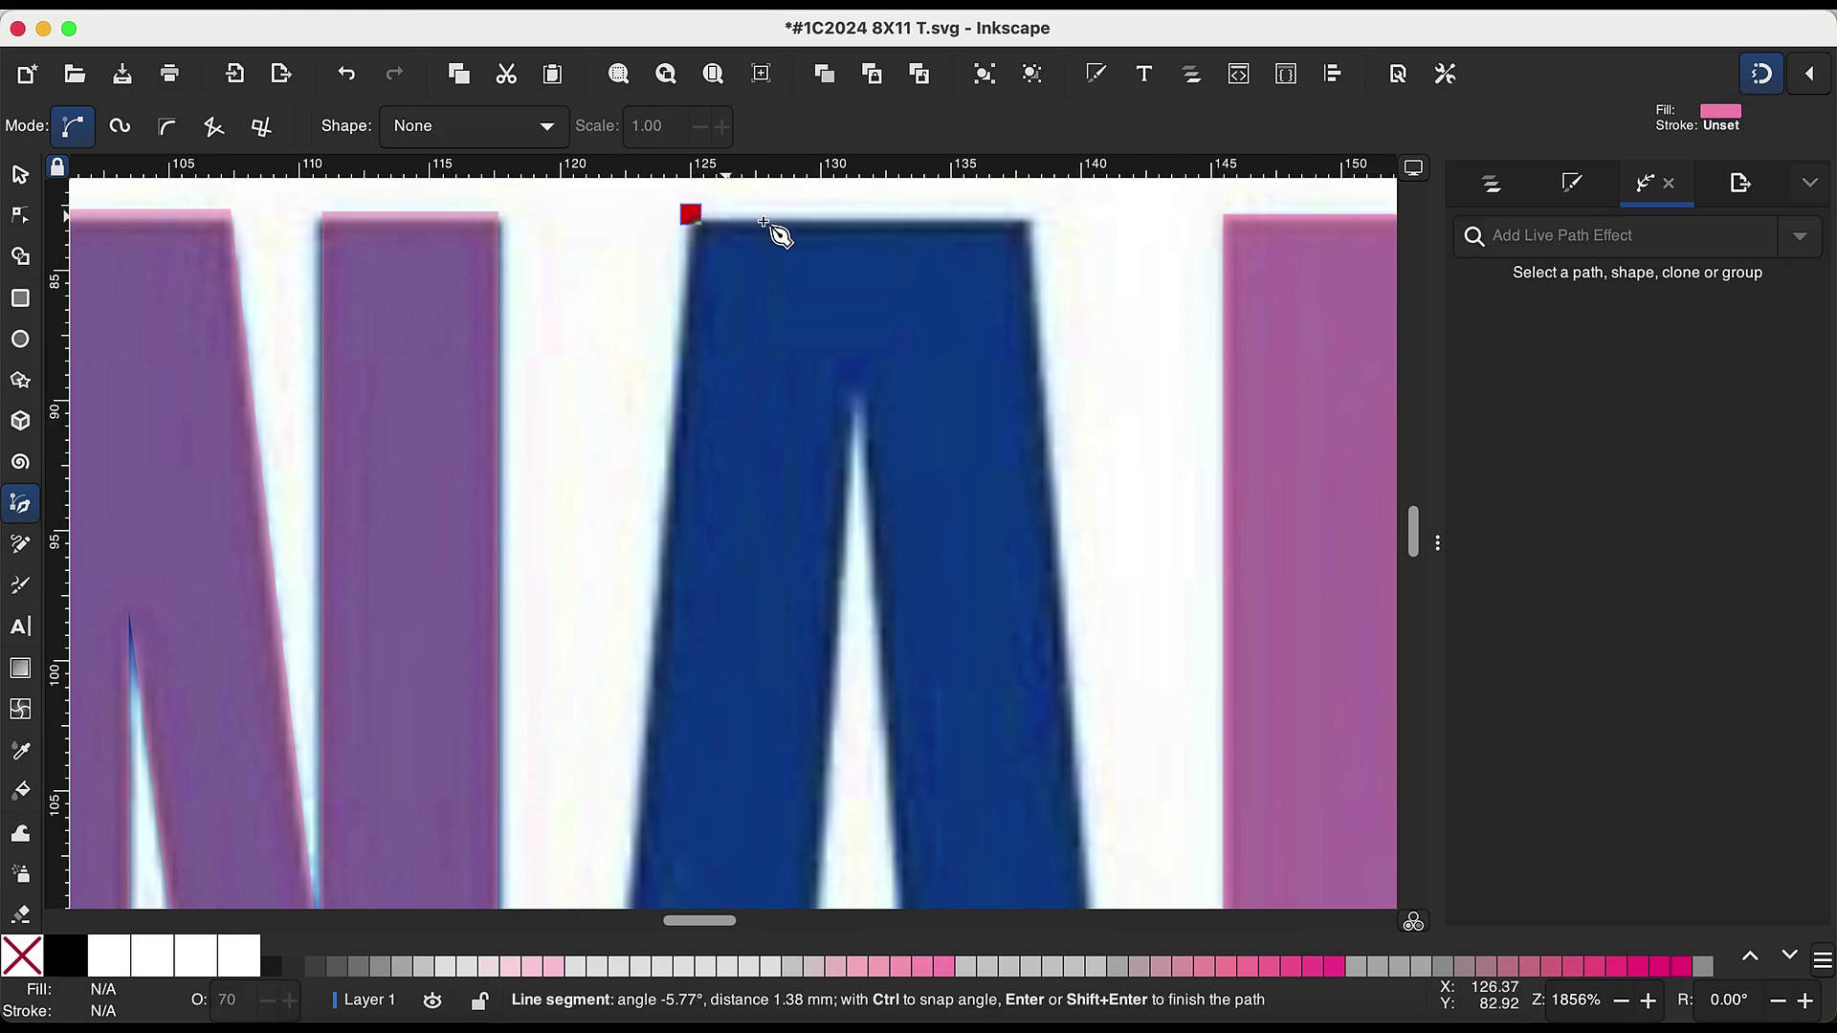
pyautogui.click(1025, 216)
pyautogui.scroll(-5, 1058, 582)
pyautogui.scroll(-5, 1115, 755)
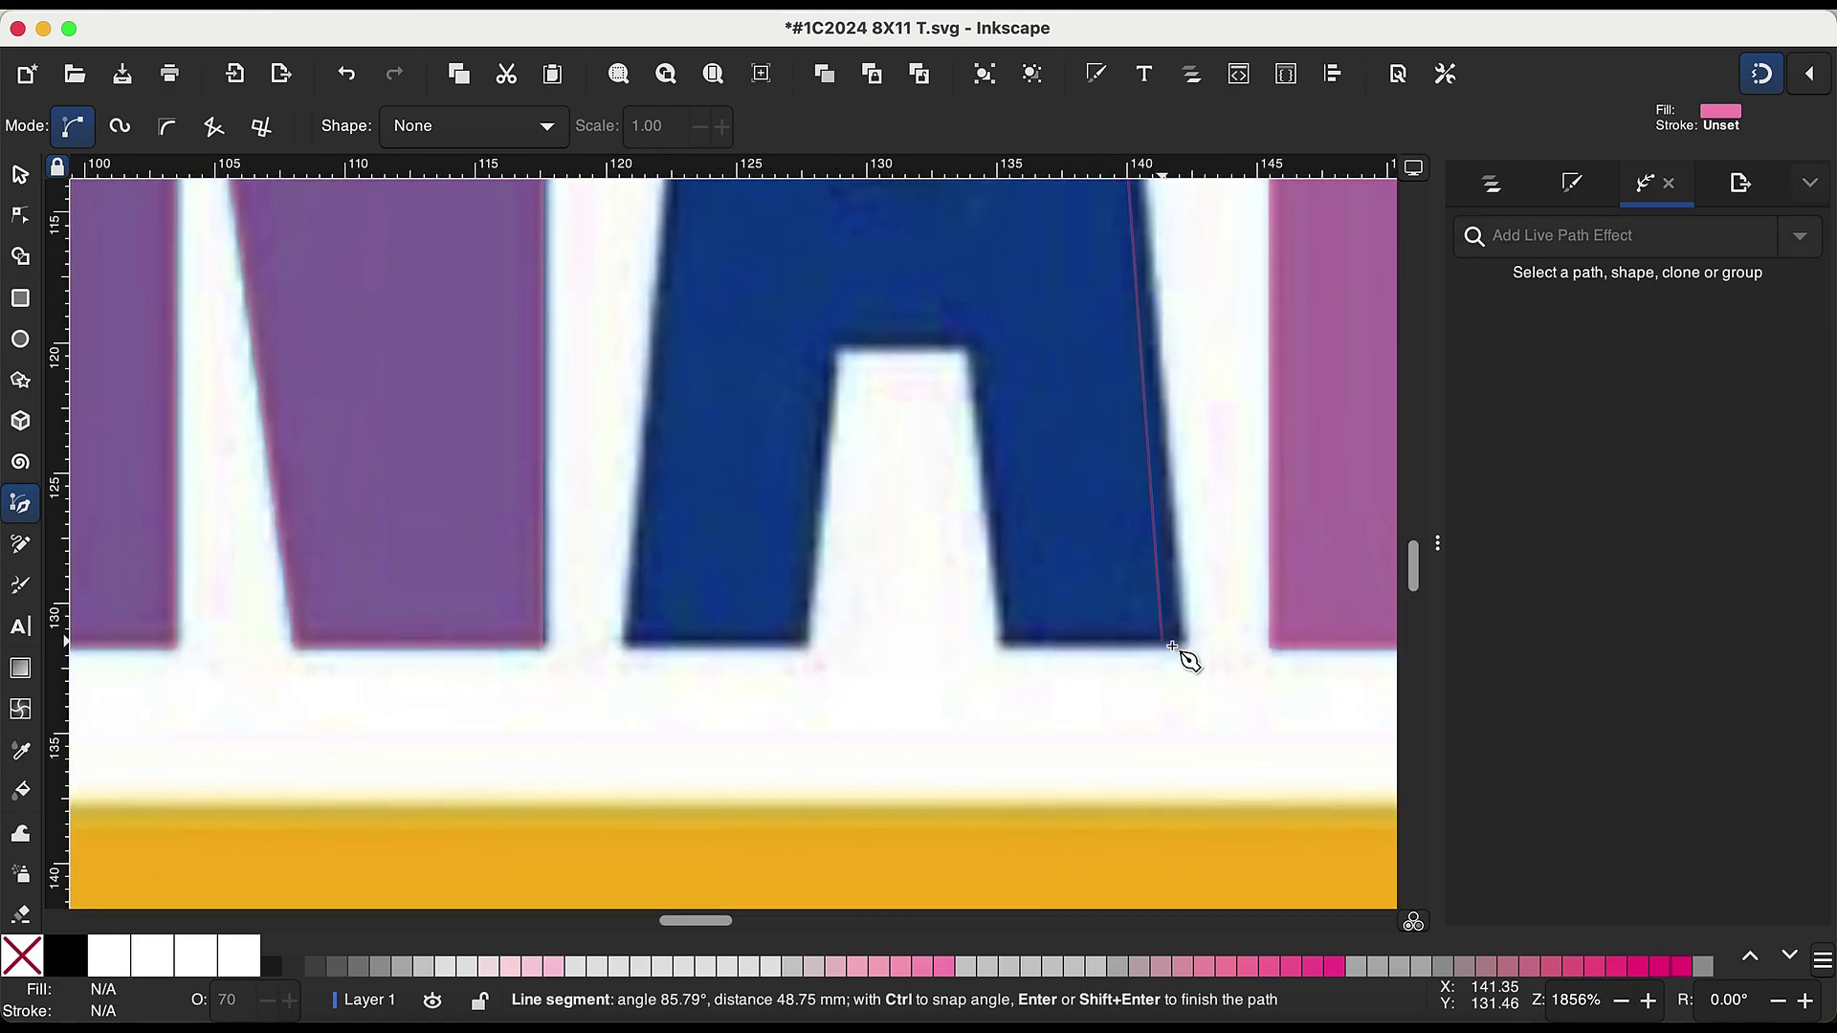
pyautogui.click(998, 648)
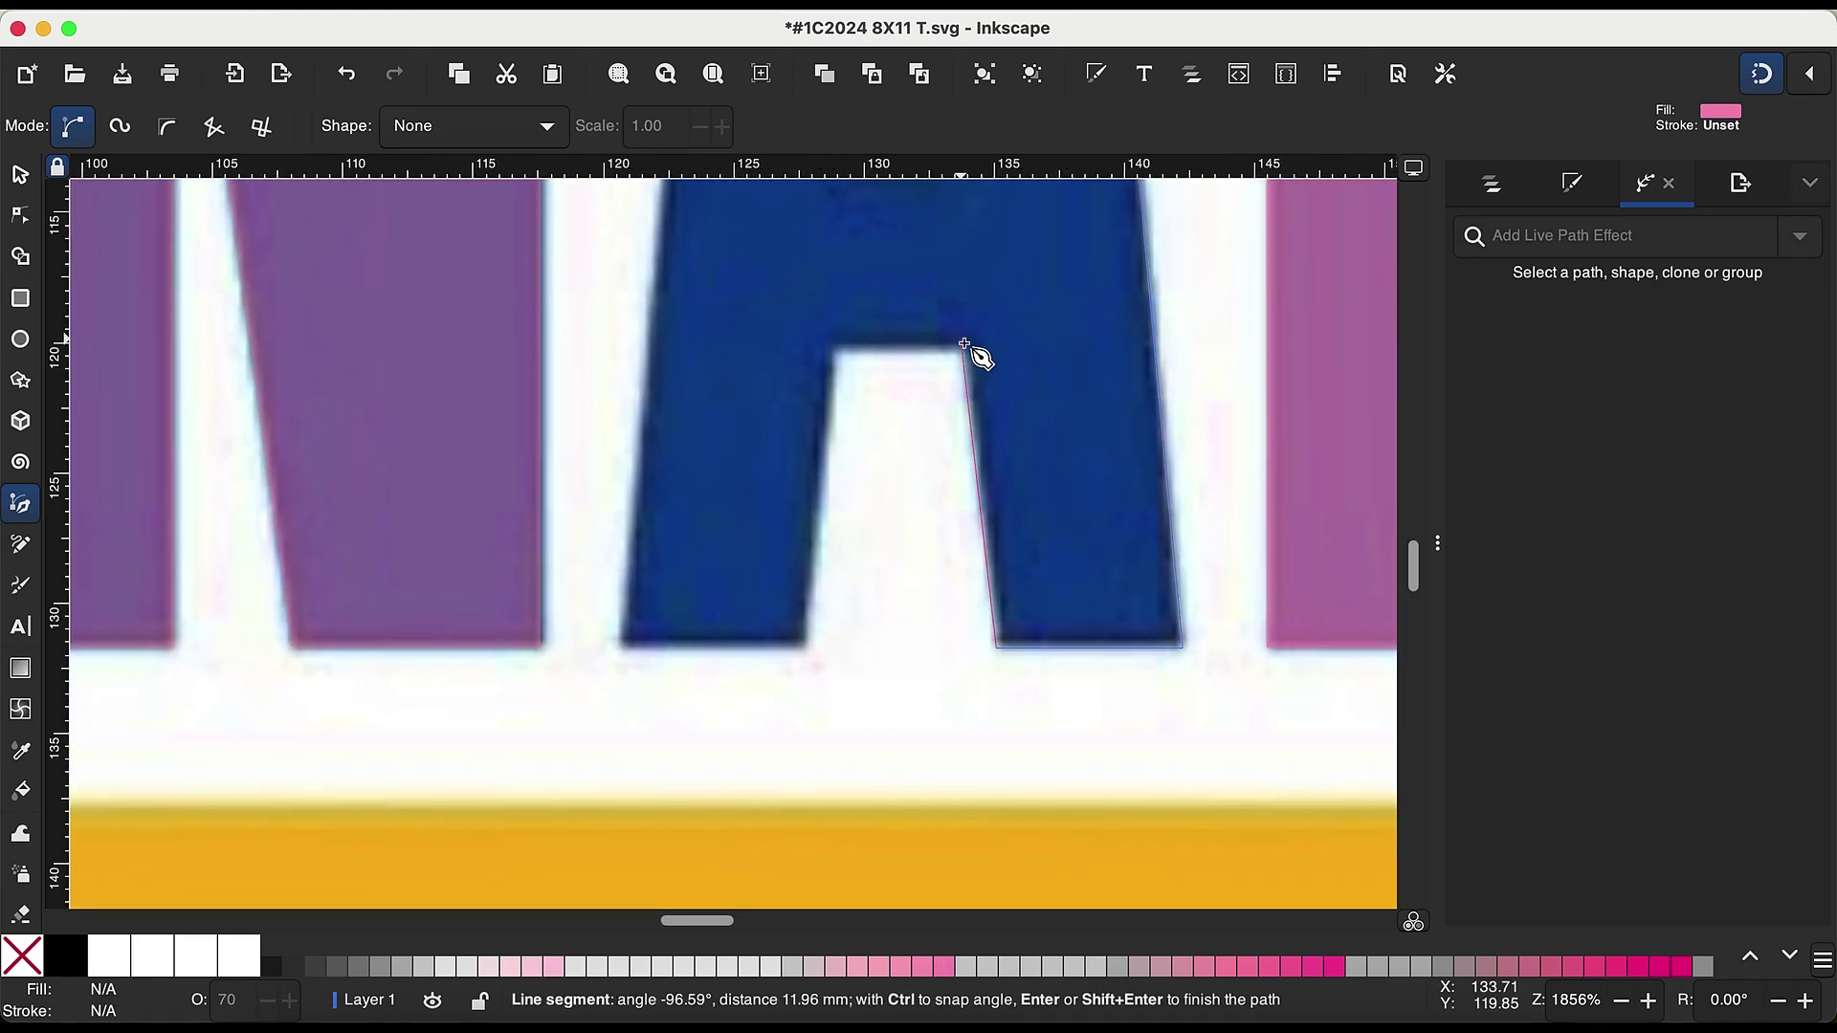
pyautogui.click(805, 647)
pyautogui.scroll(5, 650, 574)
pyautogui.scroll(5, 730, 459)
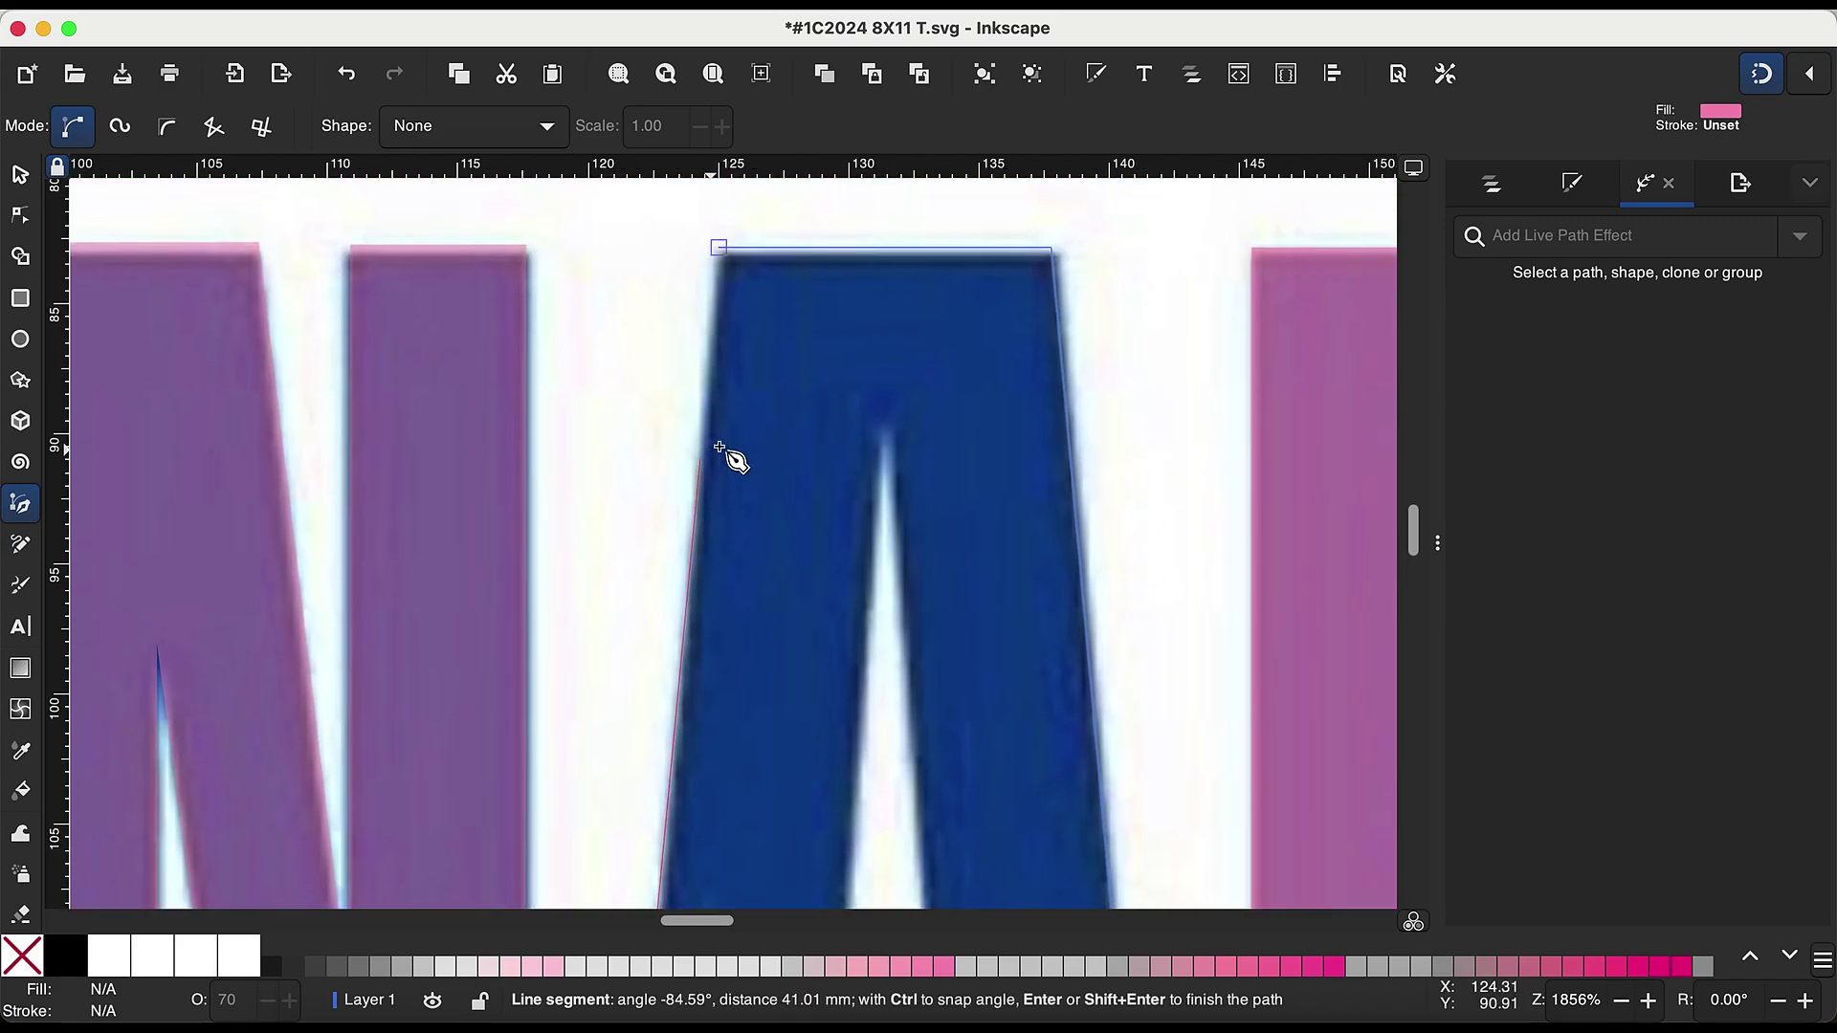
pyautogui.click(719, 250)
# Step: Set the traced A's opacity to 70%
pyautogui.hotkey('ctrl', 'shift', 'l')
pyautogui.click(1741, 364)
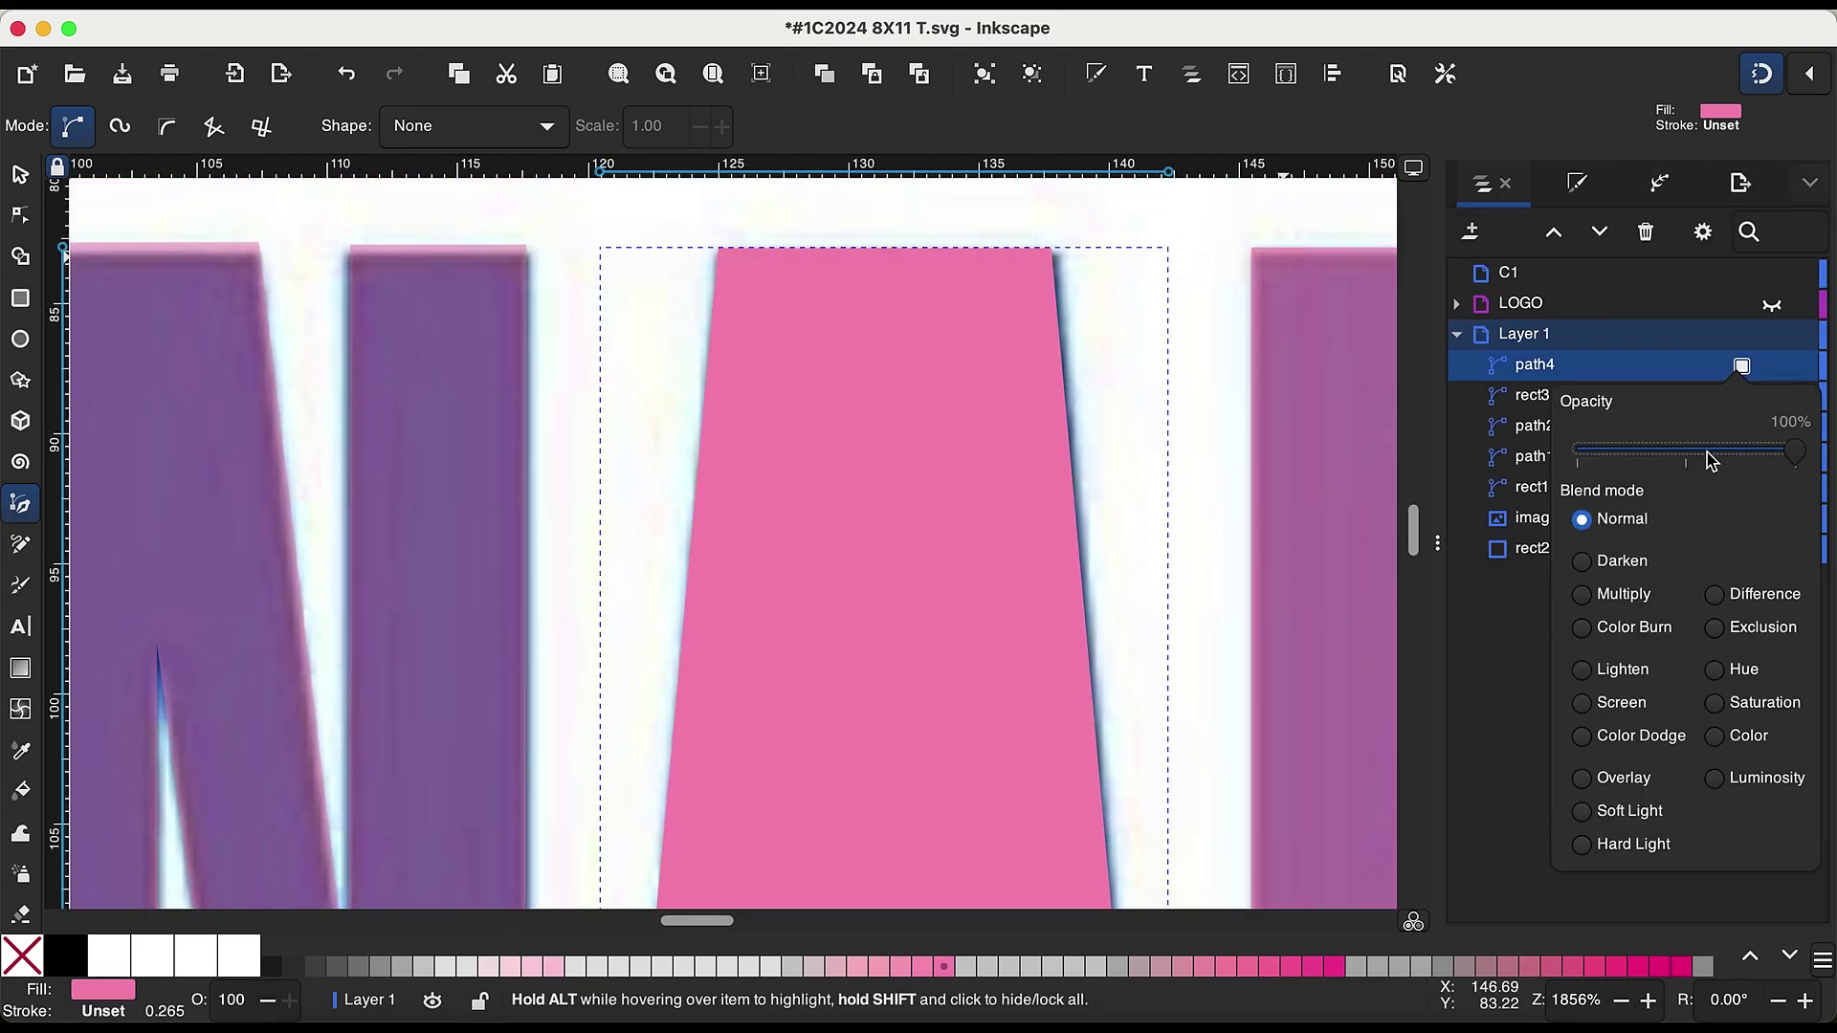
pyautogui.moveTo(1797, 450); pyautogui.dragTo(1728, 449)
pyautogui.click(899, 478)
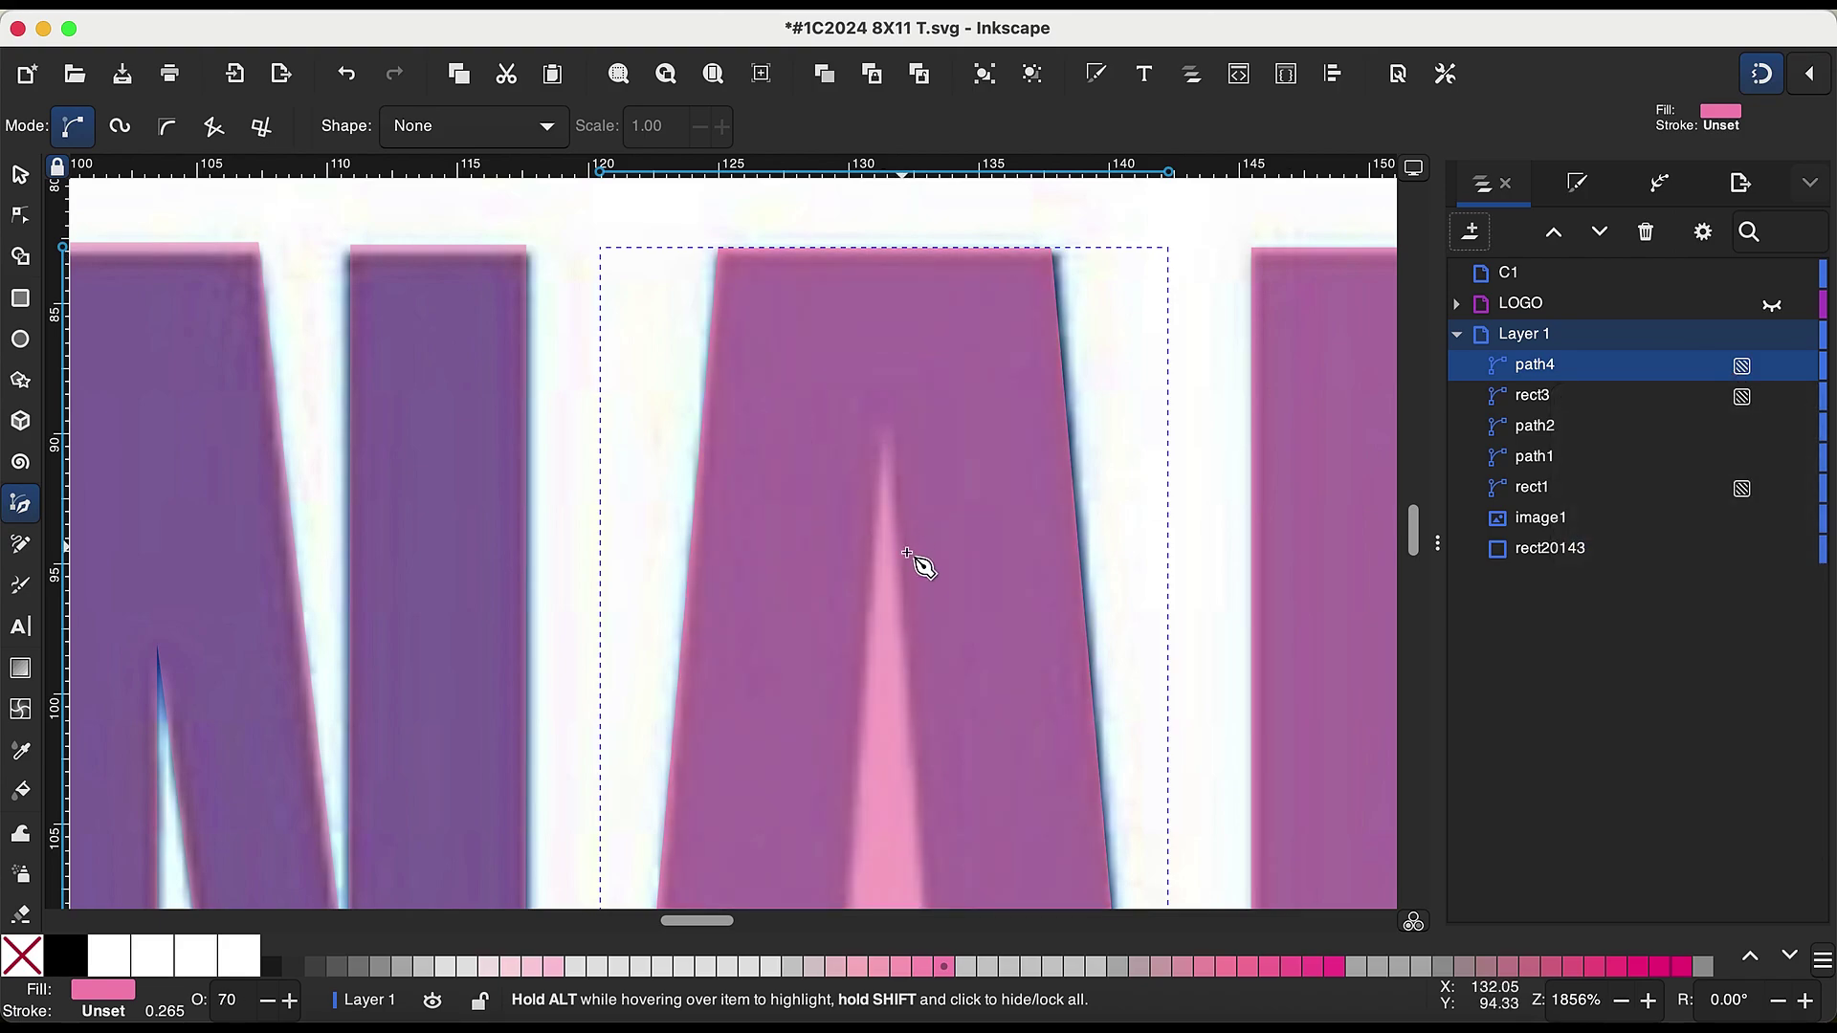
# Step: Trace the A's triangular inner opening and cut it out of the A shape
pyautogui.scroll(-8, 918, 562)
pyautogui.scroll(3, 964, 787)
pyautogui.click(944, 491)
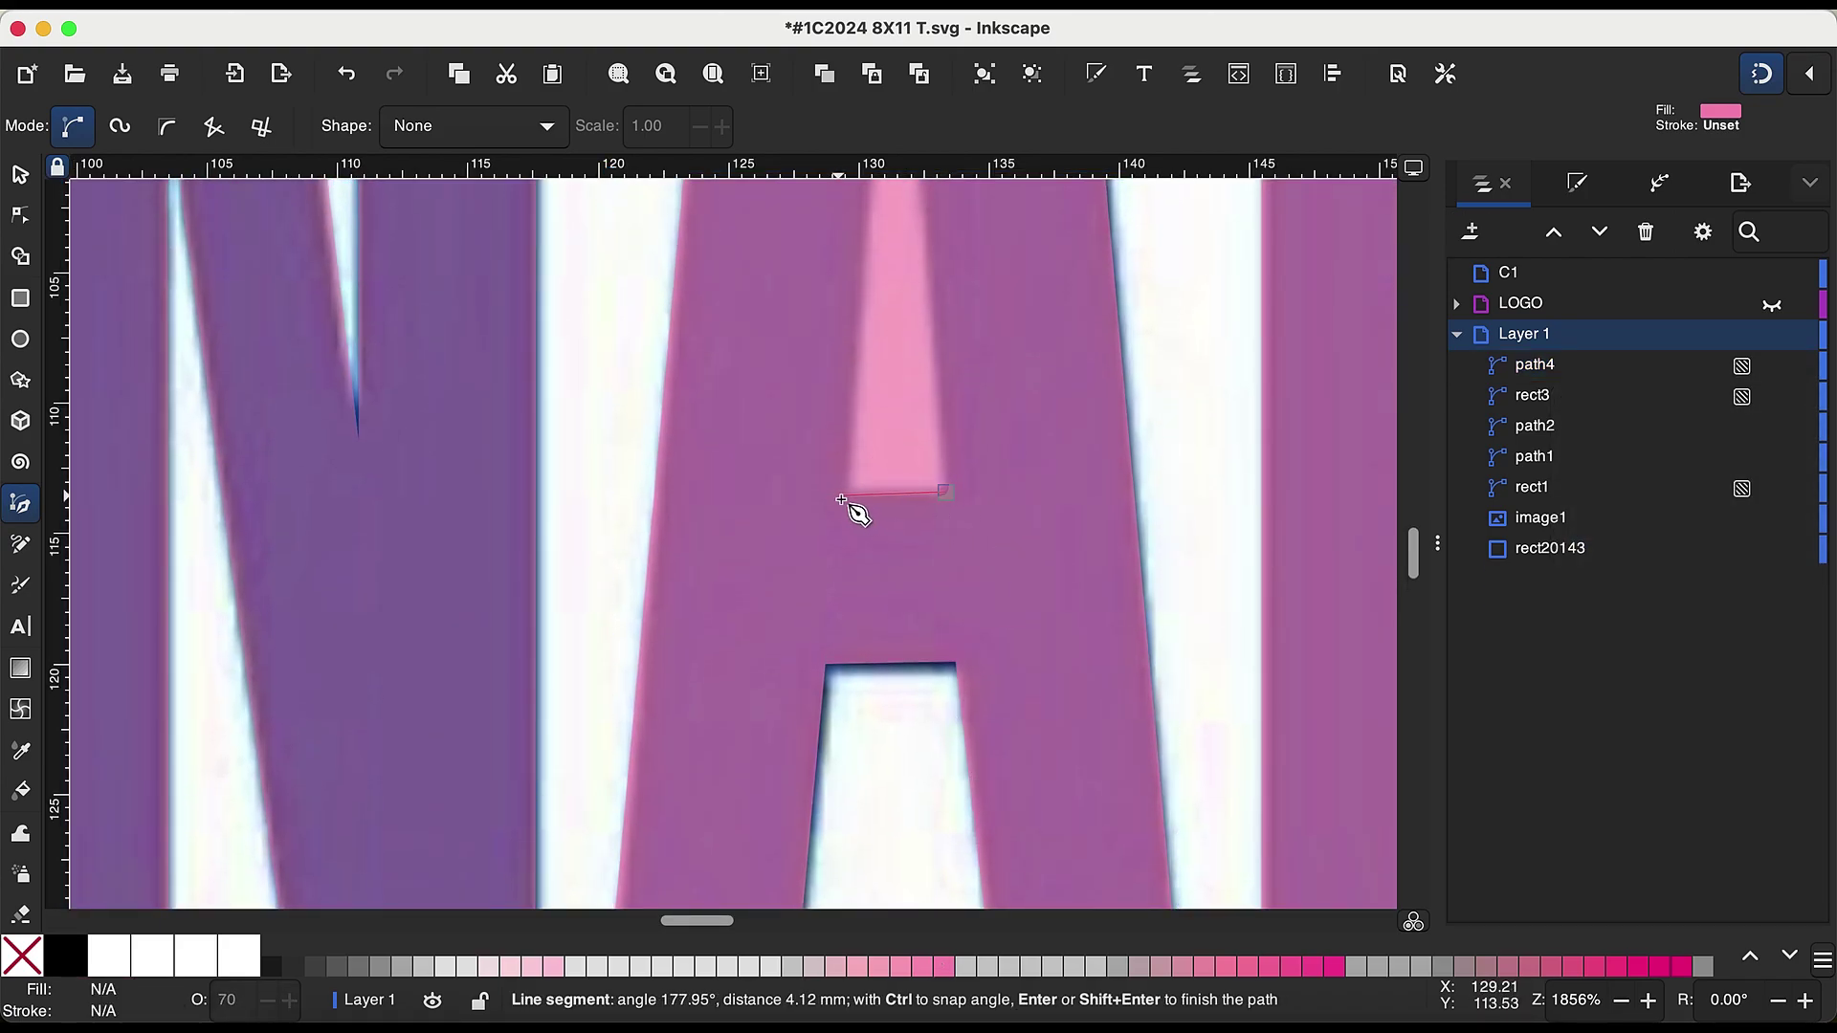
pyautogui.click(841, 500)
pyautogui.scroll(3, 861, 392)
pyautogui.scroll(2, 794, 383)
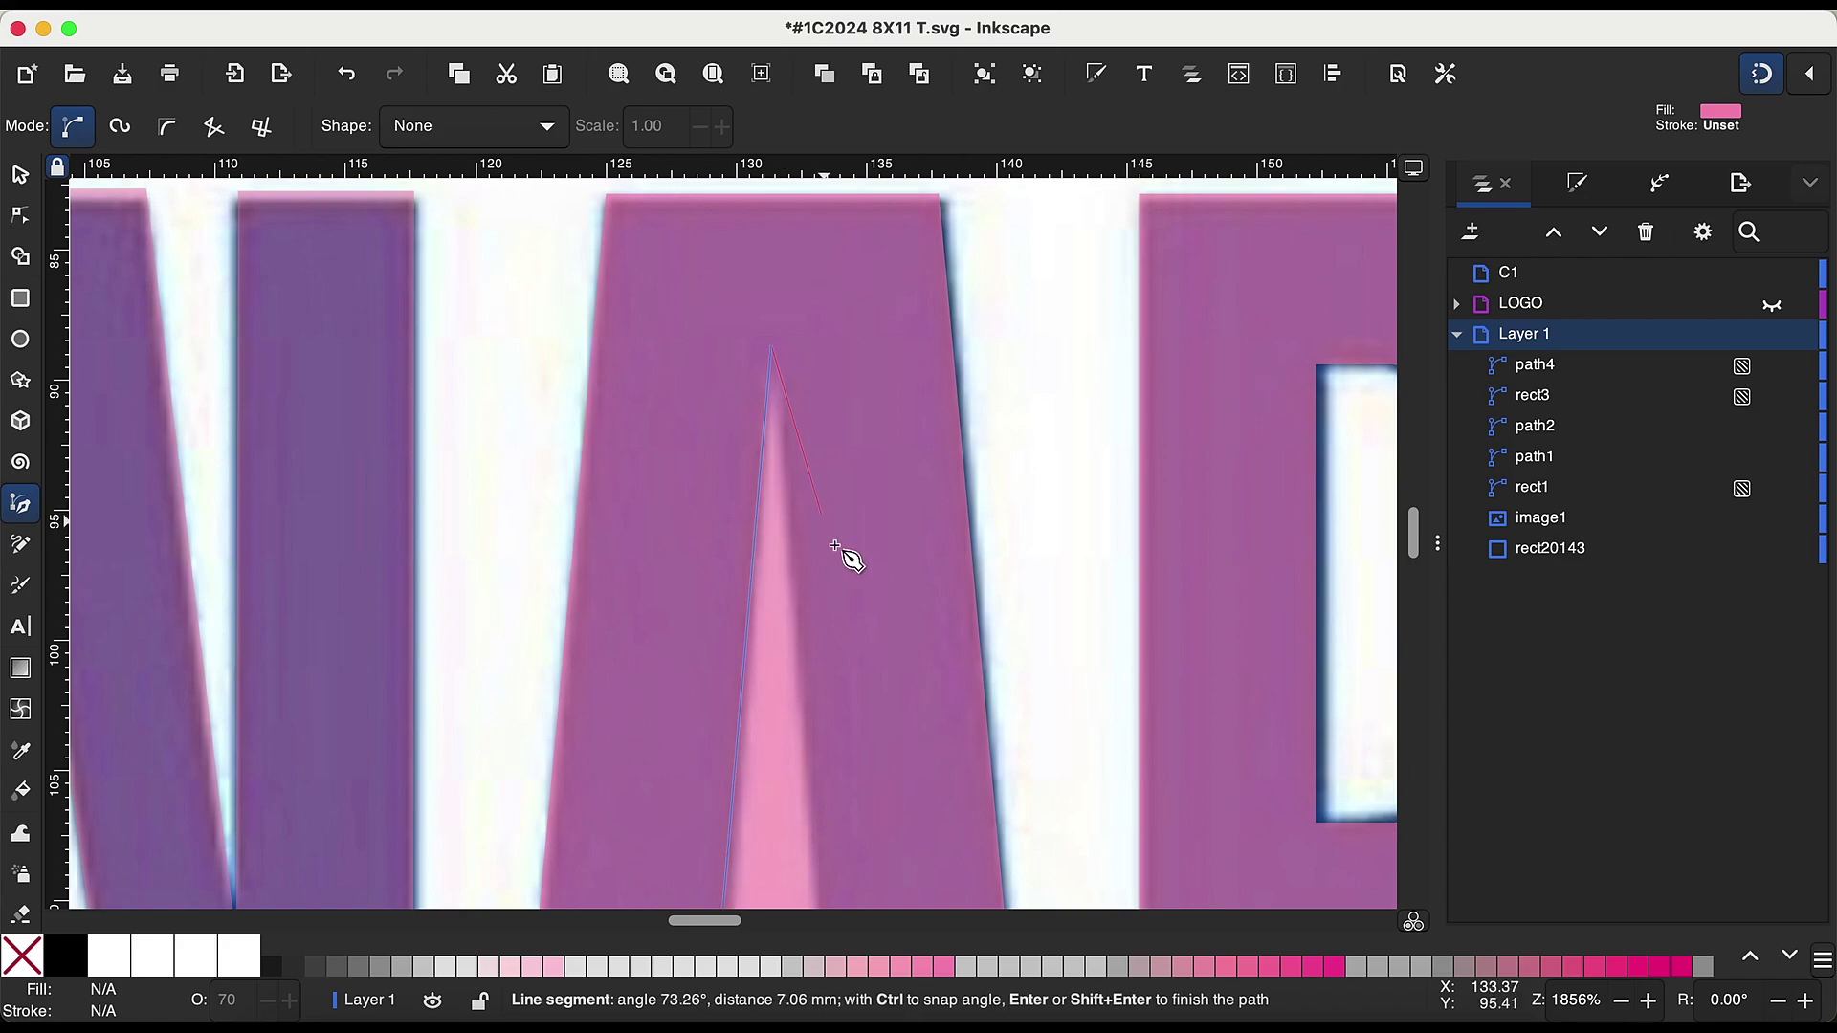
pyautogui.scroll(-3, 828, 670)
pyautogui.click(816, 750)
pyautogui.press('z')
pyautogui.click(902, 613)
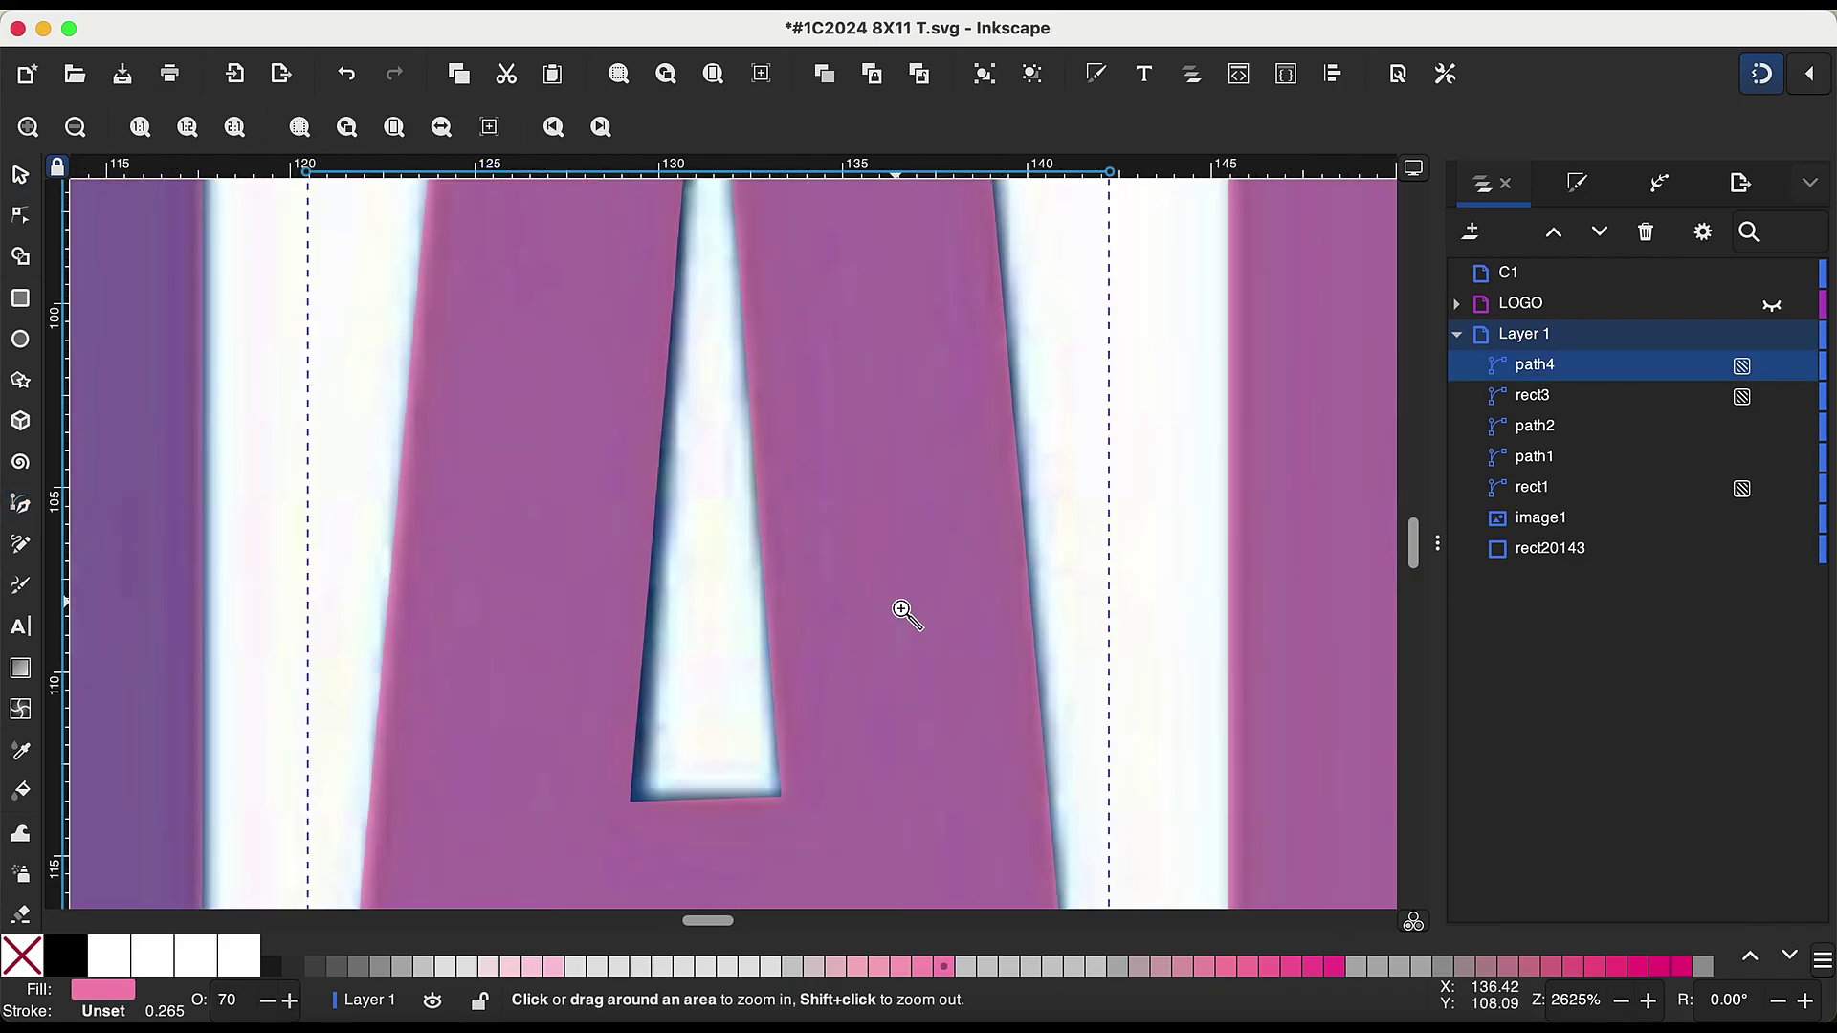
# Step: Duplicate the traced A and place the copy over the second A
pyautogui.press('s')
pyautogui.hotkey('ctrl', 'd')
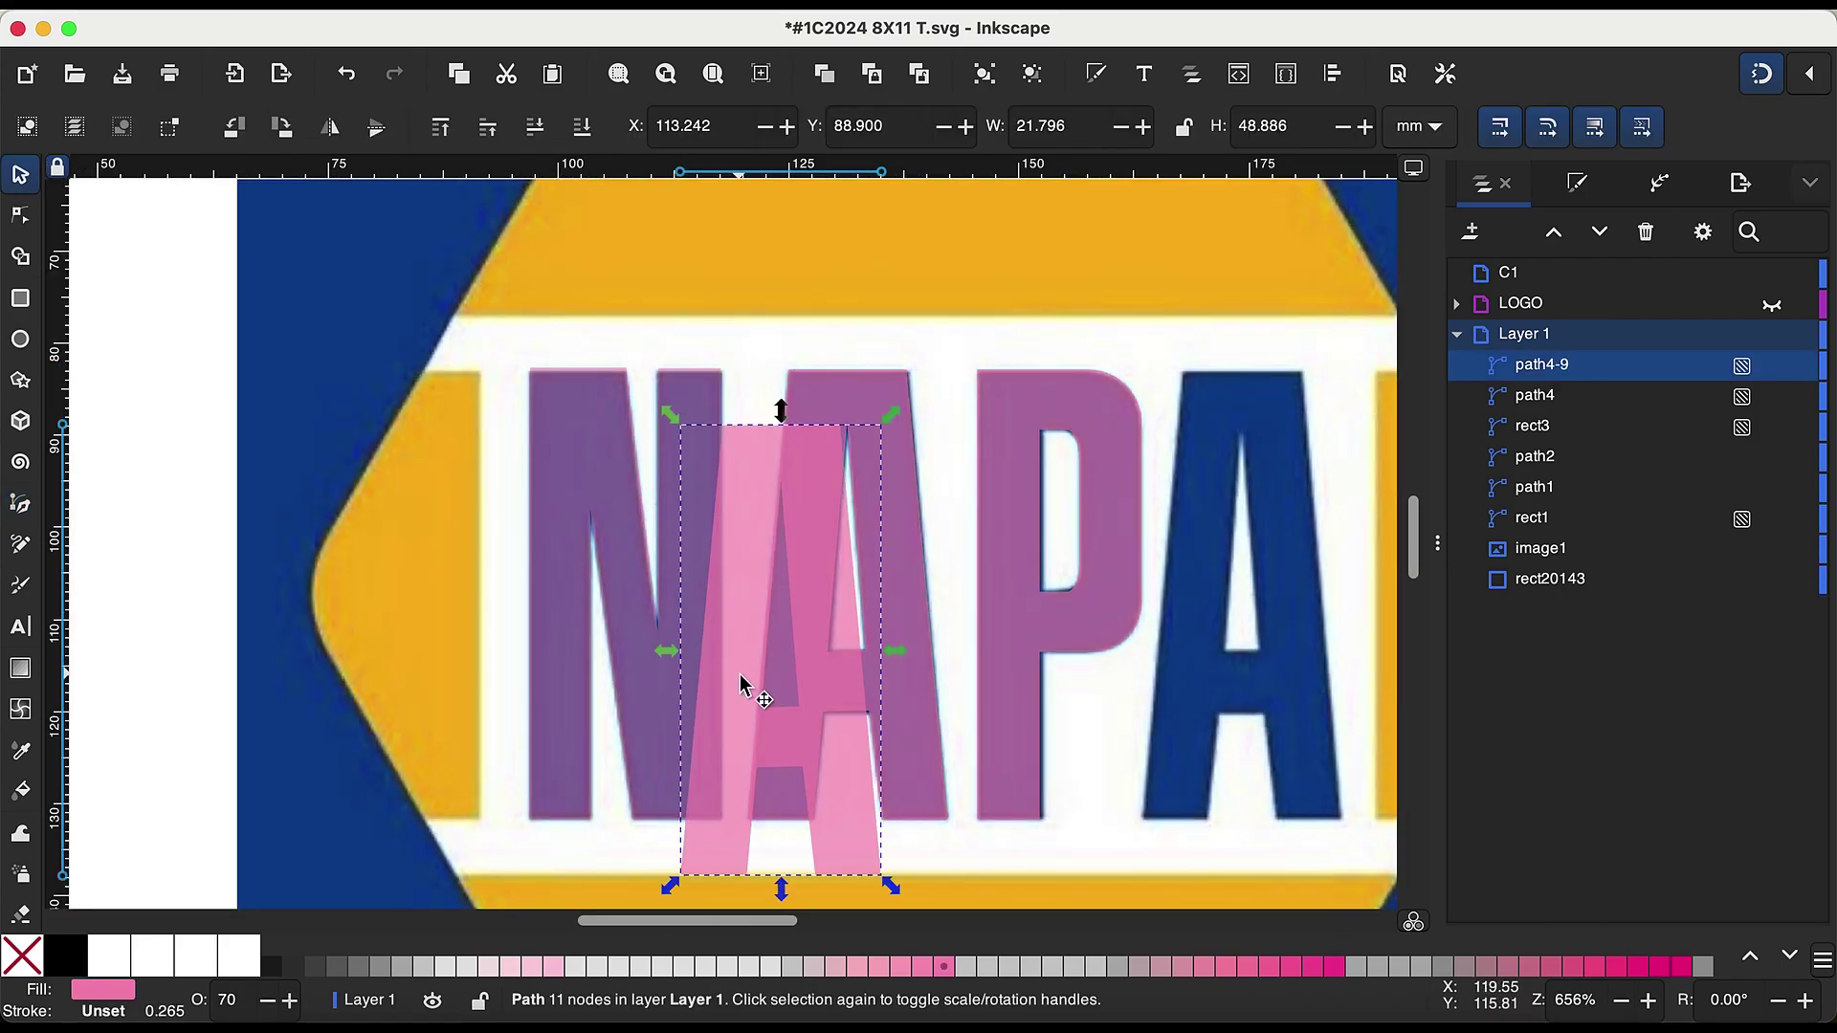
pyautogui.moveTo(784, 665); pyautogui.dragTo(1182, 660)
# Step: Zoom out to the whole badge and start a Pen path at the yellow badge's top edge
pyautogui.hscroll(-1, 977, 717)
pyautogui.click(904, 861)
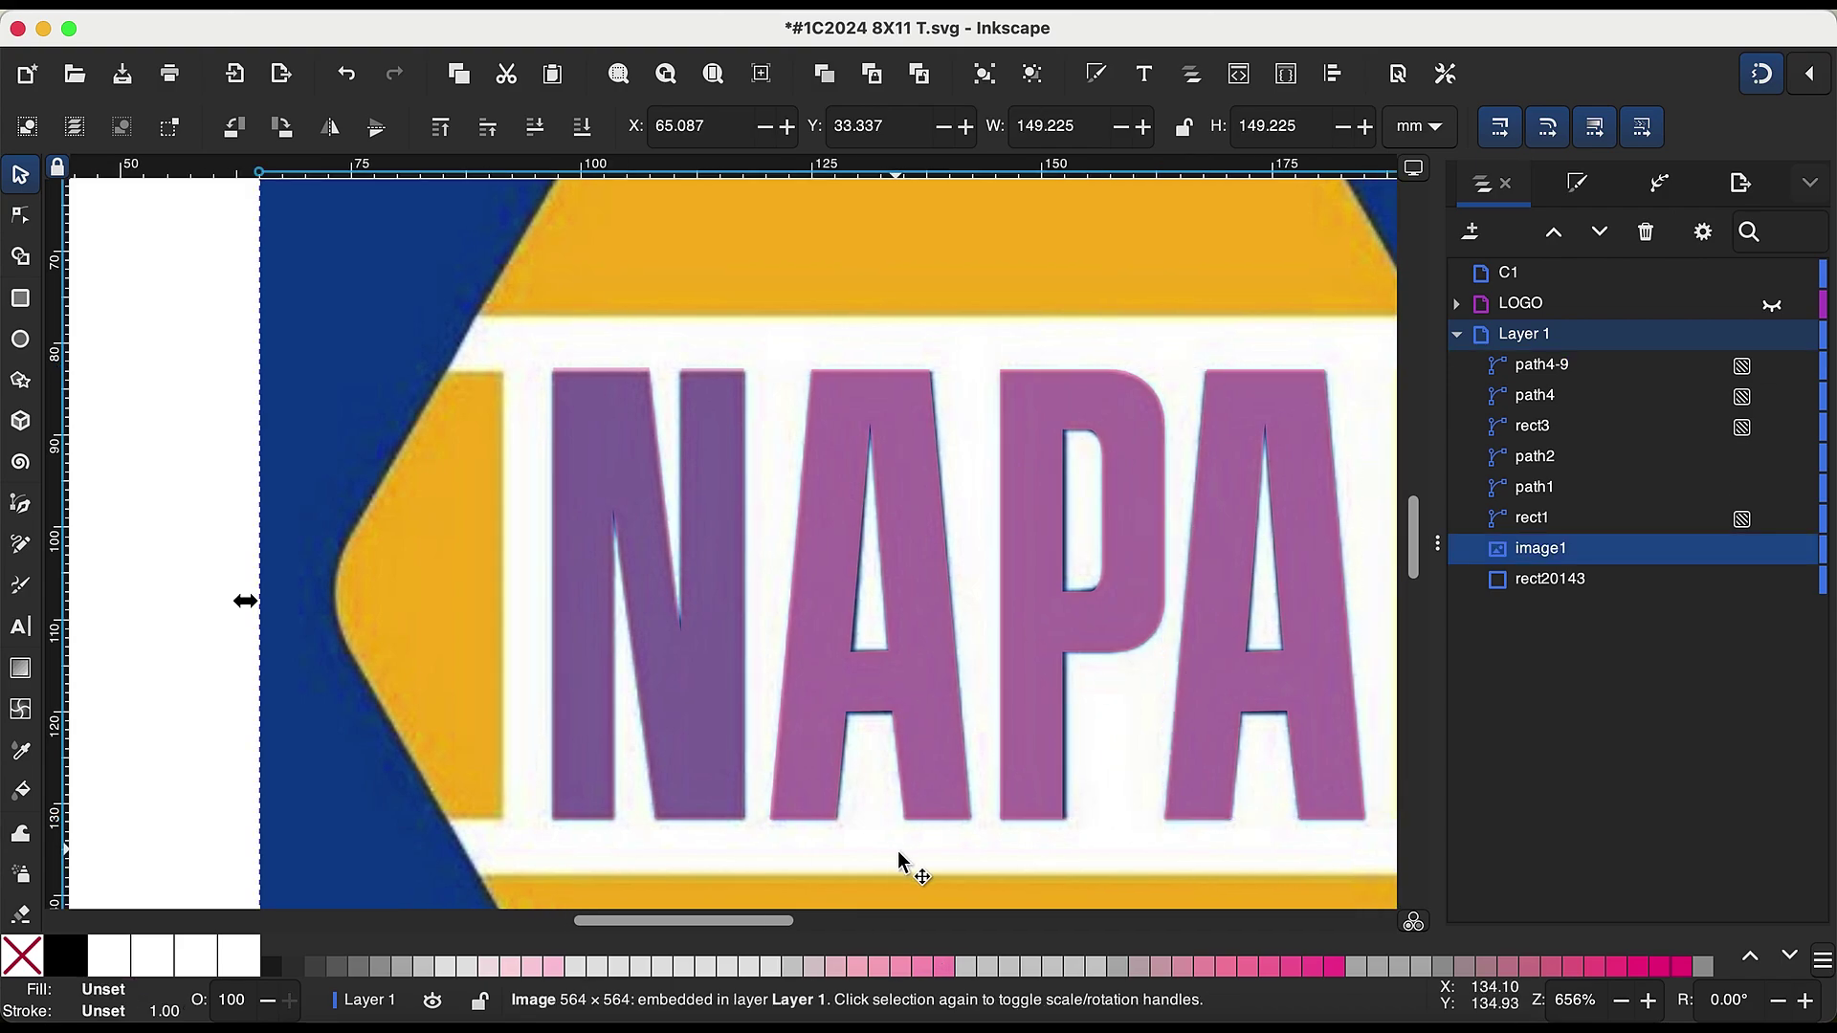
pyautogui.press('z')
pyautogui.keyDown('shift'); pyautogui.click(902, 861); pyautogui.keyUp('shift')
pyautogui.click(896, 347)
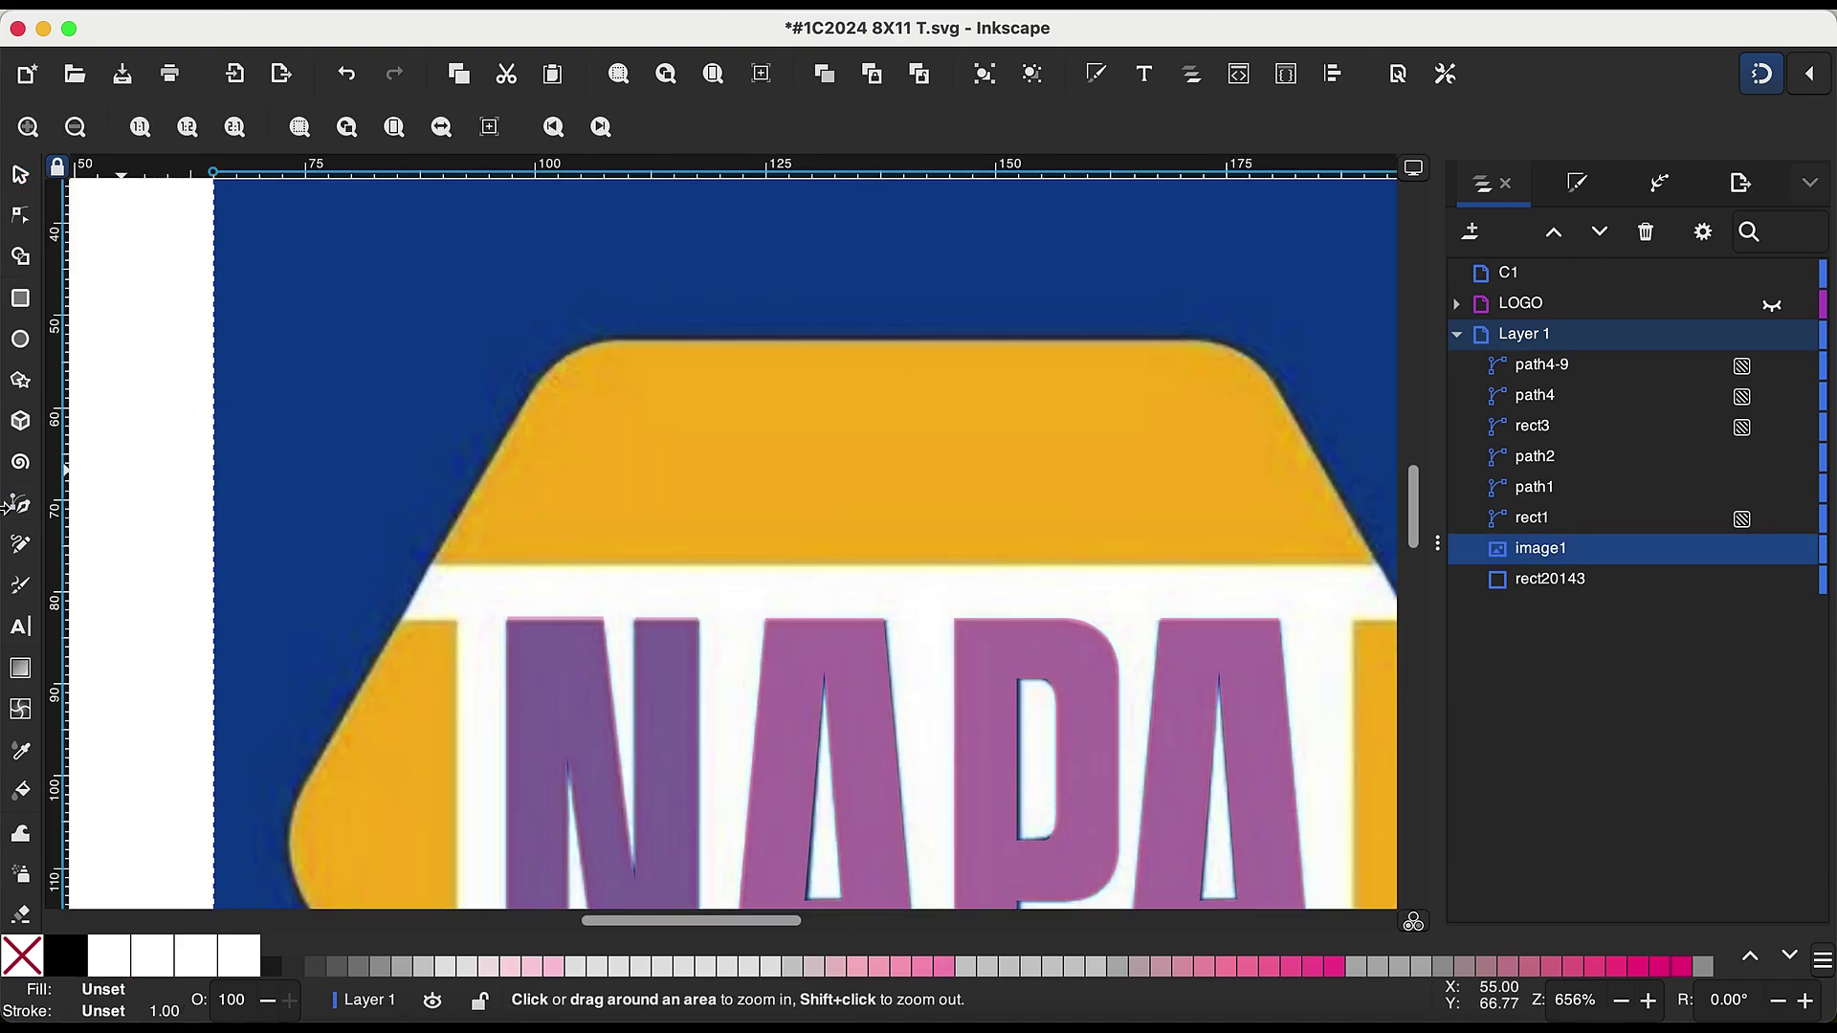
pyautogui.press('b')
pyautogui.click(923, 339)
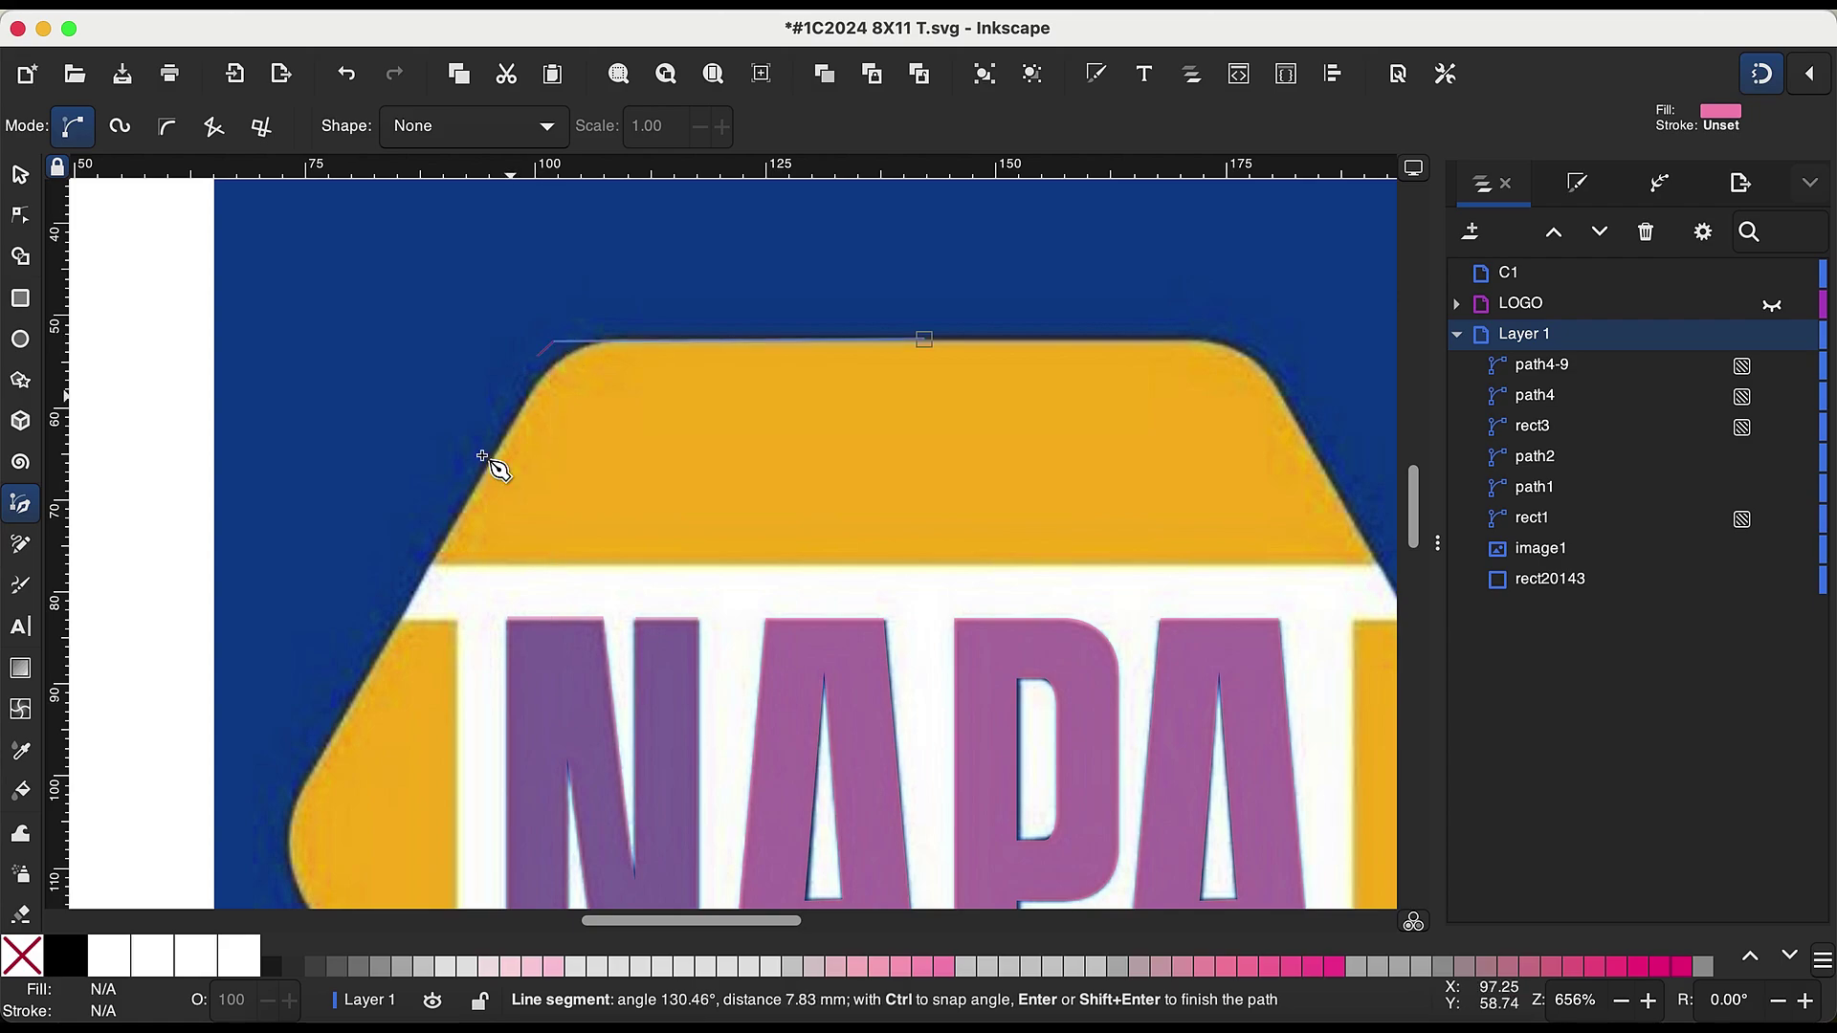
# Step: Trace the left half of the yellow badge as a closed five-node path
pyautogui.click(261, 863)
pyautogui.scroll(-6, 277, 870)
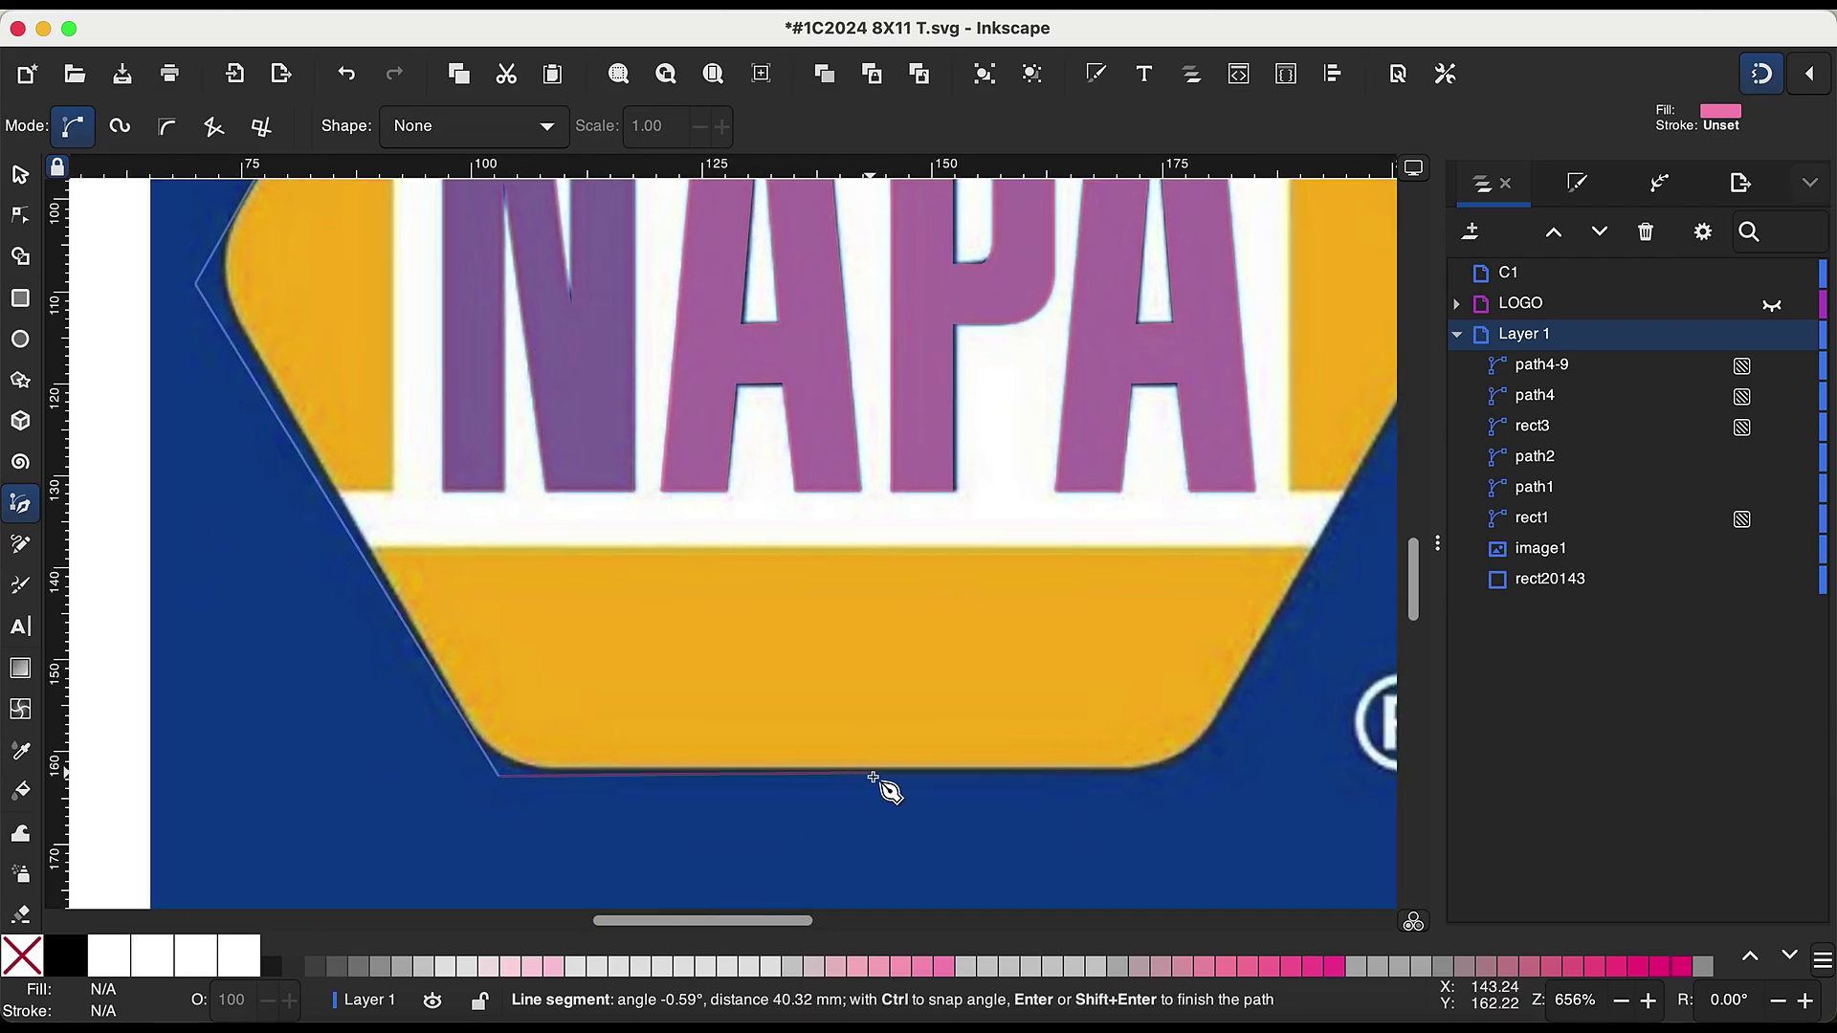
pyautogui.click(879, 777)
pyautogui.scroll(5, 881, 779)
pyautogui.scroll(6, 904, 803)
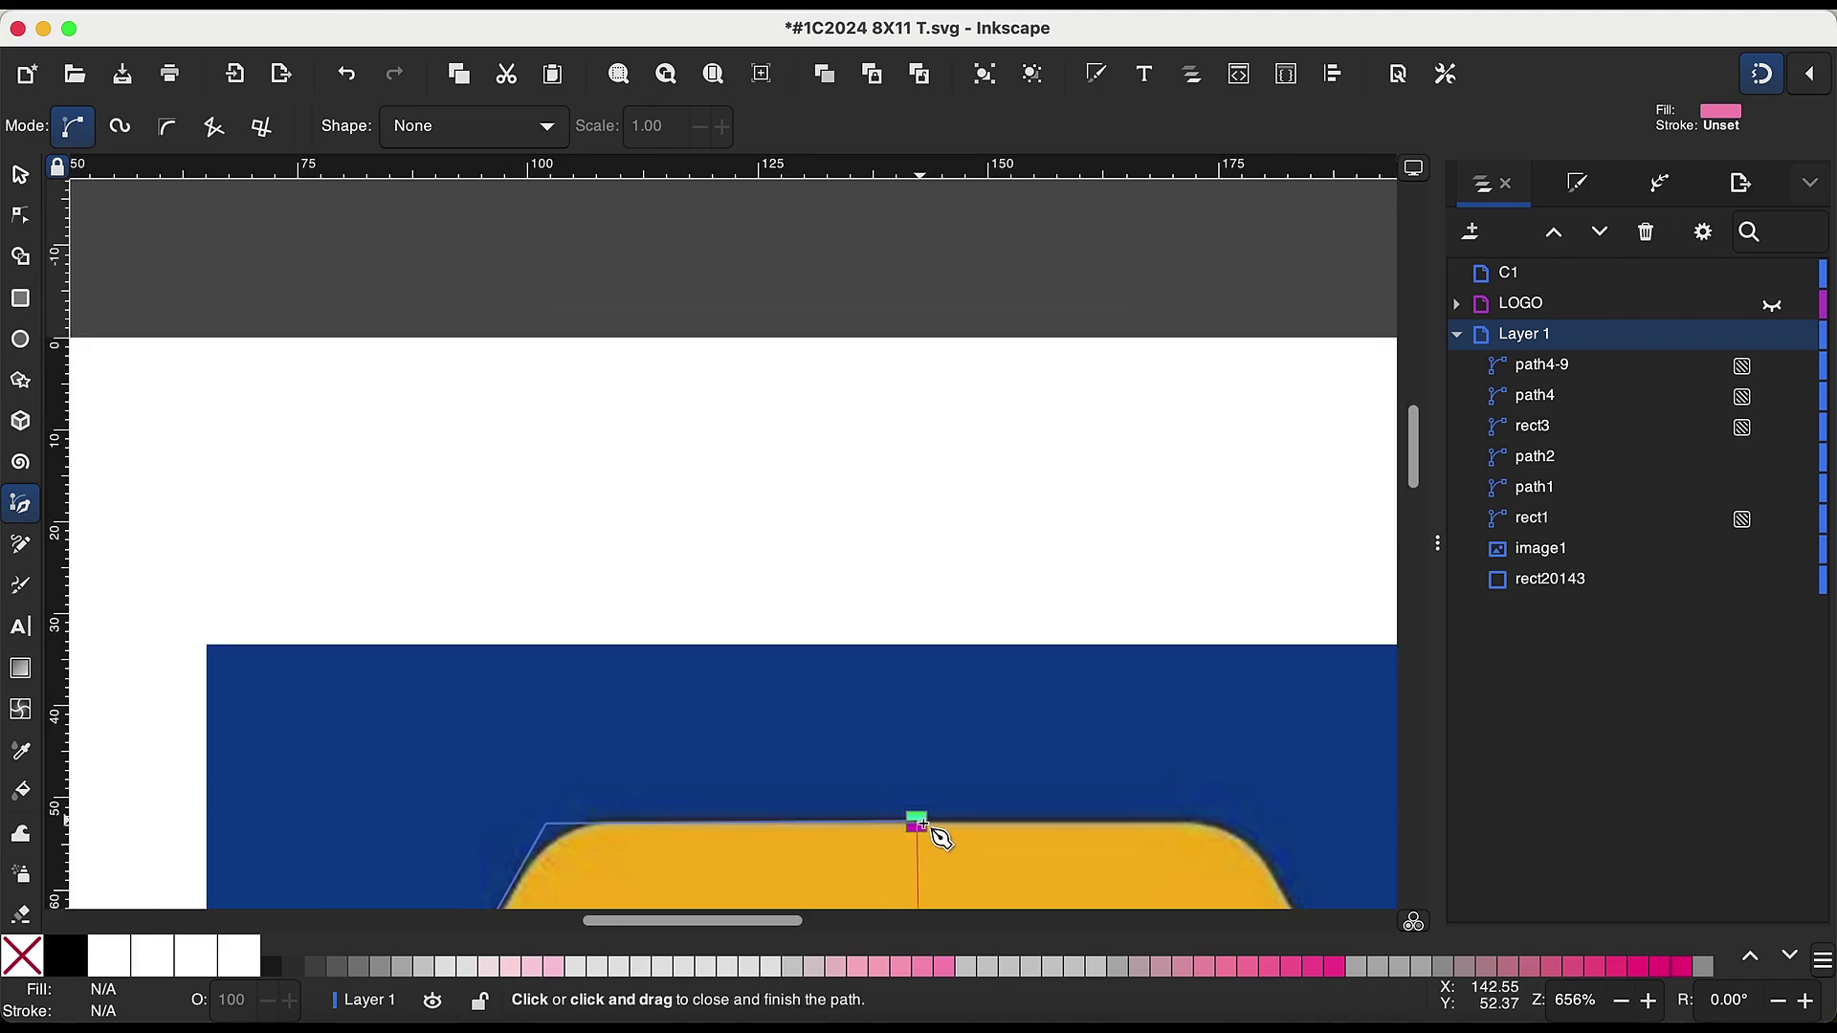
pyautogui.click(934, 831)
# Step: Set the badge shape to 50% opacity and fill it with a dark swatch
pyautogui.click(1742, 365)
pyautogui.click(1736, 457)
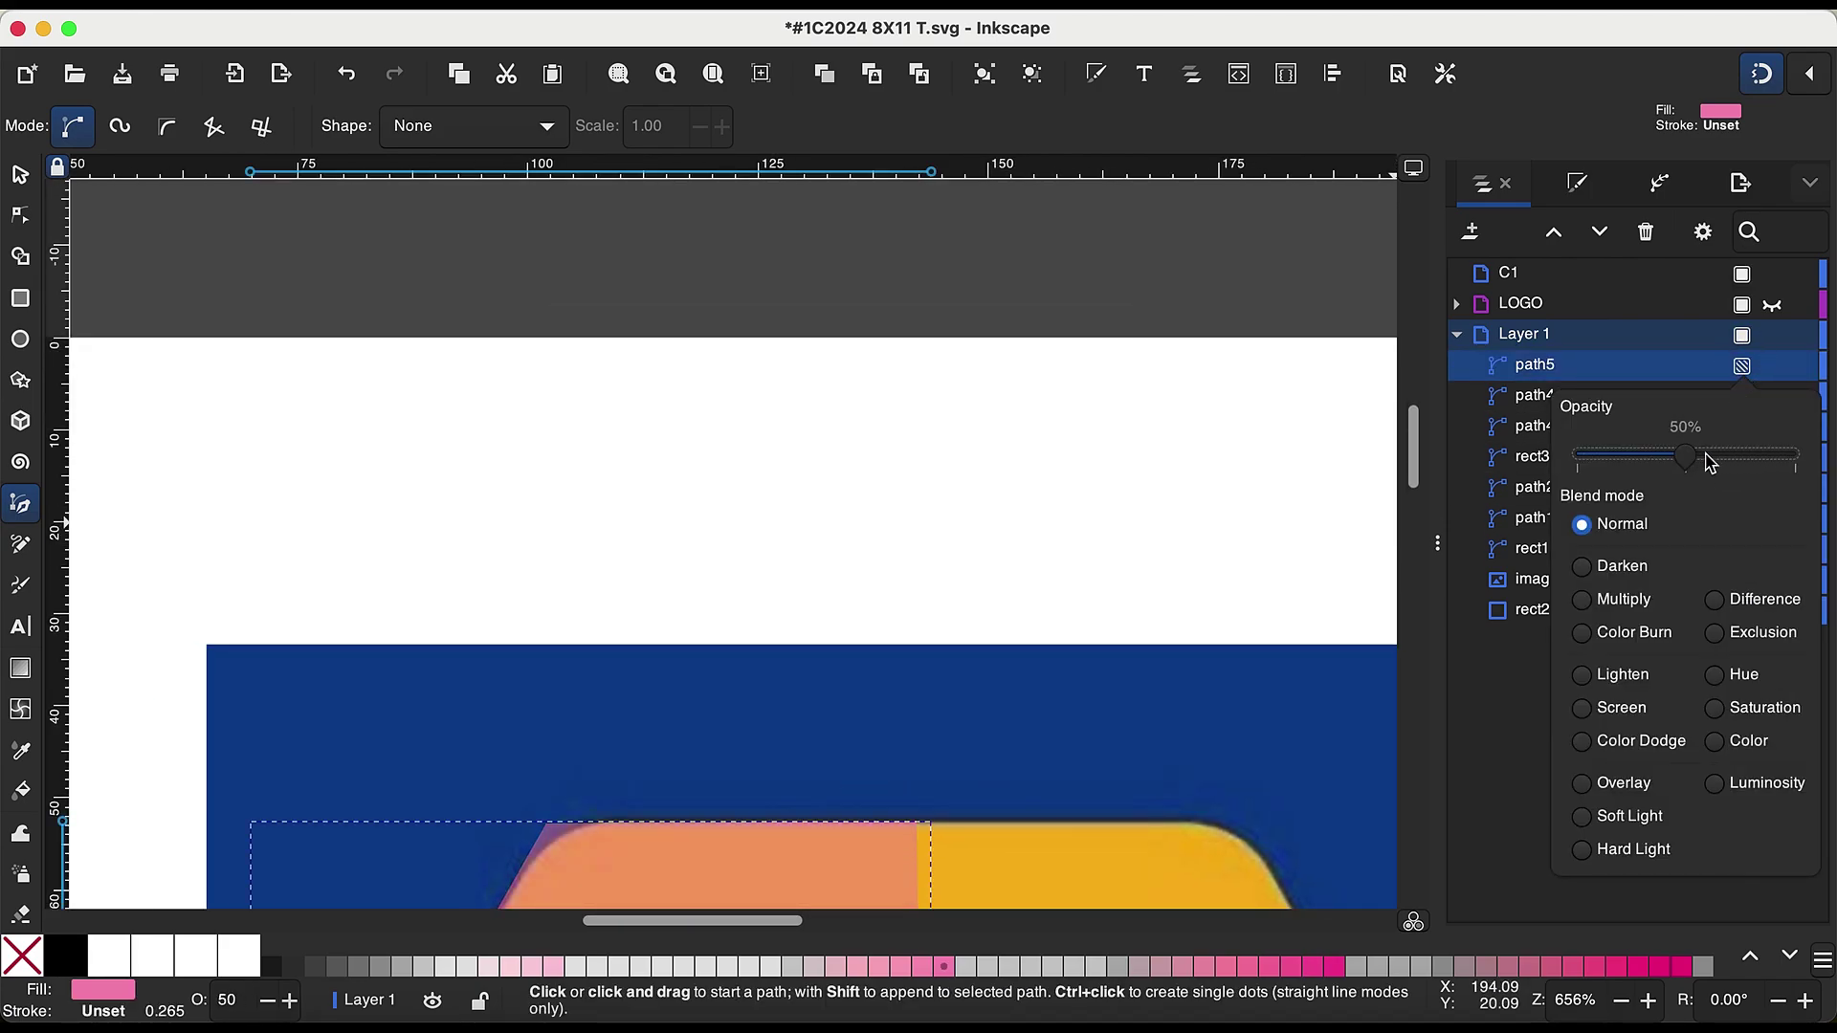
pyautogui.click(1761, 968)
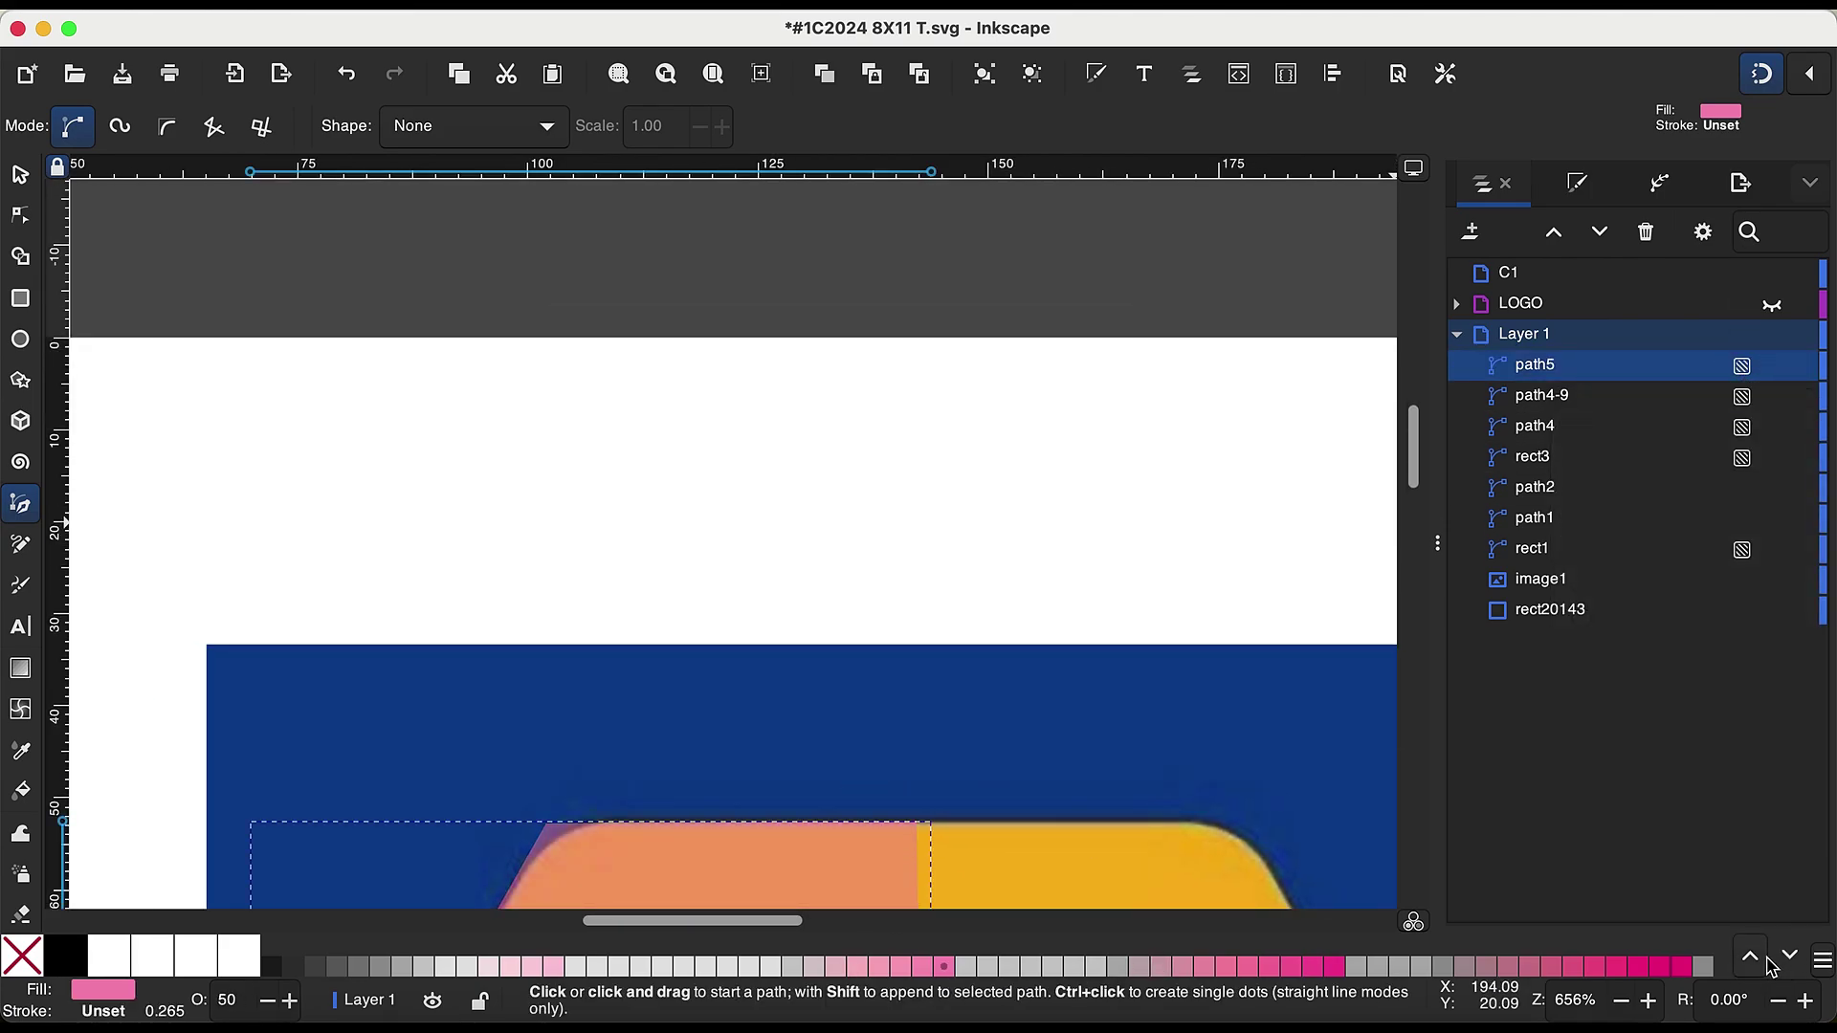
pyautogui.click(1788, 955)
pyautogui.click(1709, 968)
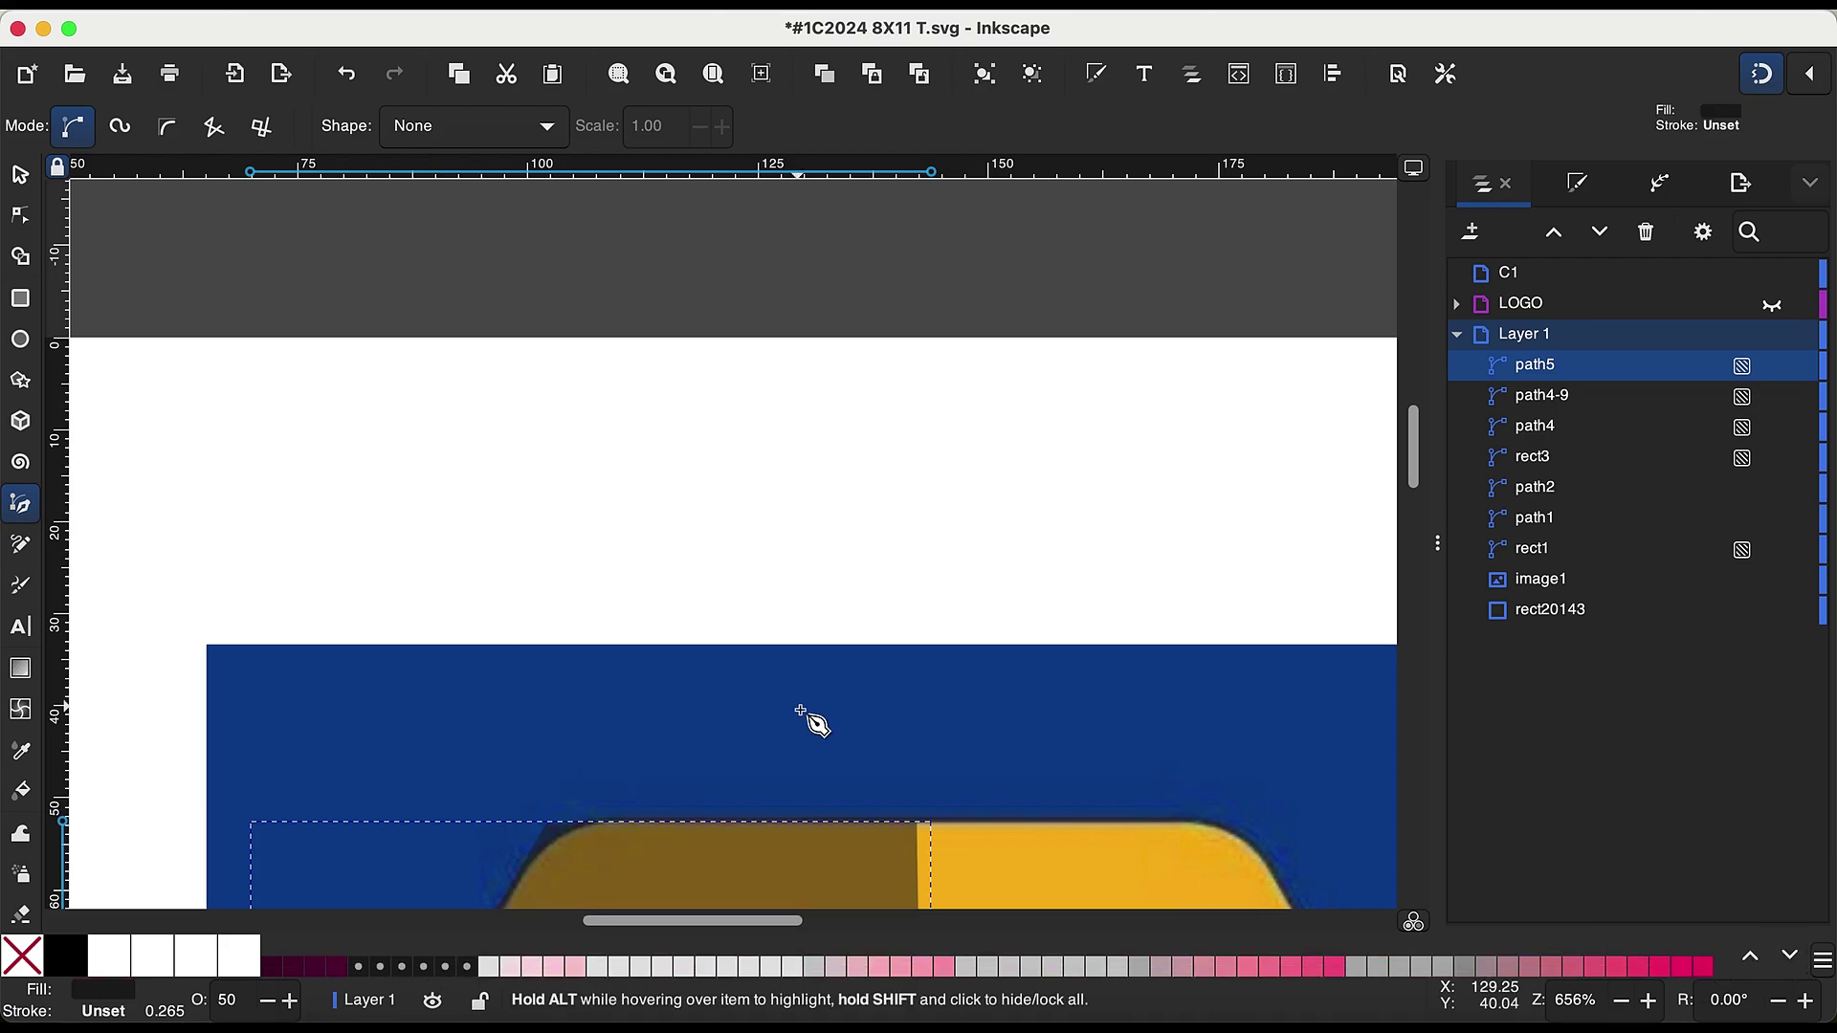
pyautogui.scroll(-10, 813, 722)
# Step: Select the four corner nodes of the left-half badge shape path5
pyautogui.press('n')
pyautogui.moveTo(270, 732); pyautogui.dragTo(283, 718)
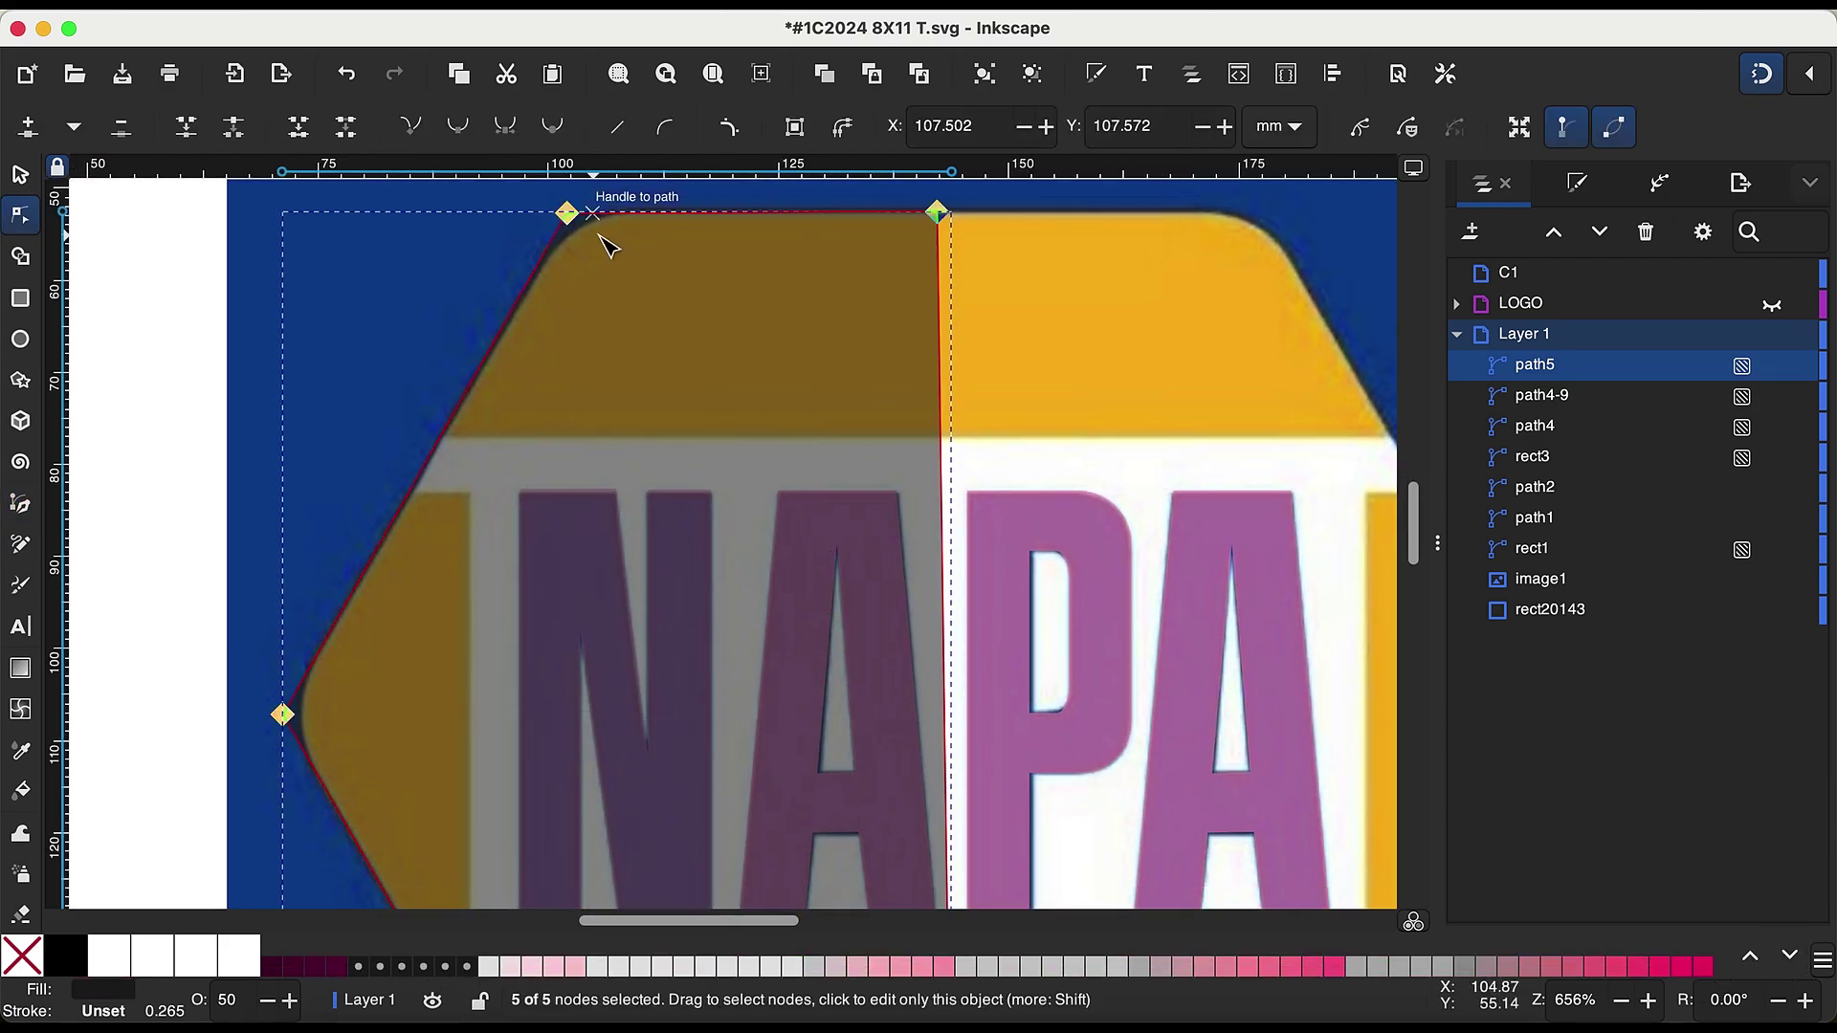
pyautogui.click(568, 213)
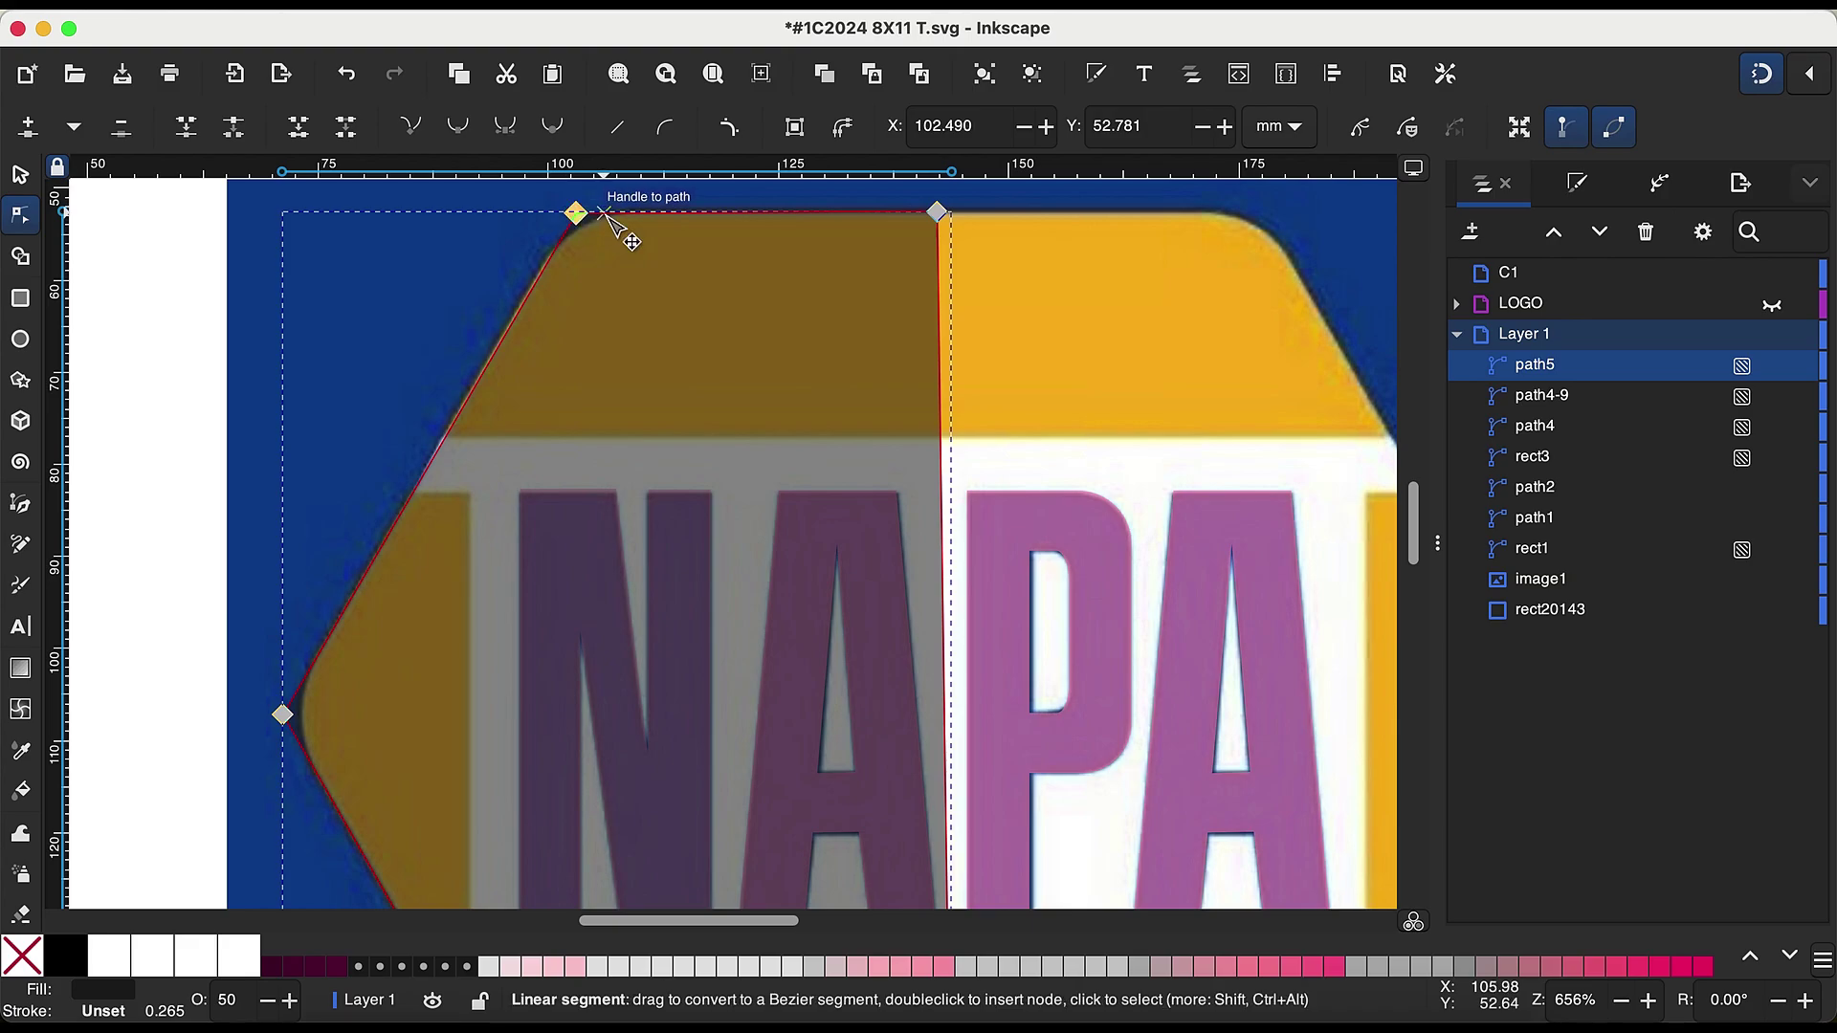
pyautogui.click(938, 212)
pyautogui.scroll(-5, 923, 462)
pyautogui.click(956, 671)
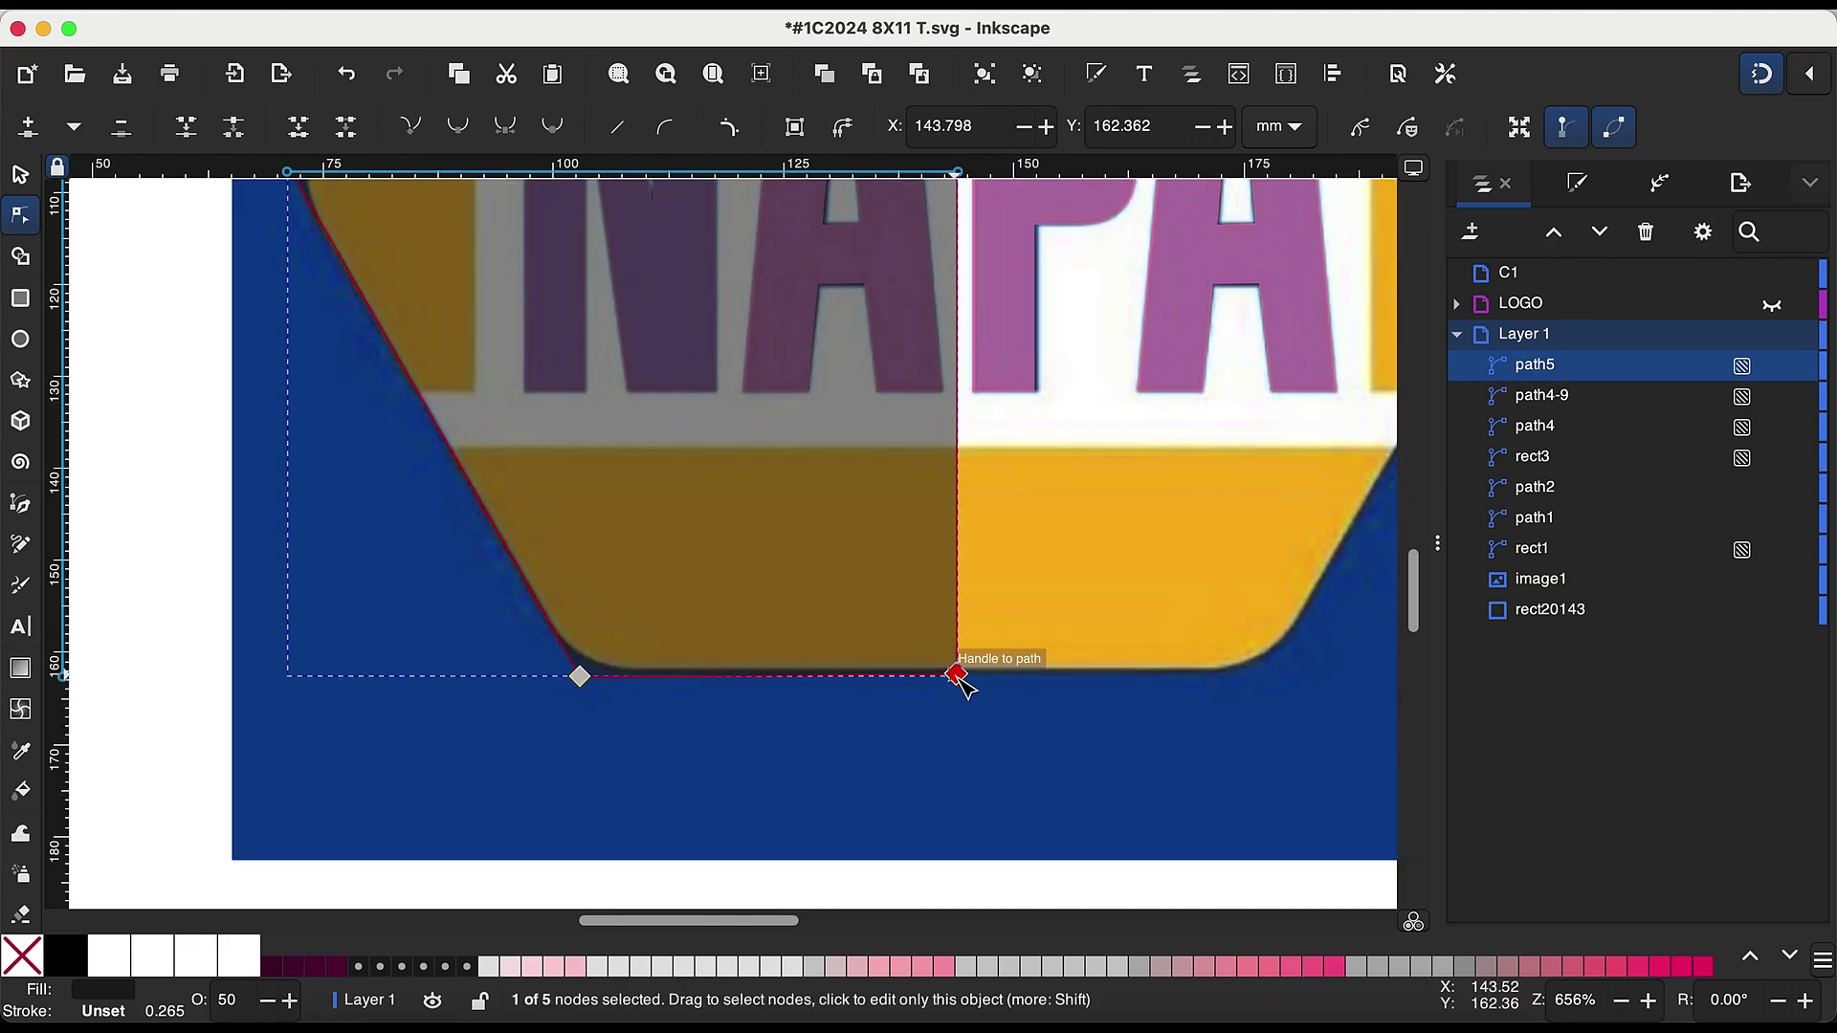
pyautogui.click(578, 672)
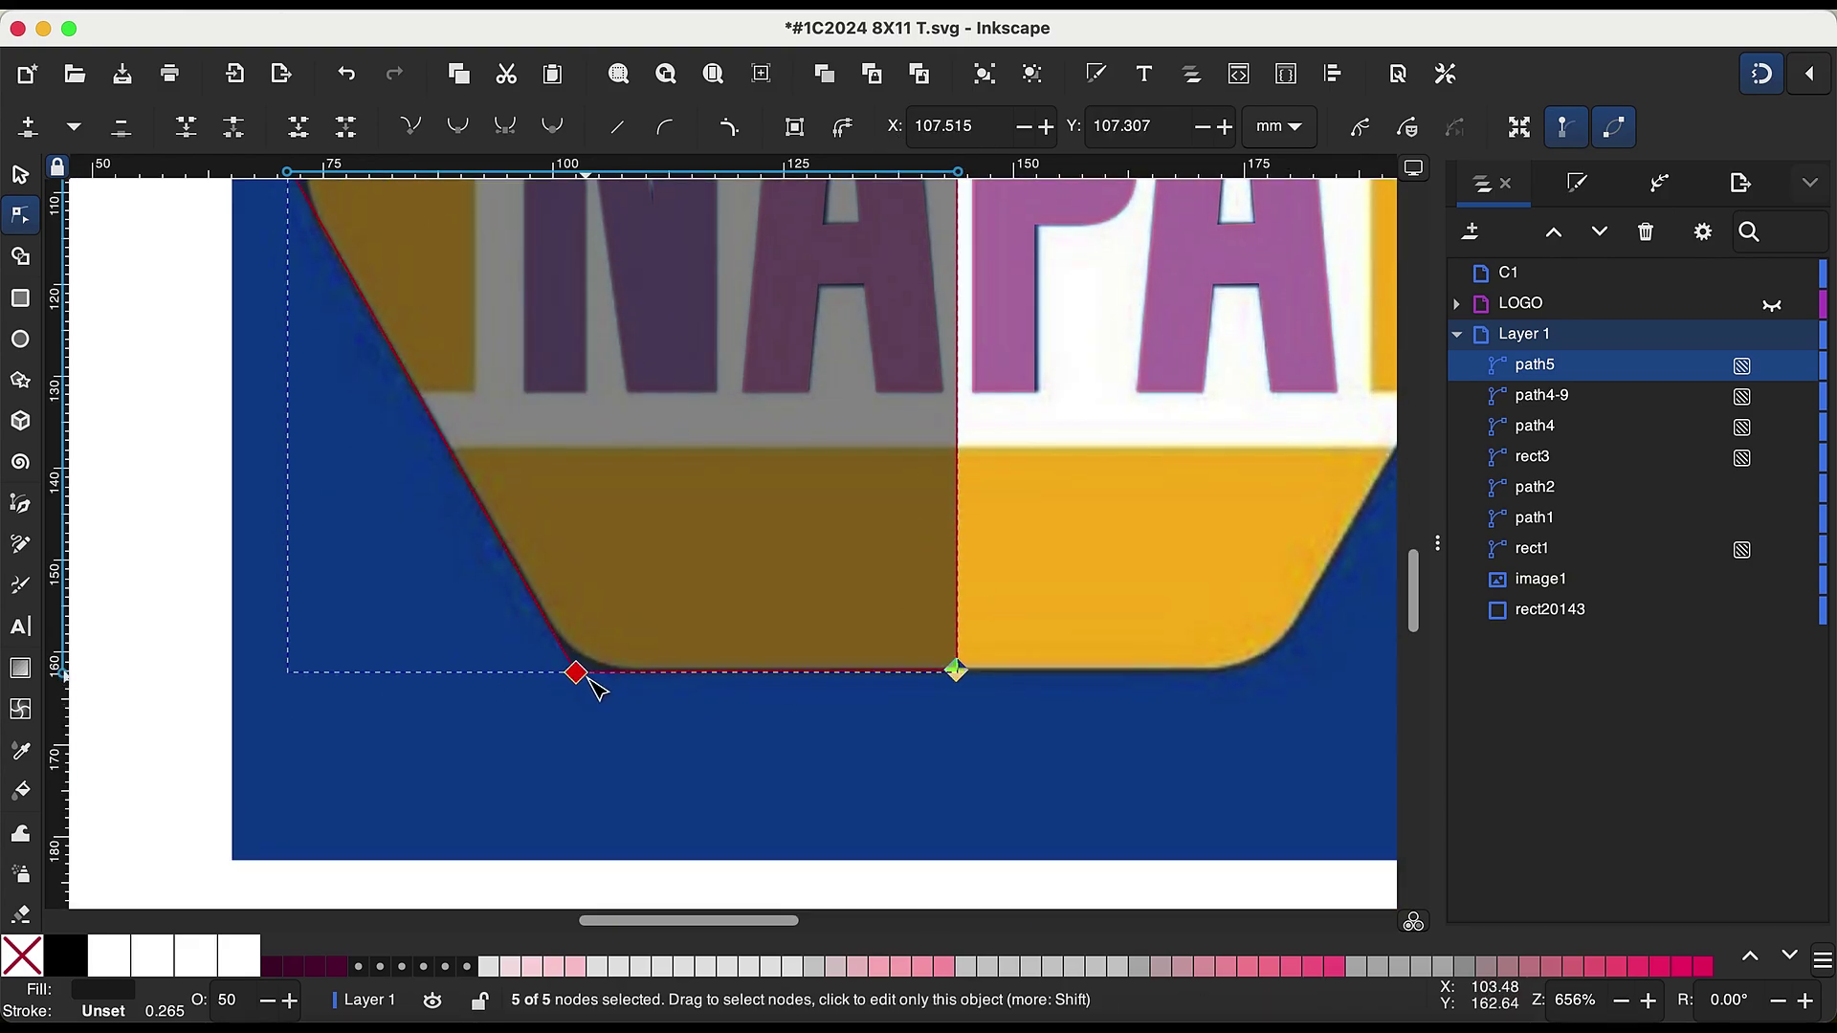
# Step: Zoom around to check the rounded corner fillets, then view the whole logo
pyautogui.scroll(3, 766, 746)
pyautogui.scroll(-1, 923, 808)
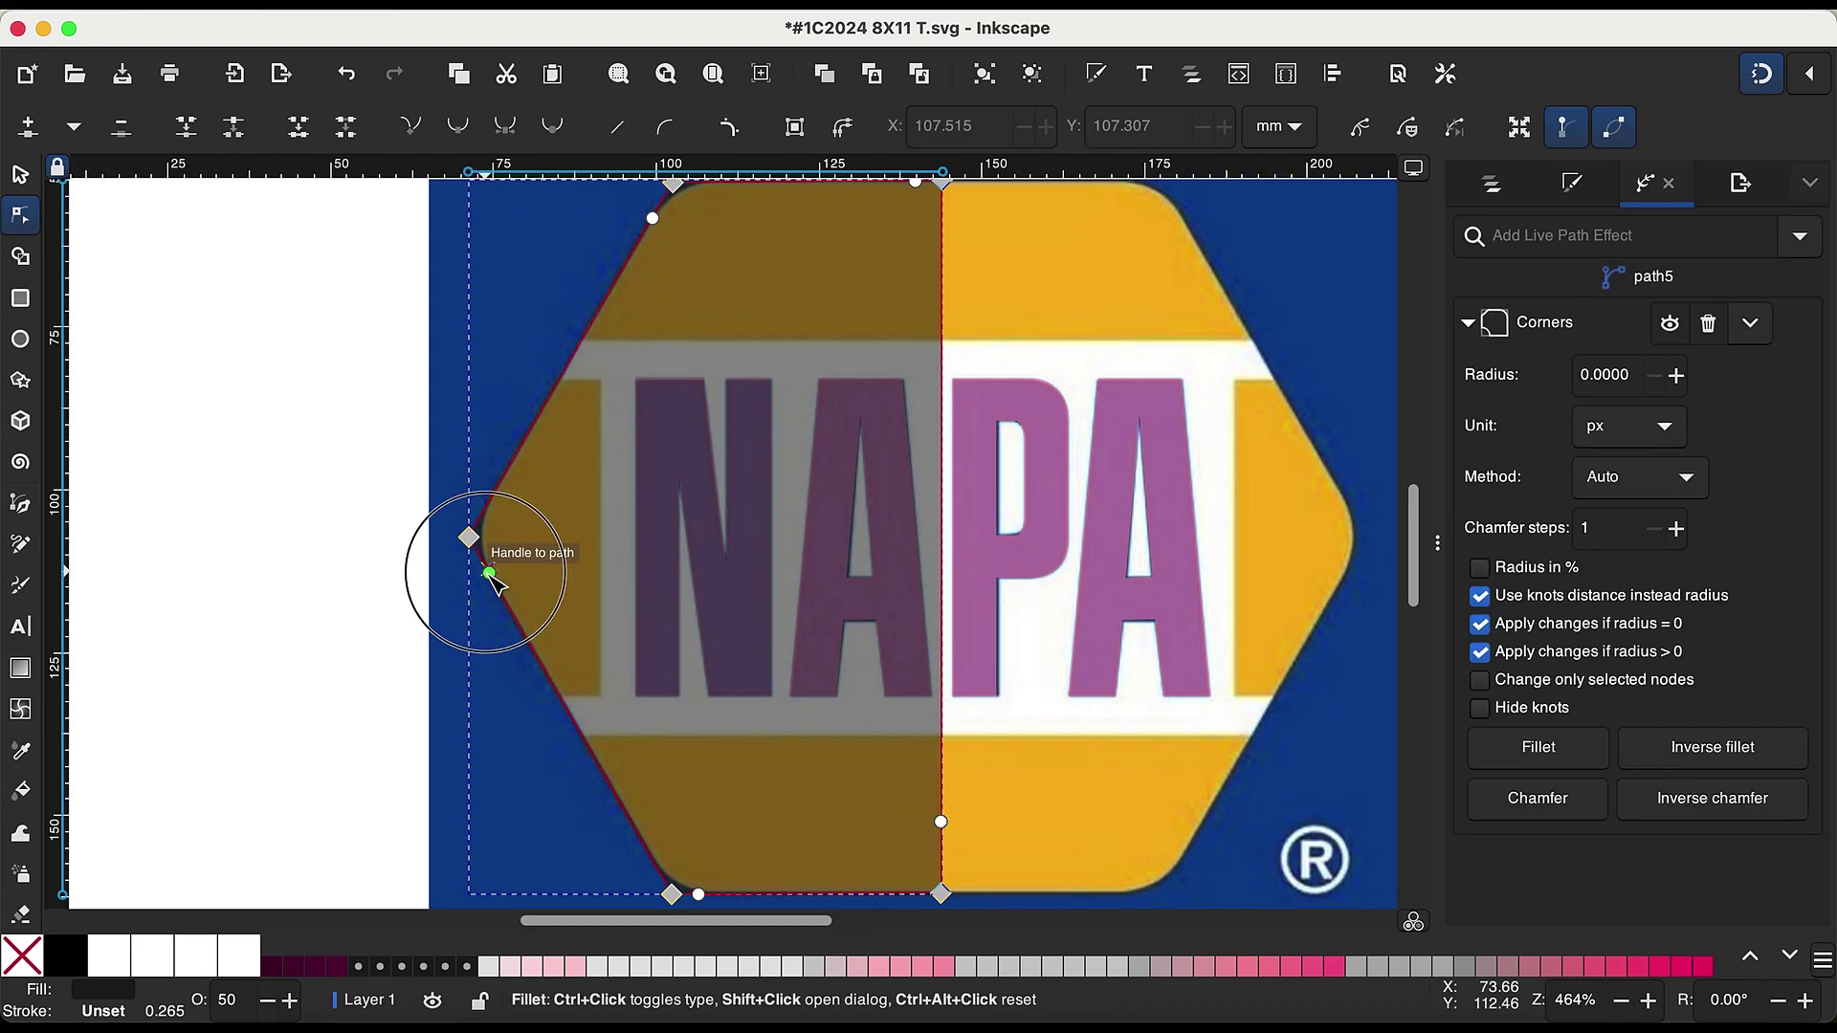
pyautogui.scroll(4, 648, 203)
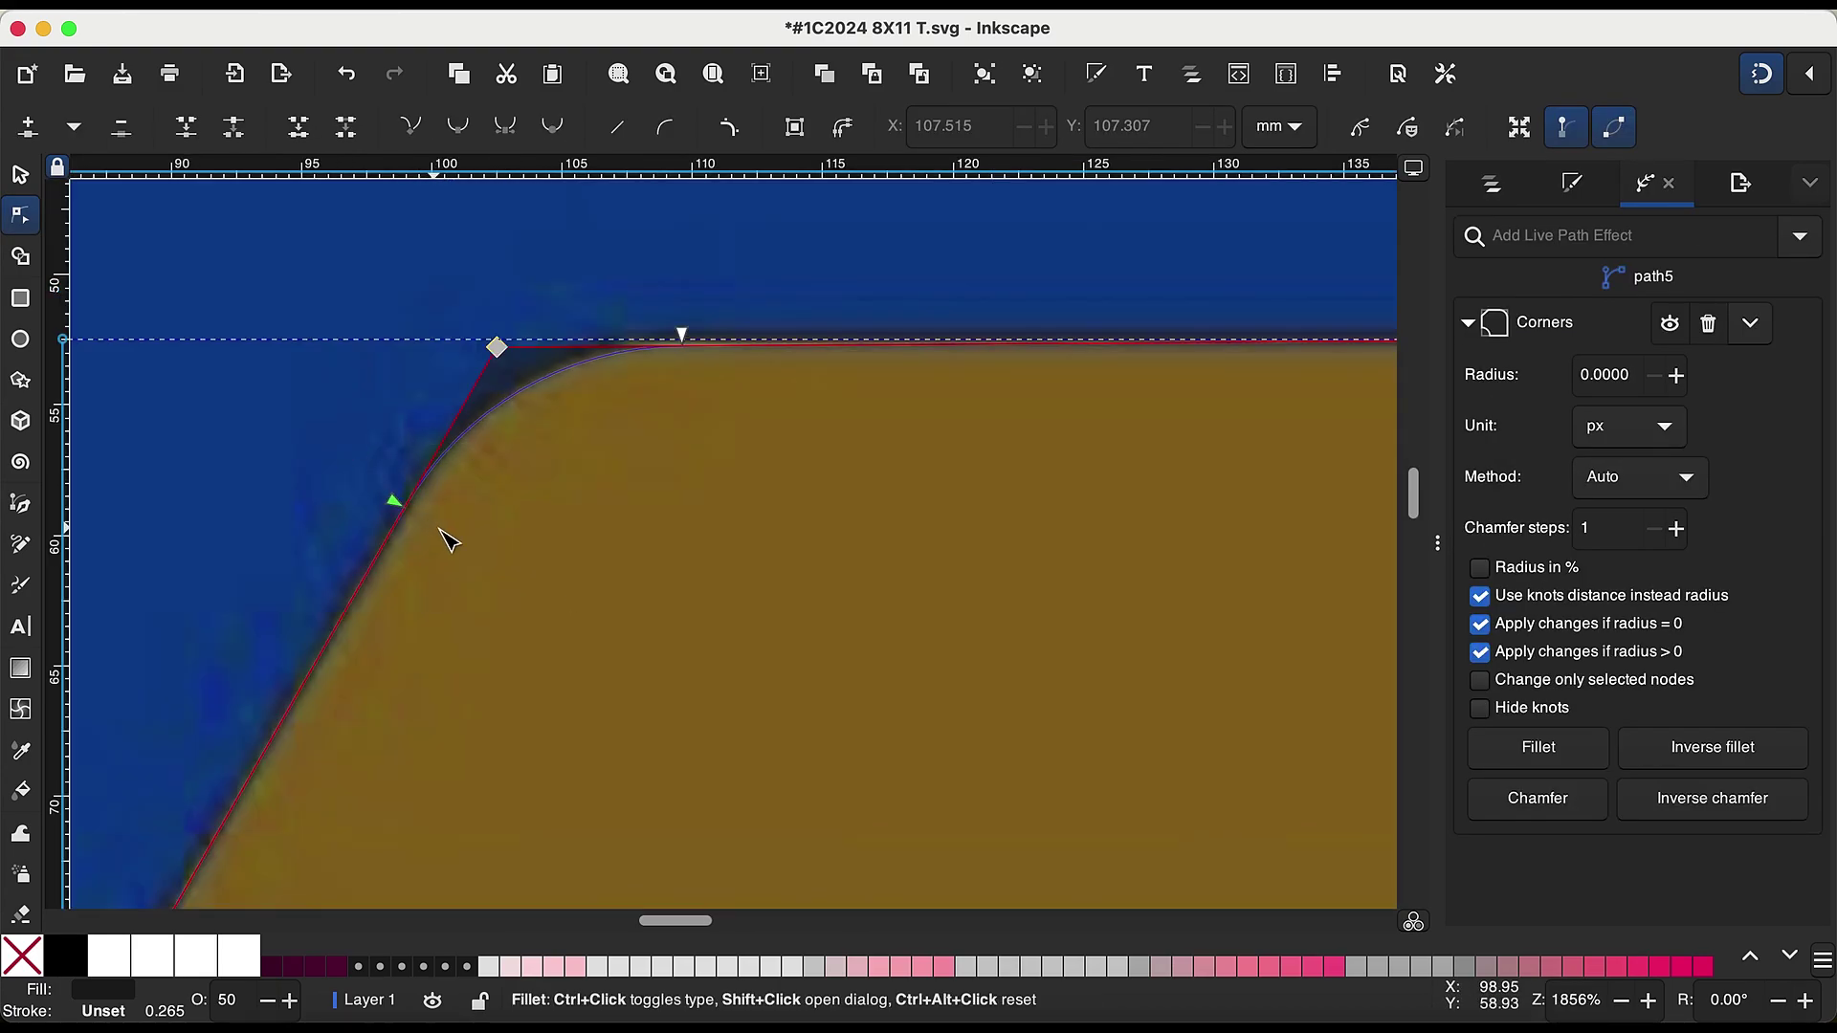
pyautogui.scroll(-10, 448, 536)
pyautogui.scroll(-3, 447, 535)
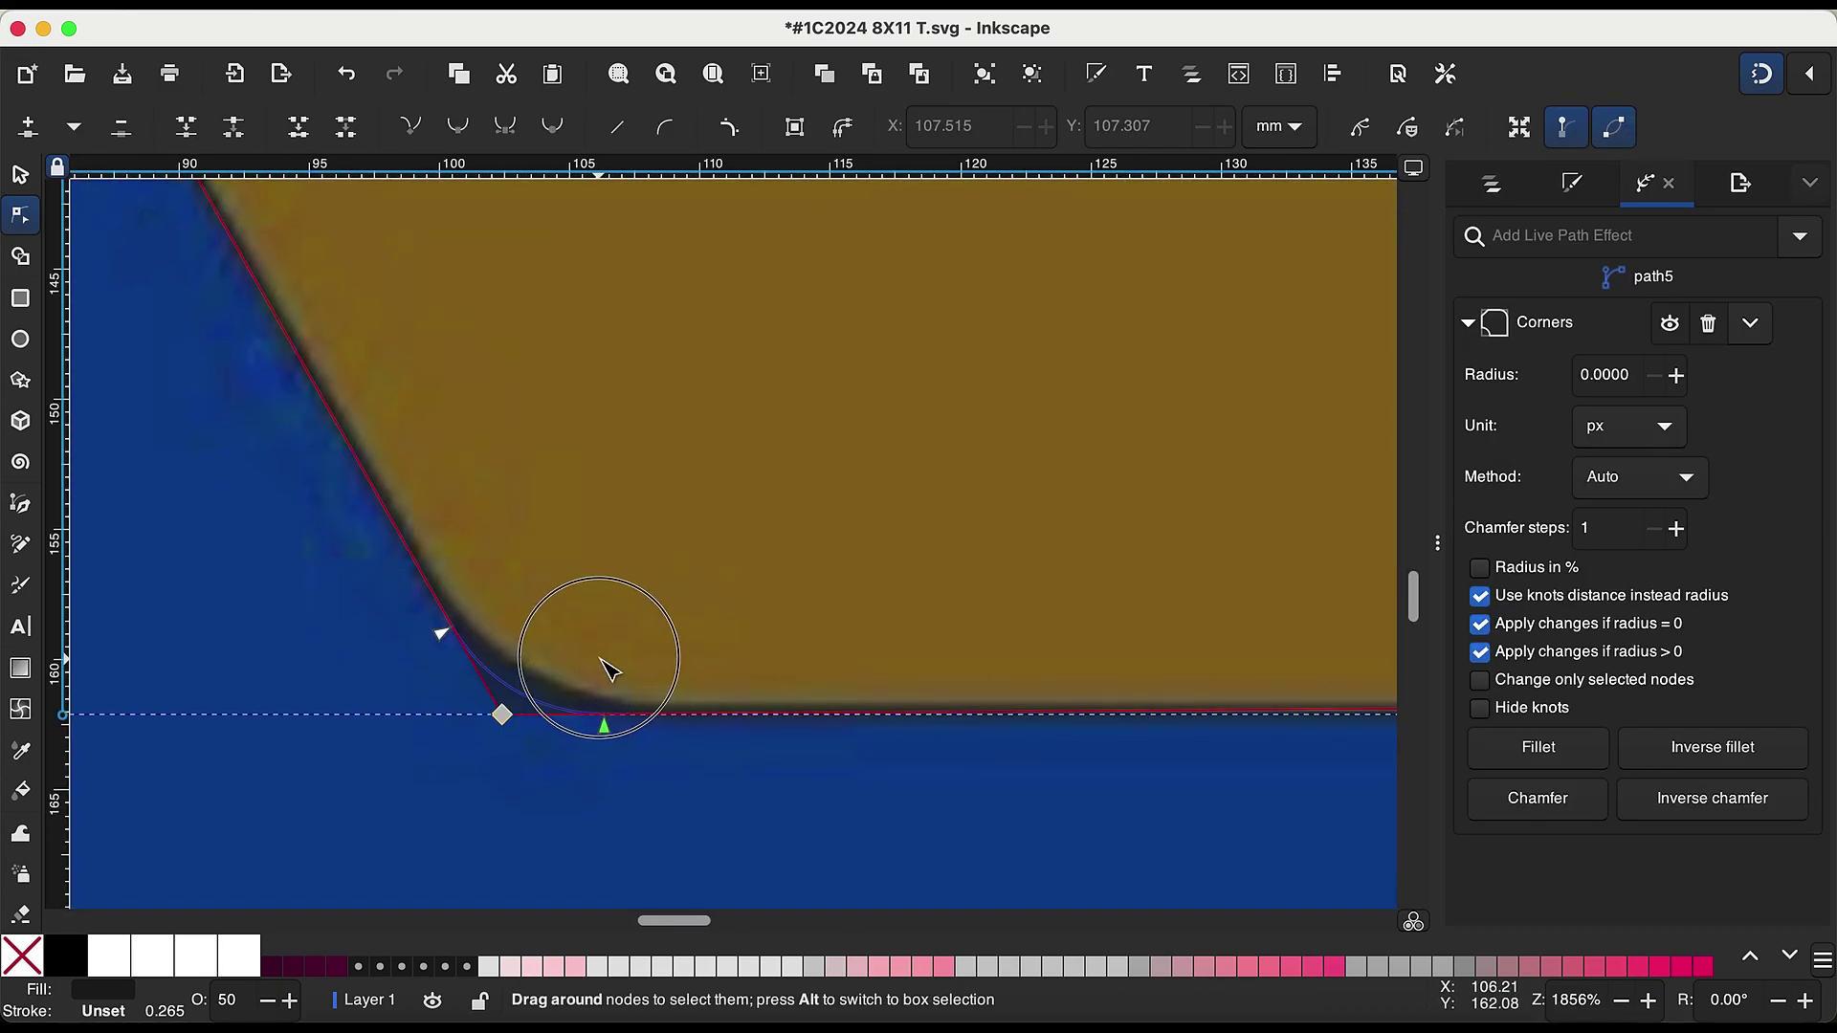
pyautogui.press('z')
pyautogui.scroll(-2, 698, 603)
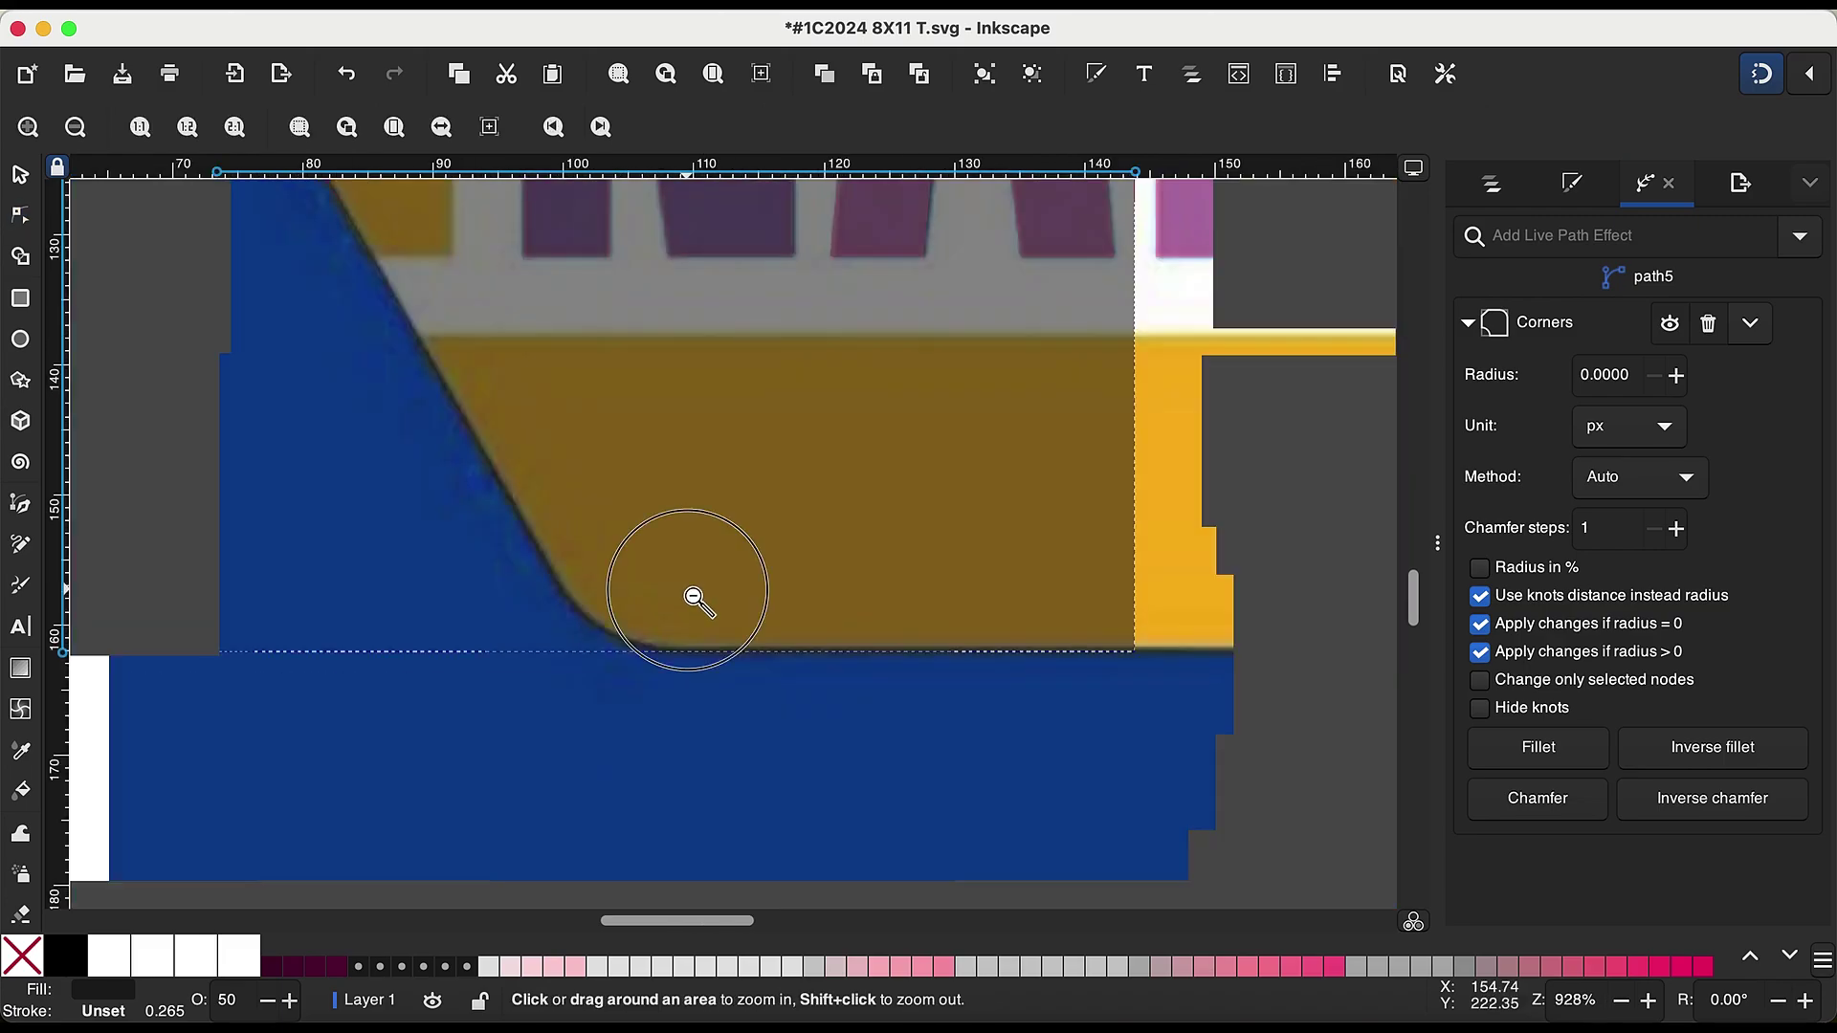
pyautogui.scroll(-3, 697, 602)
pyautogui.scroll(3, 875, 699)
pyautogui.scroll(1, 865, 670)
# Step: Mirror the copied half horizontally, place it on the right side, and union it with the original
pyautogui.press('s')
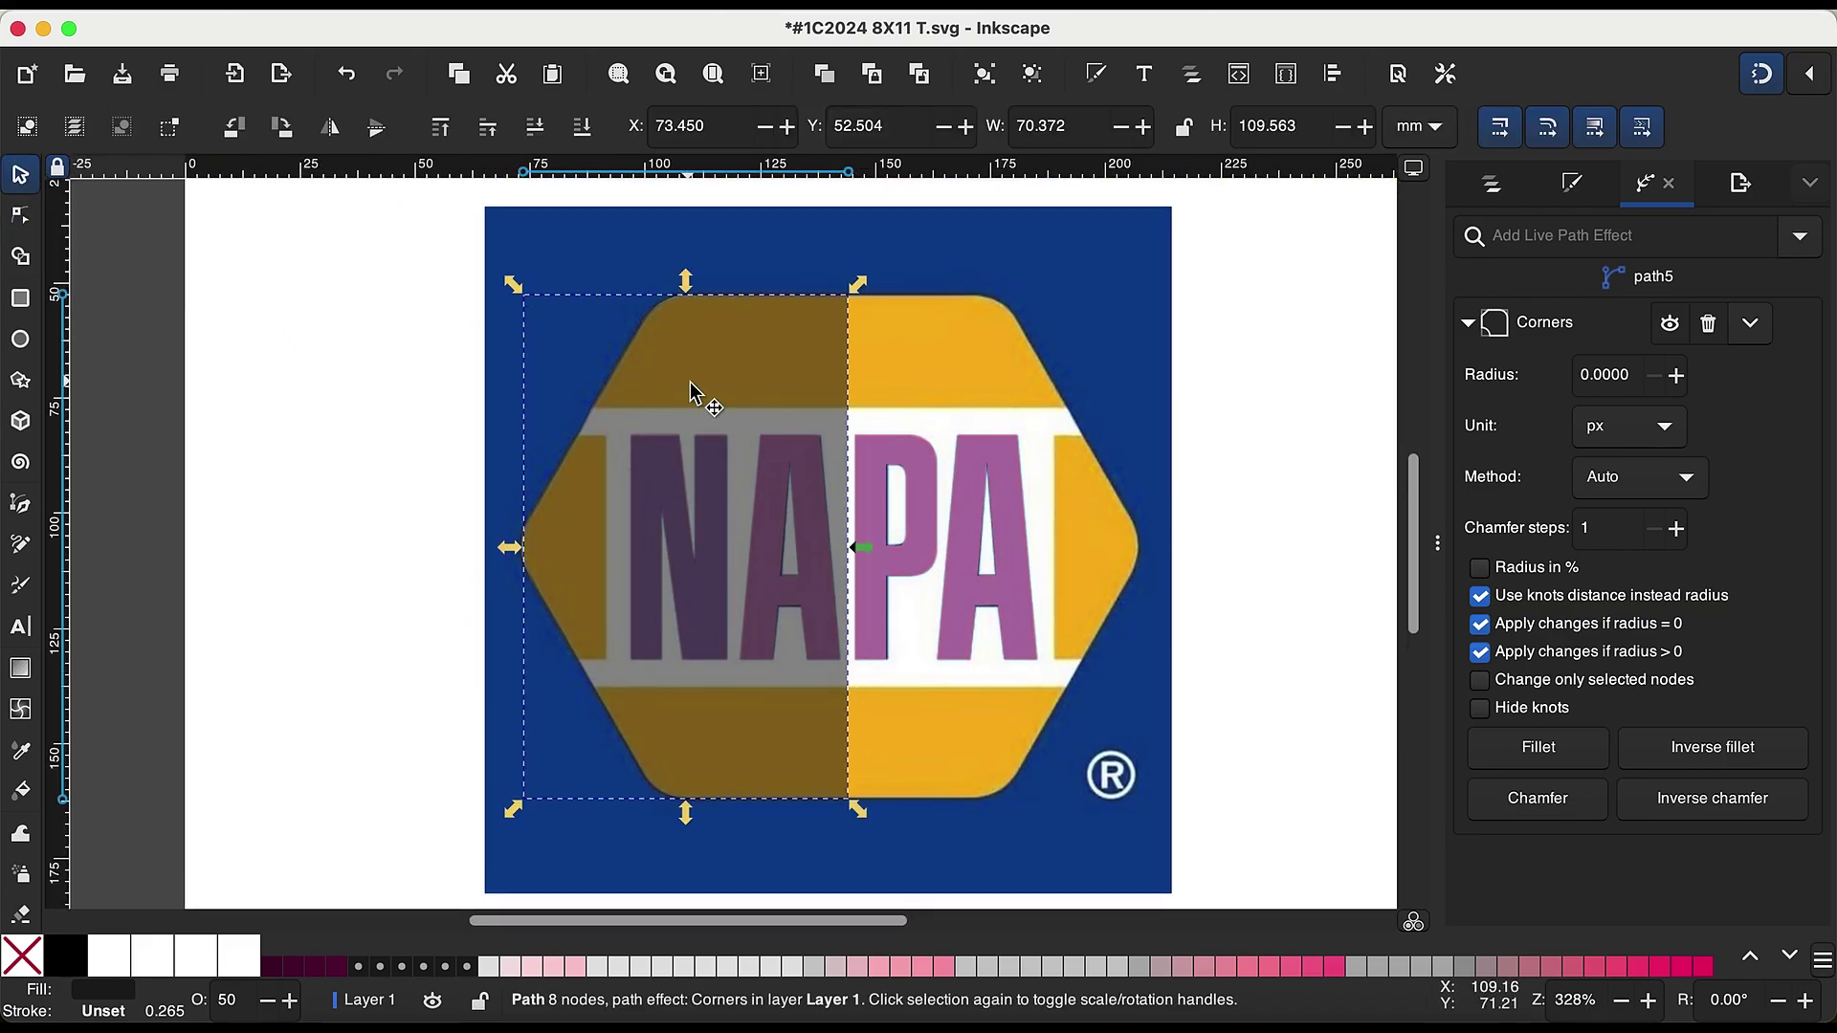
pyautogui.moveTo(695, 393); pyautogui.dragTo(803, 543)
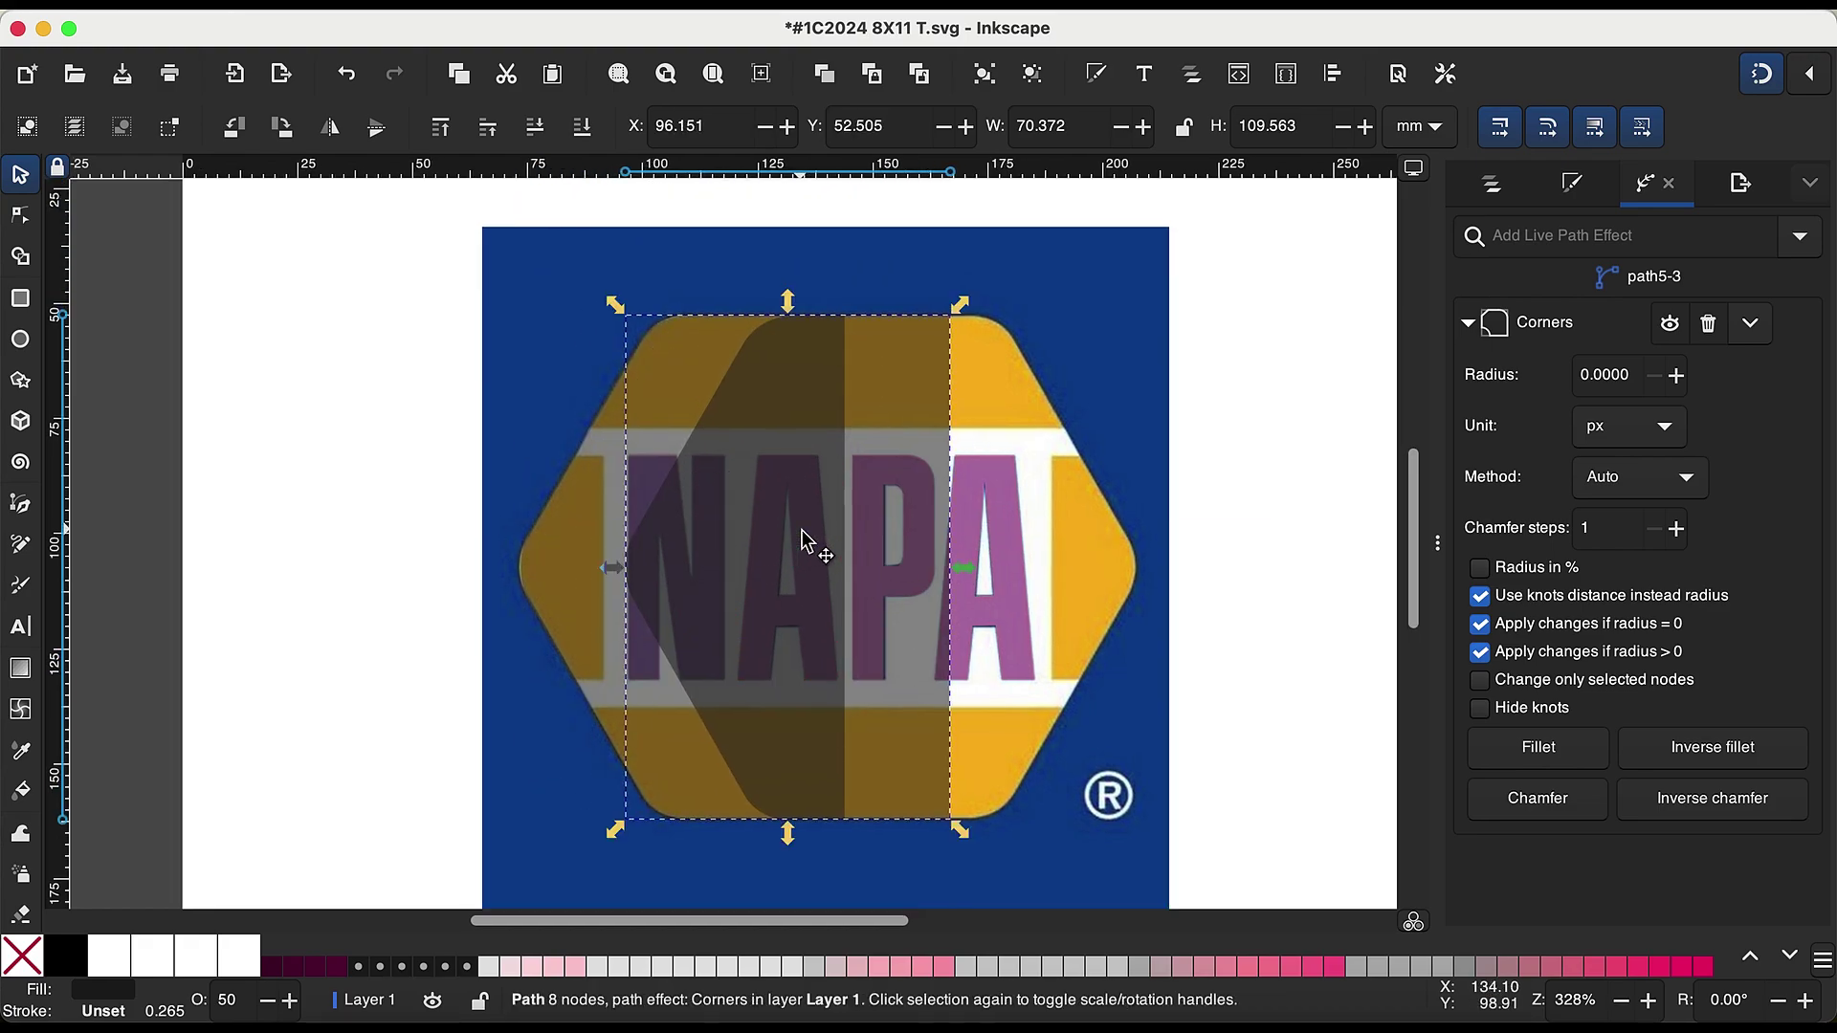
pyautogui.click(333, 139)
pyautogui.moveTo(731, 749); pyautogui.dragTo(917, 749)
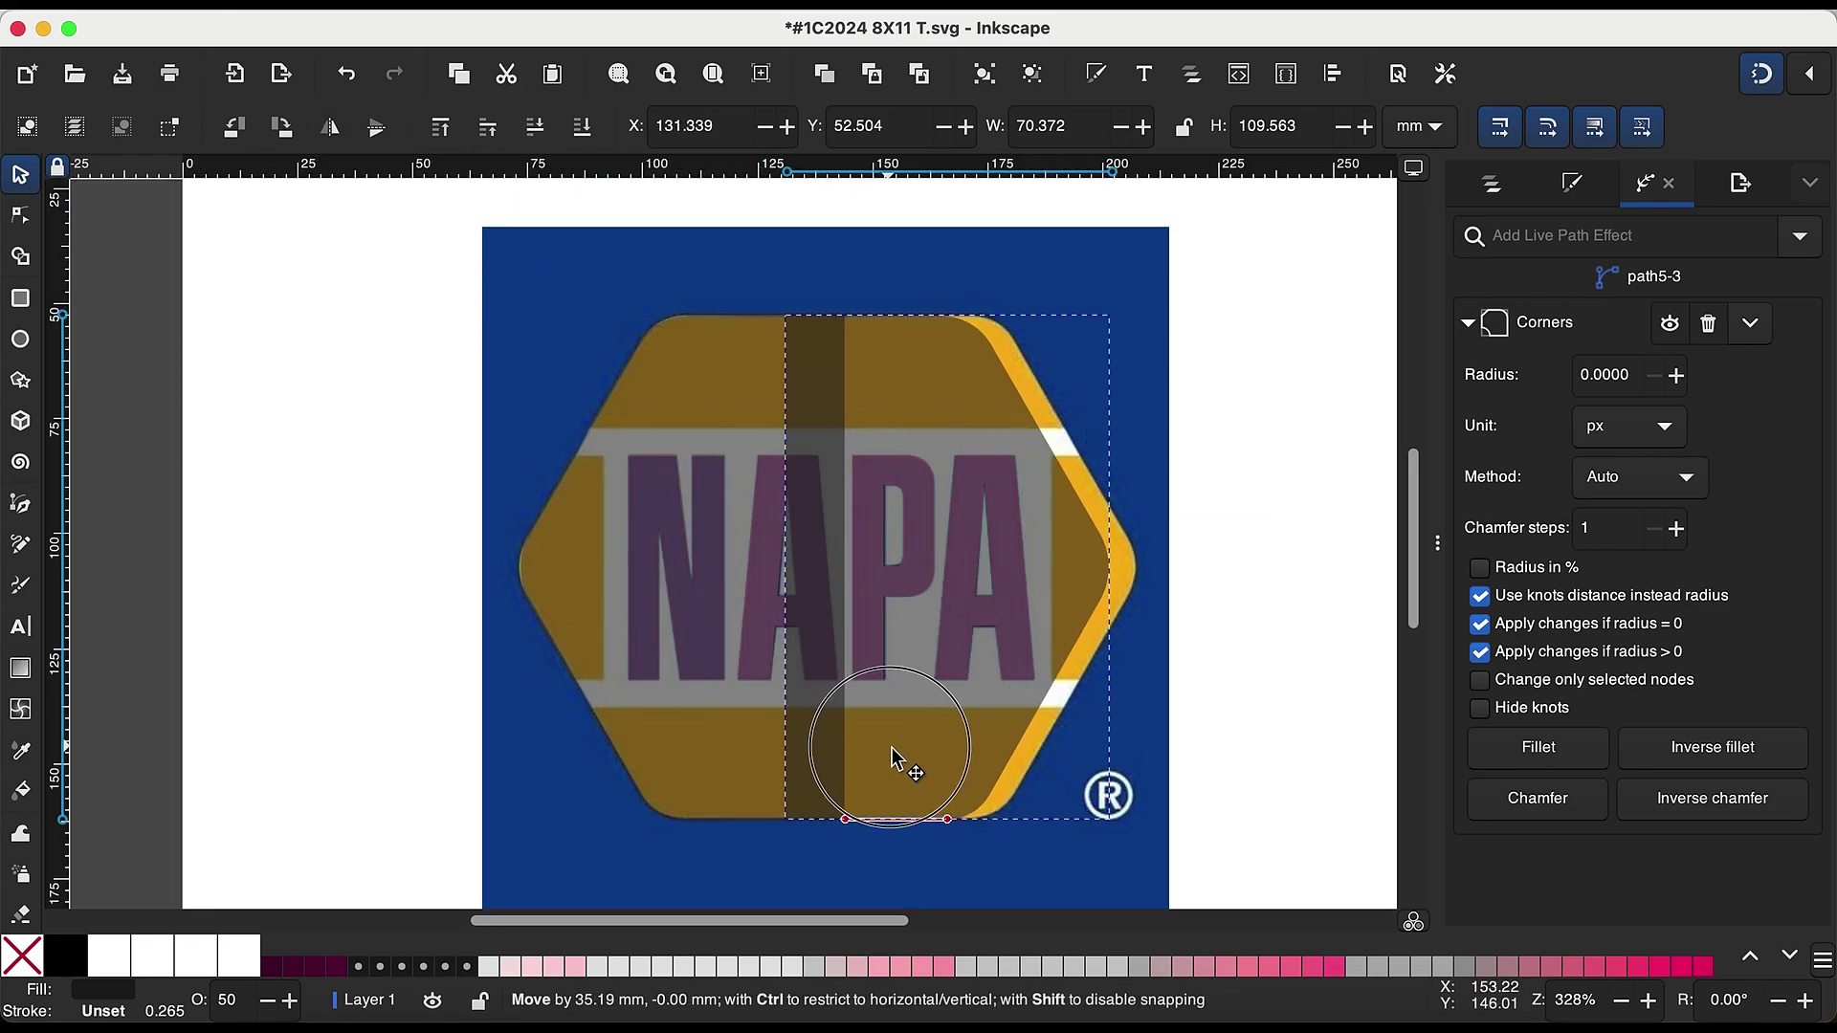
pyautogui.keyDown('shift'); pyautogui.click(751, 780); pyautogui.keyUp('shift')
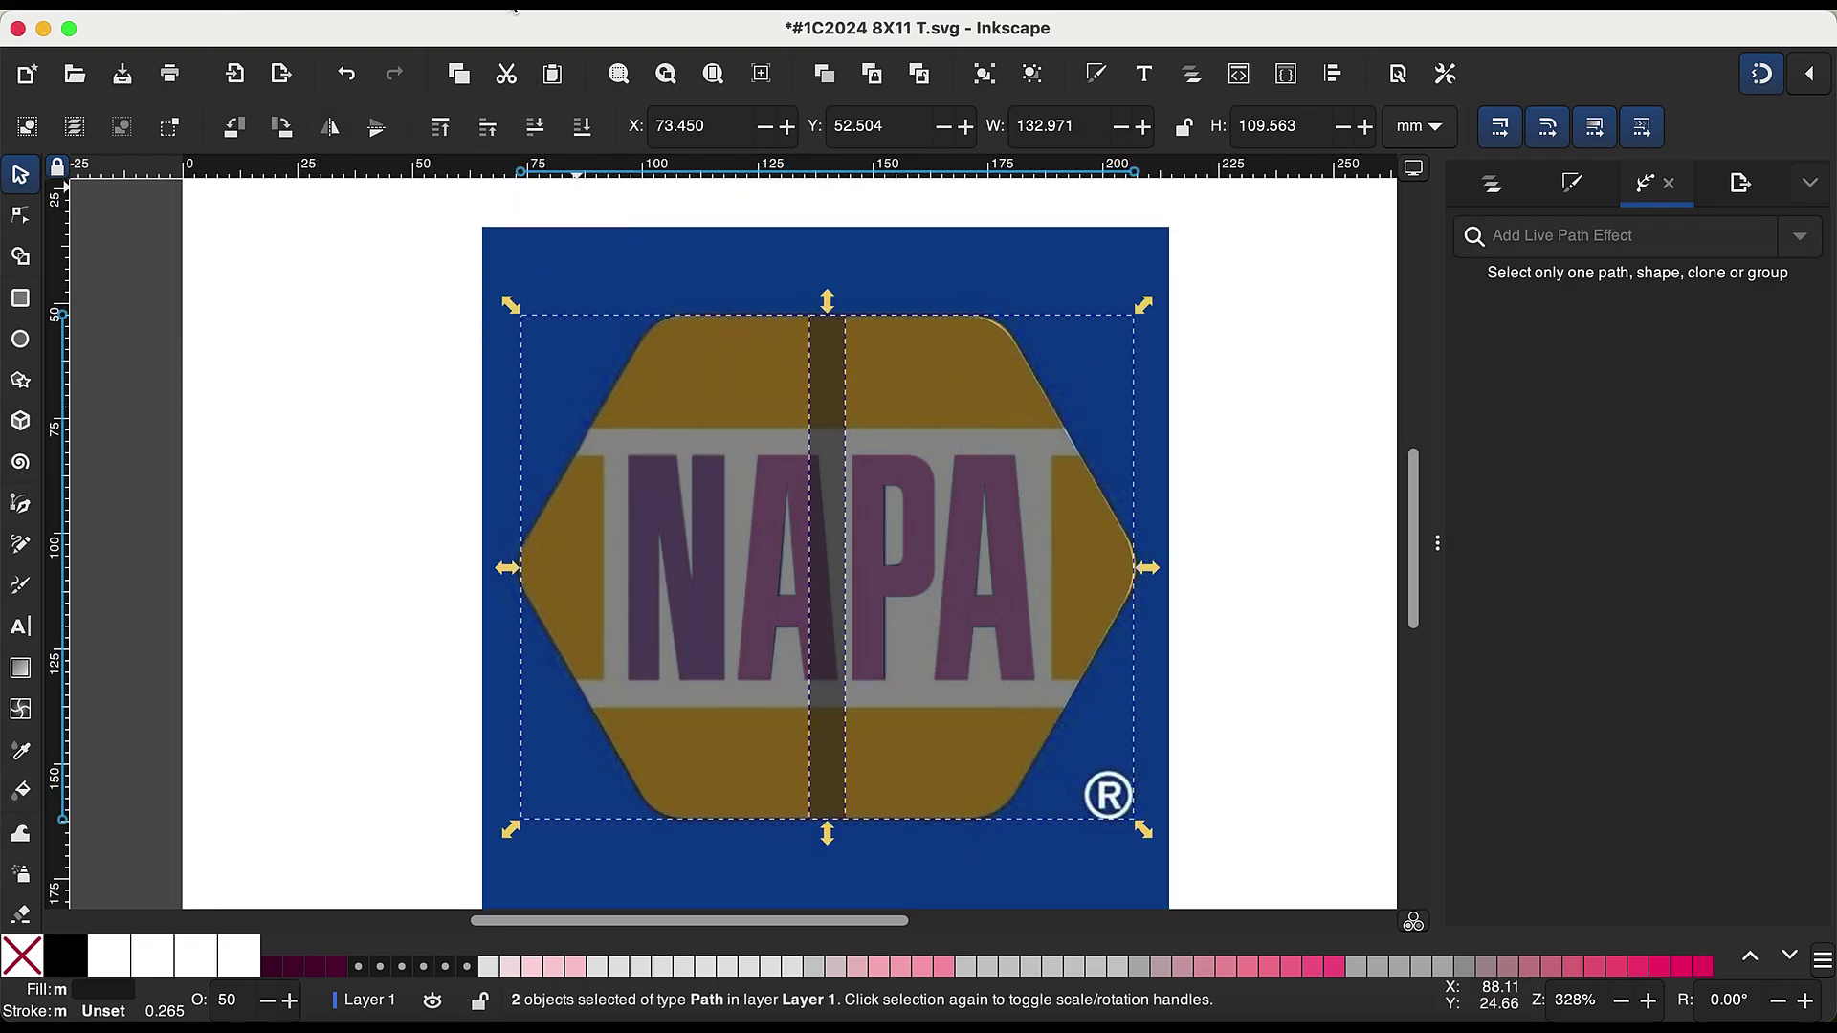
pyautogui.hotkey('ctrl', '+')
# Step: Draw a thin dark bar along the band's top edge and stretch it to full width
pyautogui.click(497, 473)
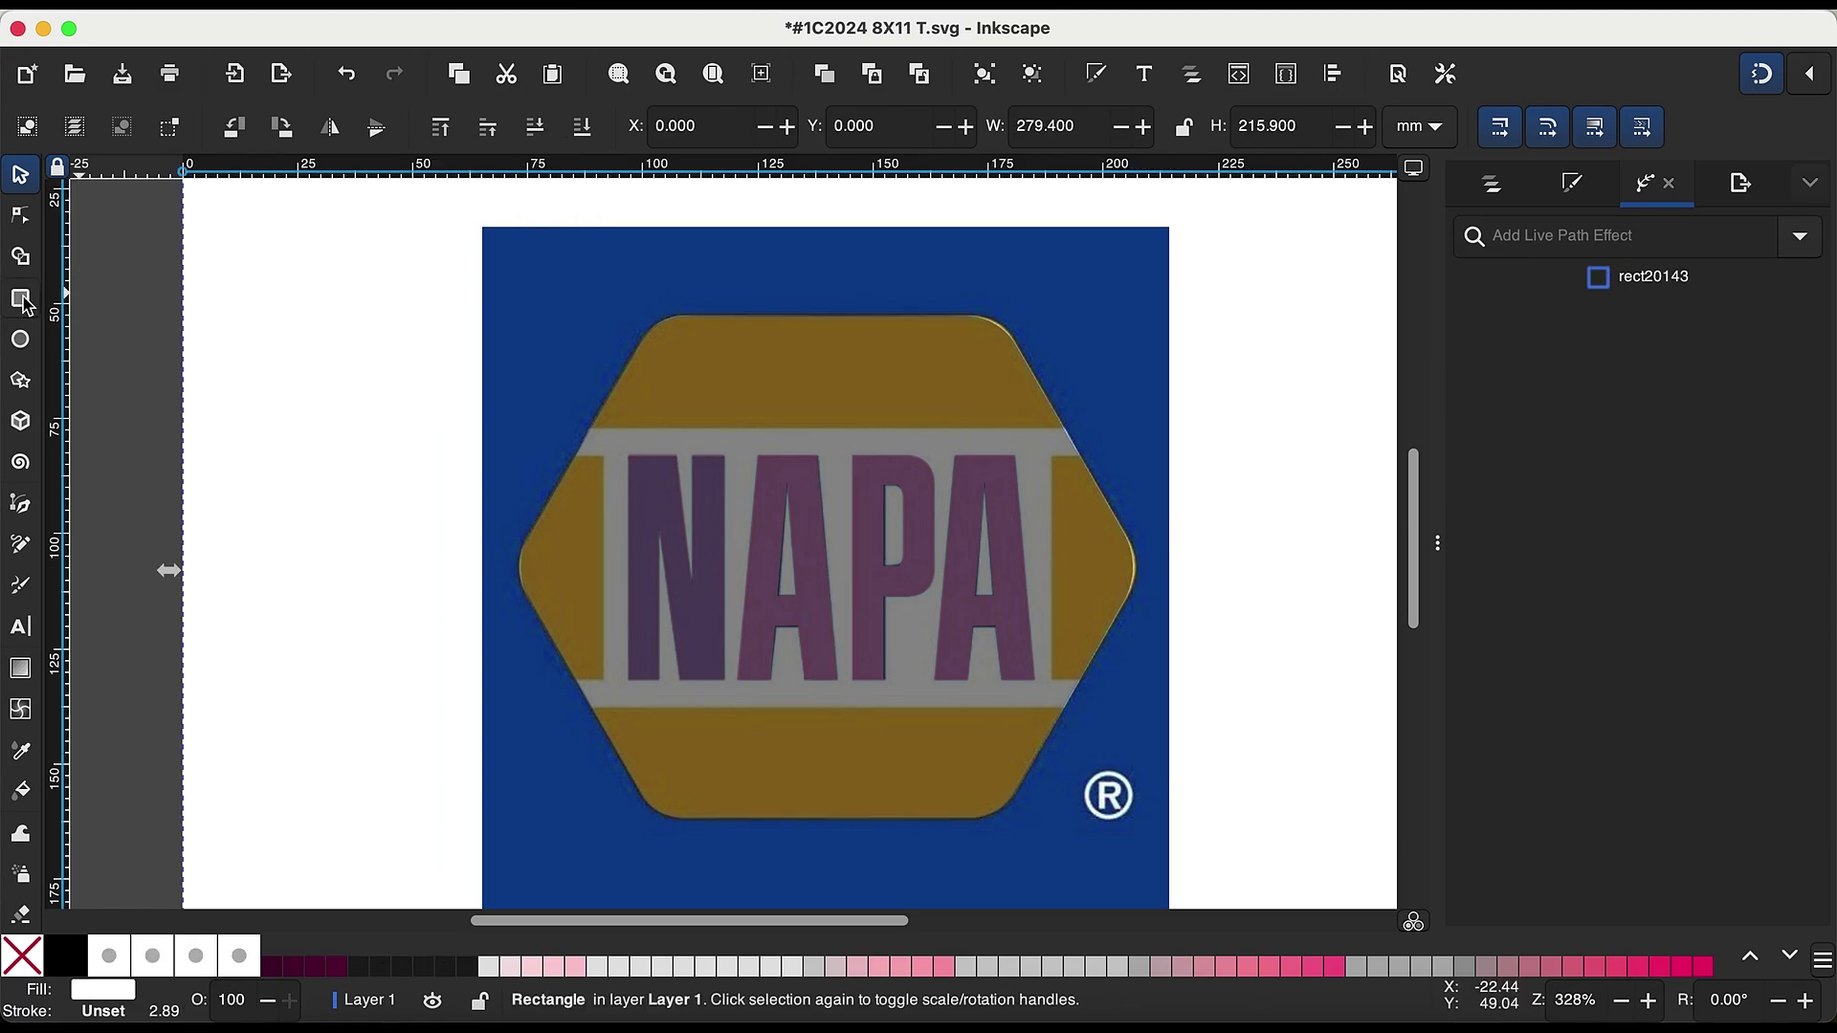
pyautogui.press('r')
pyautogui.press('z')
pyautogui.click(639, 501)
pyautogui.hscroll(3, 143, 397)
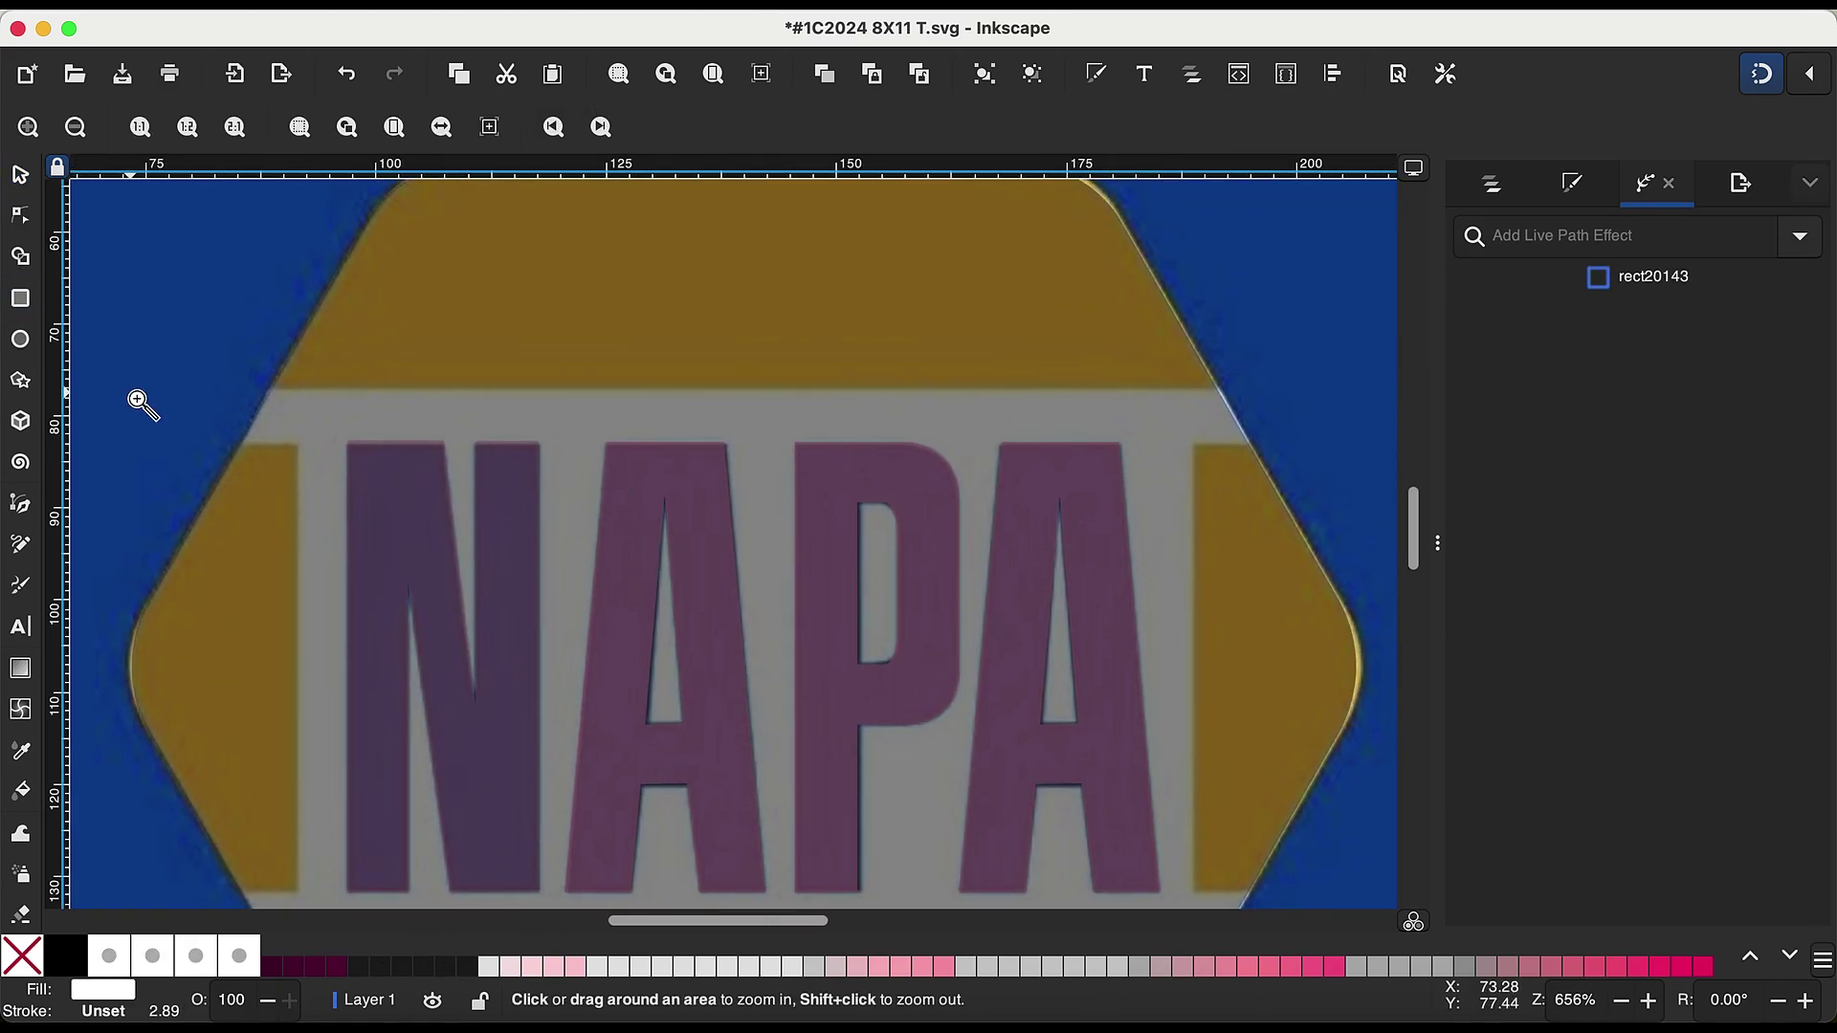
pyautogui.click(151, 329)
pyautogui.press('r')
pyautogui.moveTo(79, 380)
pyautogui.mouseDown()
pyautogui.moveTo(462, 470)
pyautogui.moveTo(1455, 449)
pyautogui.mouseUp()
pyautogui.hscroll(5, 1176, 515)
pyautogui.click(20, 176)
pyautogui.moveTo(1009, 416); pyautogui.dragTo(1189, 417)
pyautogui.hscroll(-5, 1193, 520)
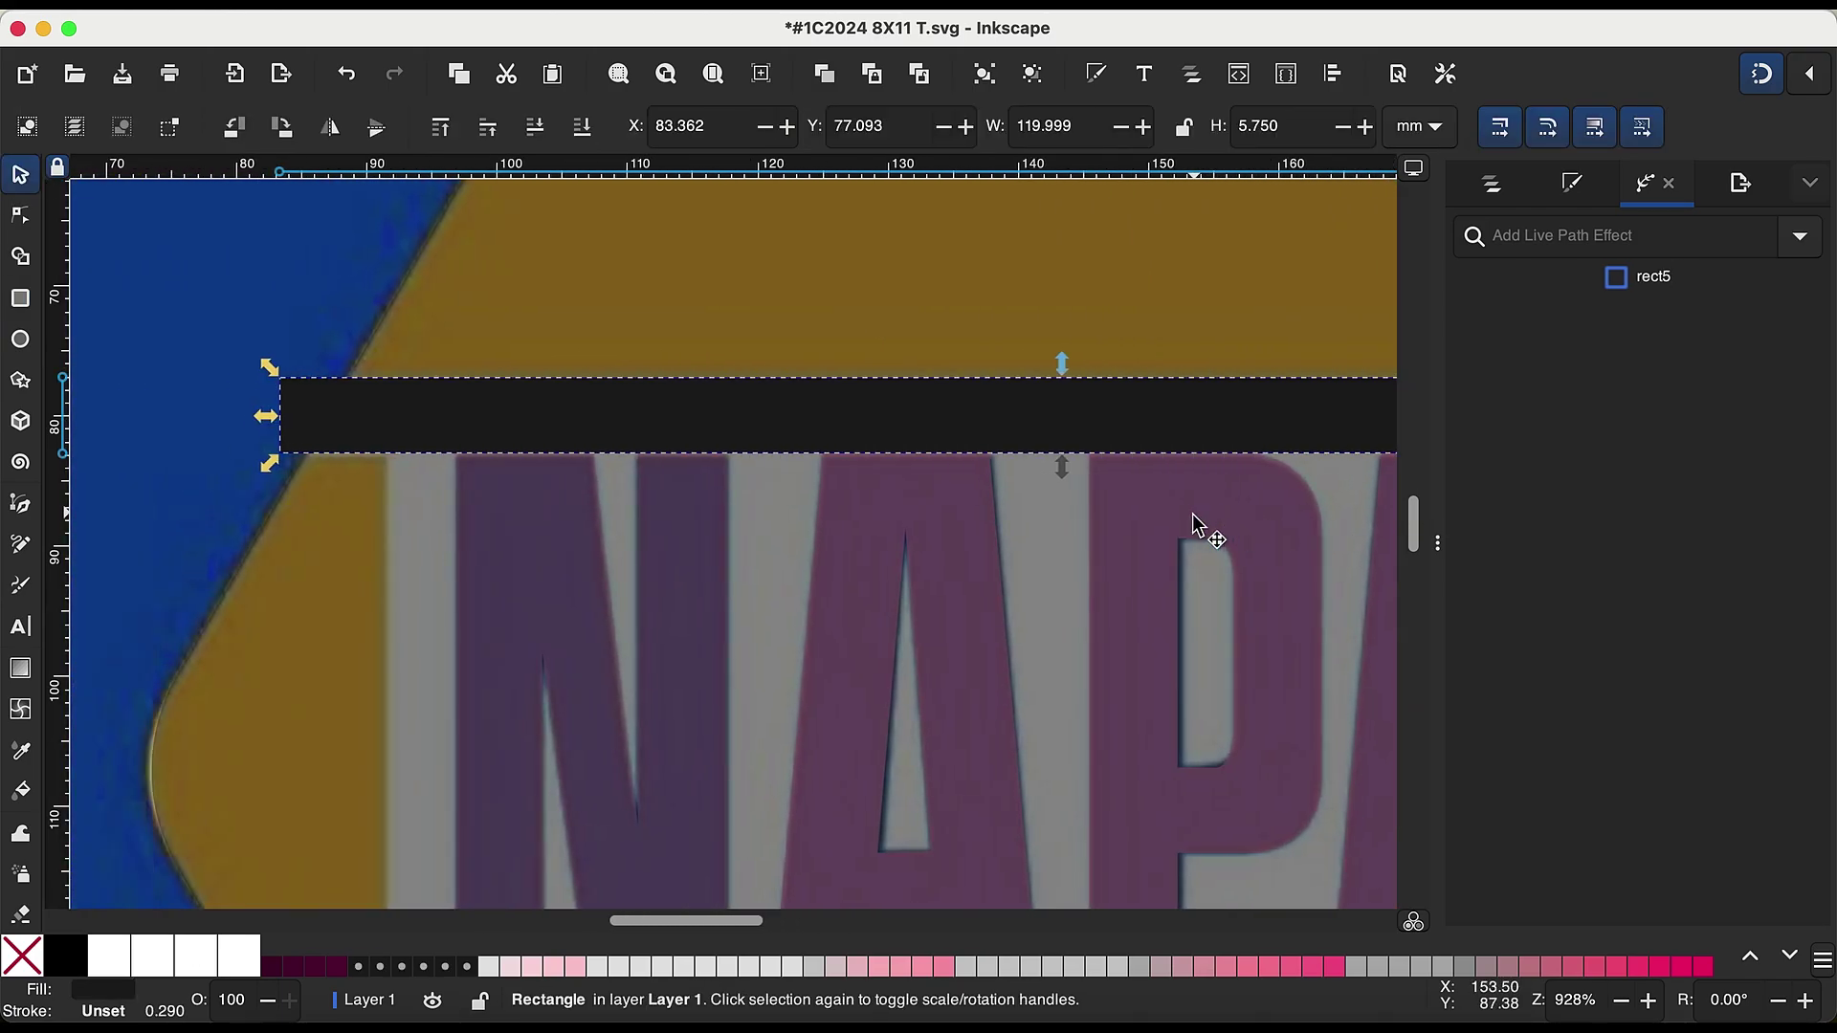
pyautogui.moveTo(266, 416); pyautogui.dragTo(238, 418)
# Step: Draw a large dark block under the bar covering the lettering, out to the band's right end
pyautogui.press('r')
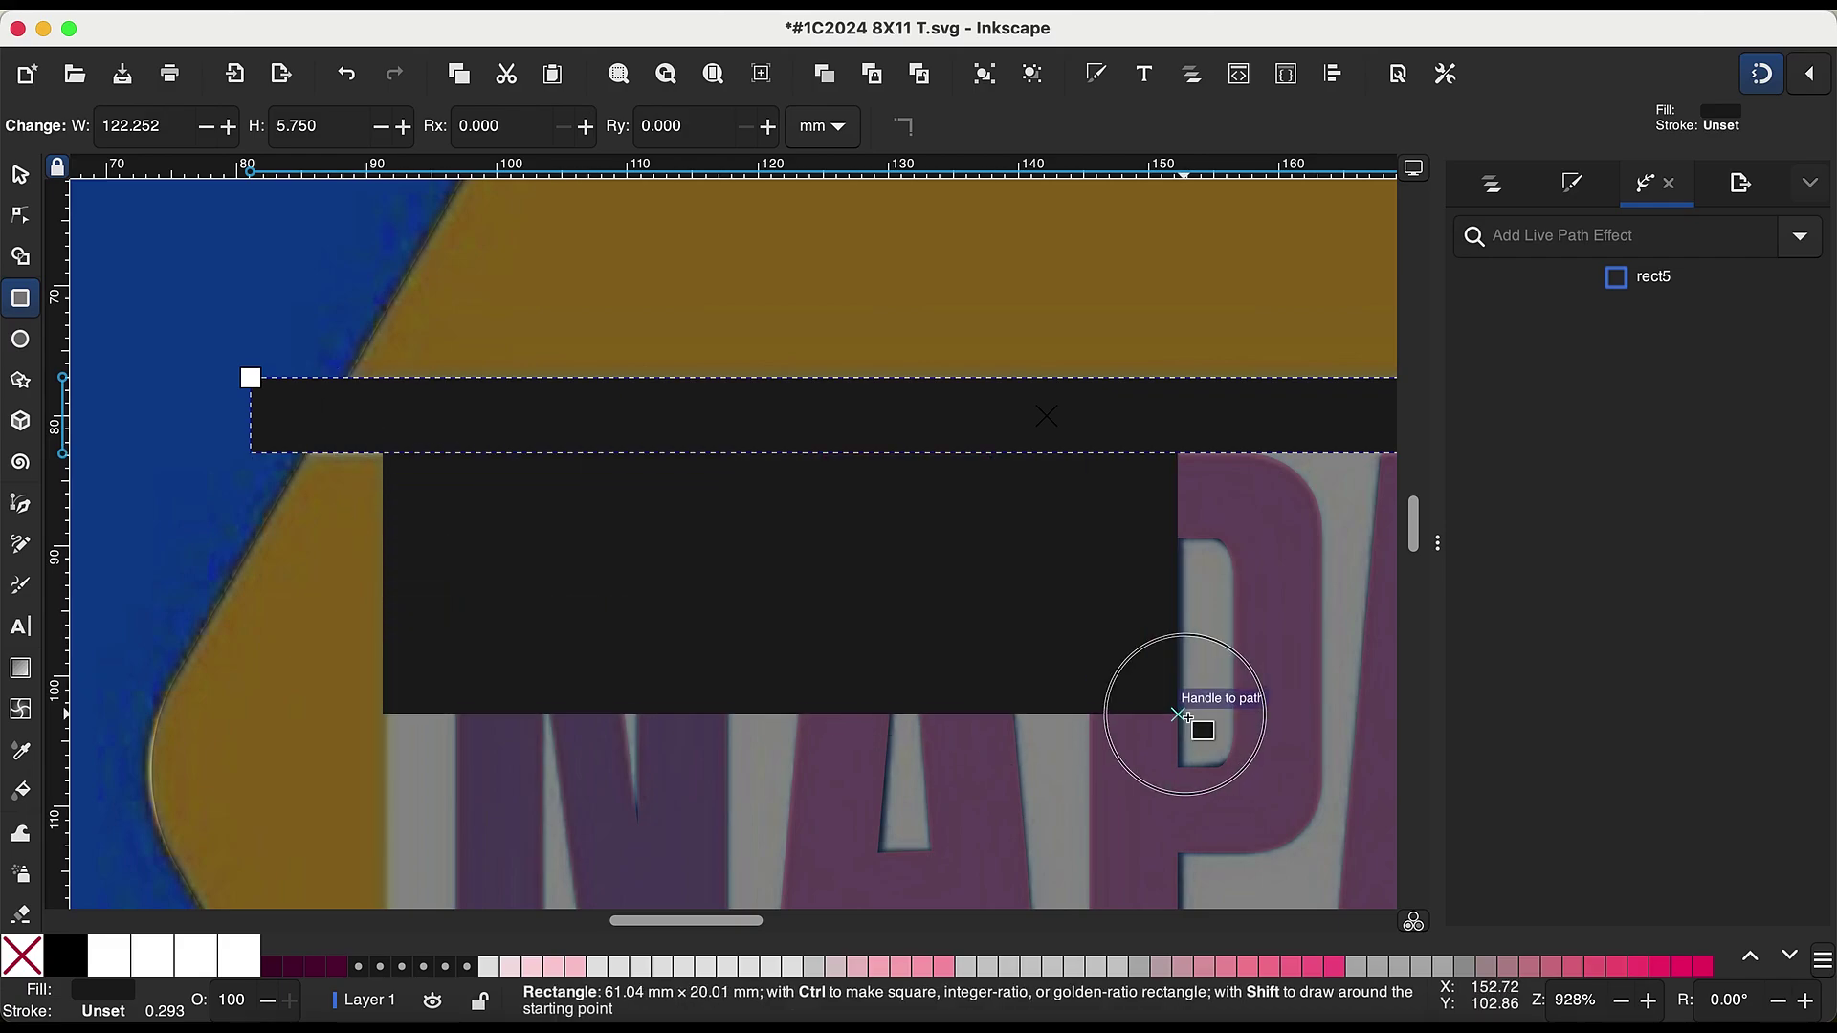
pyautogui.moveTo(386, 449); pyautogui.dragTo(1316, 720)
pyautogui.moveTo(1120, 567)
pyautogui.mouseDown()
pyautogui.moveTo(1378, 786)
pyautogui.moveTo(1030, 744)
pyautogui.mouseUp()
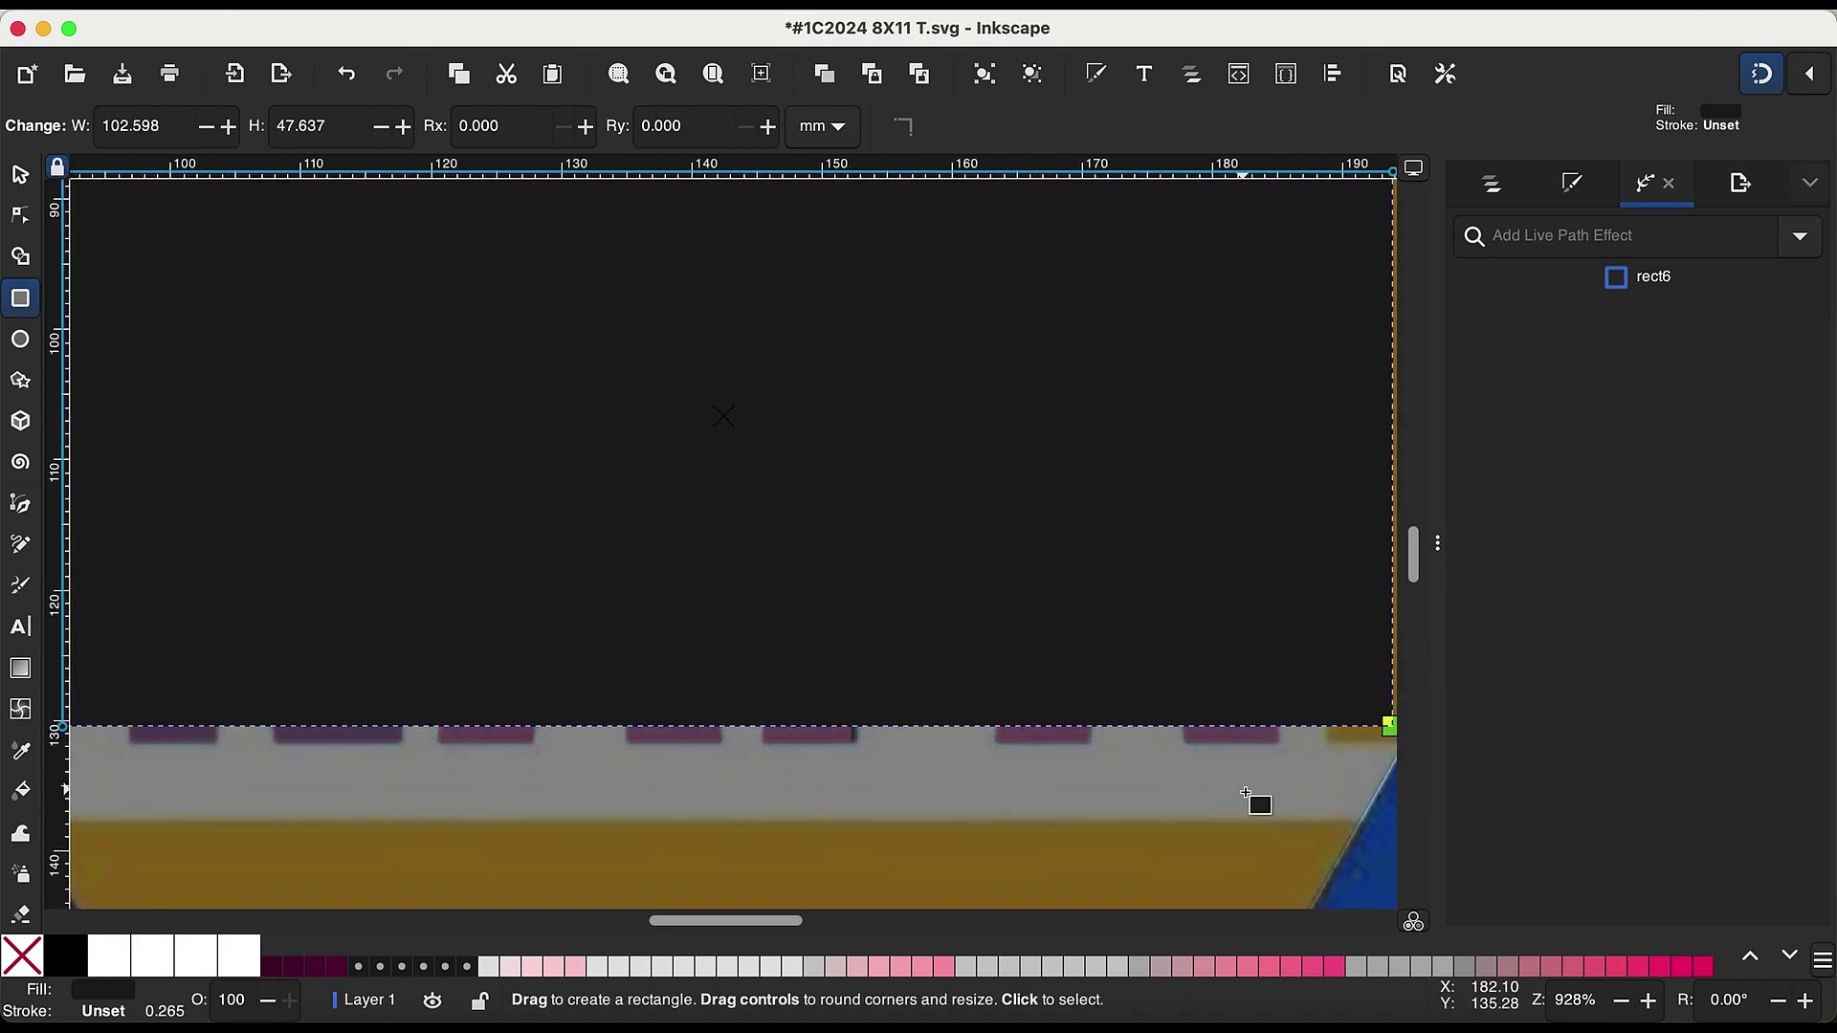
pyautogui.scroll(2, 1033, 747)
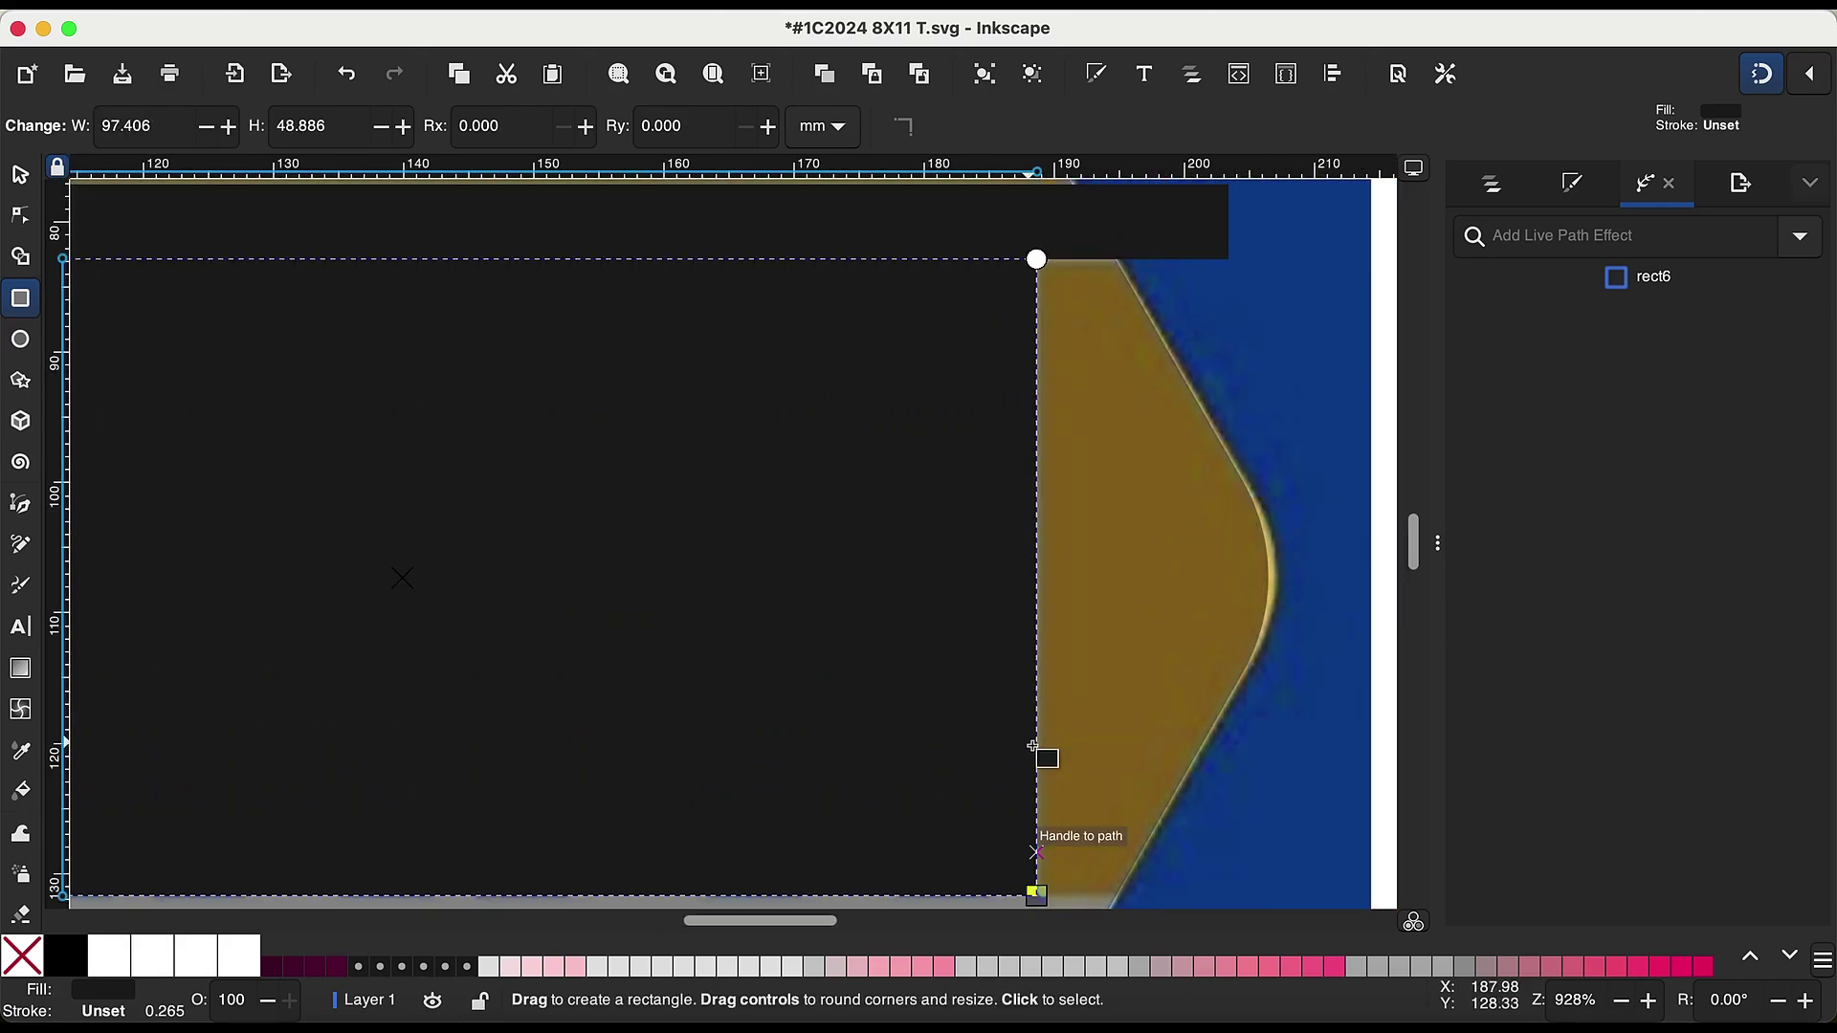
pyautogui.scroll(4, 926, 545)
pyautogui.press('s')
pyautogui.click(926, 545)
pyautogui.click(463, 615)
pyautogui.moveTo(403, 567); pyautogui.dragTo(402, 535)
# Step: Duplicate the thin bar and align the copy along the band's bottom edge
pyautogui.click(1118, 550)
pyautogui.hotkey('ctrl', 'd')
pyautogui.moveTo(1117, 550); pyautogui.dragTo(780, 841)
pyautogui.scroll(-3, 955, 602)
pyautogui.press('z')
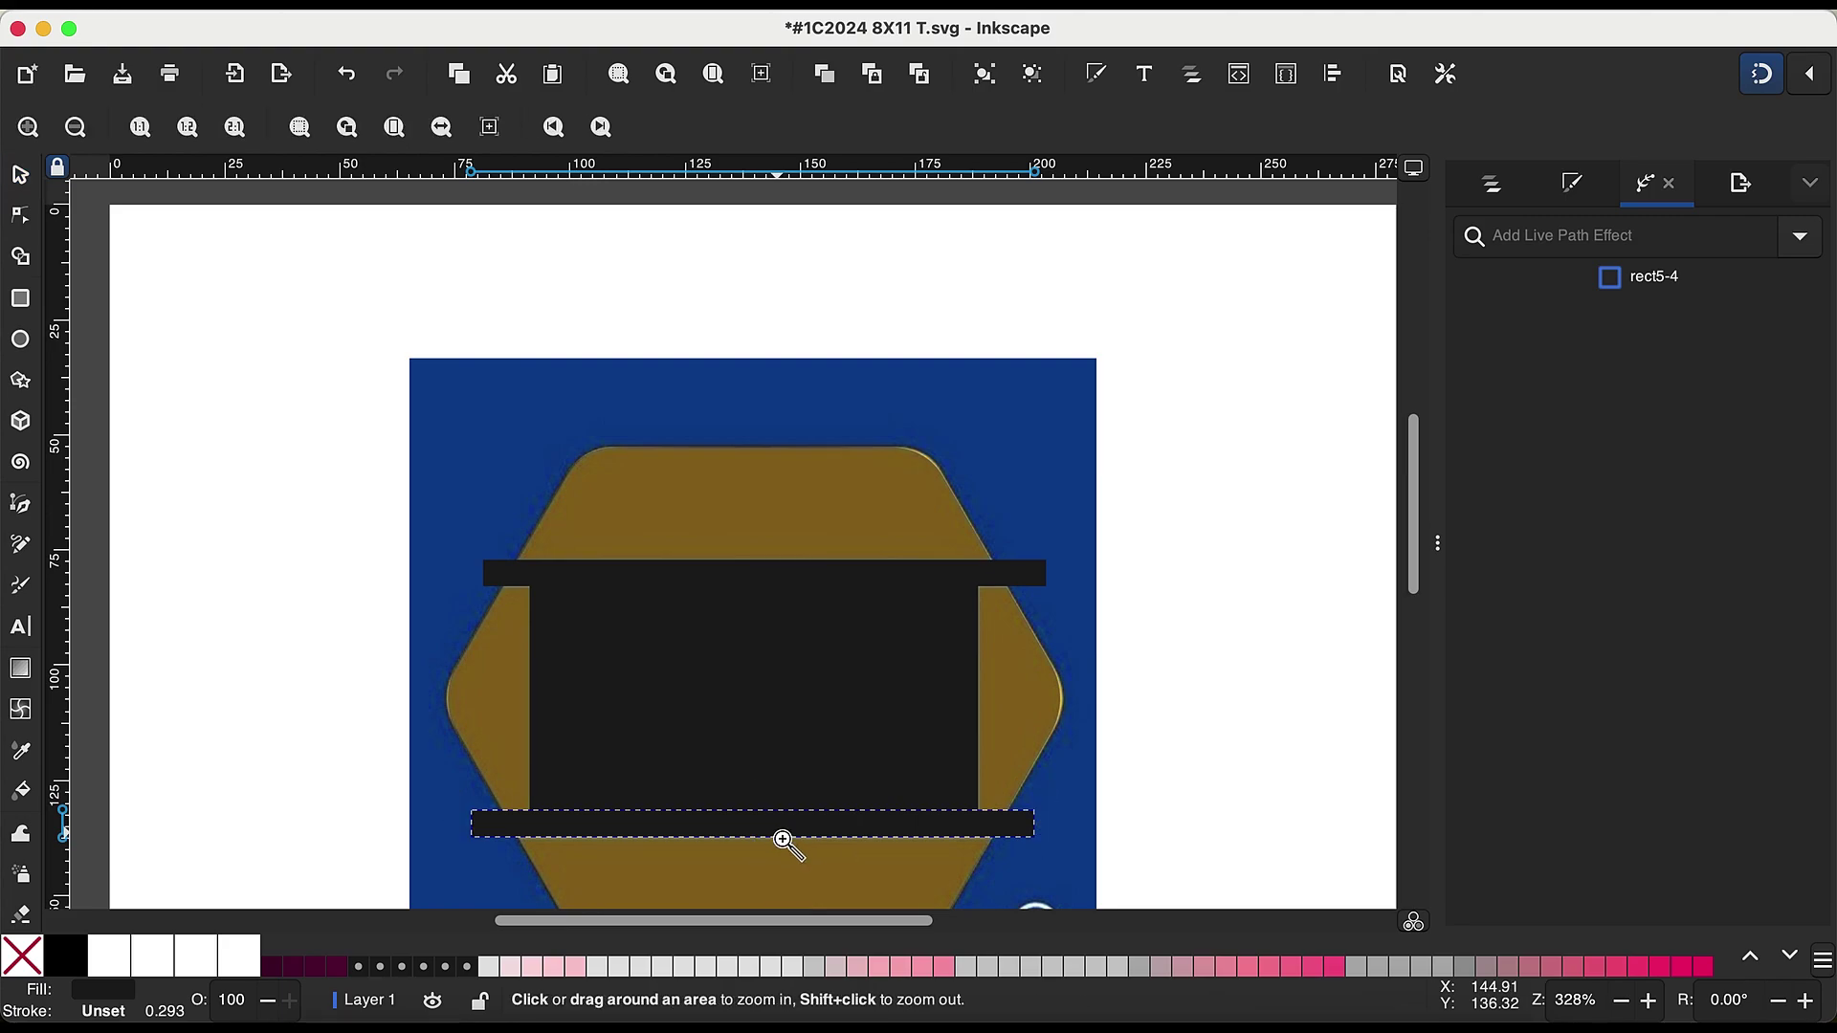
pyautogui.click(795, 841)
pyautogui.click(32, 182)
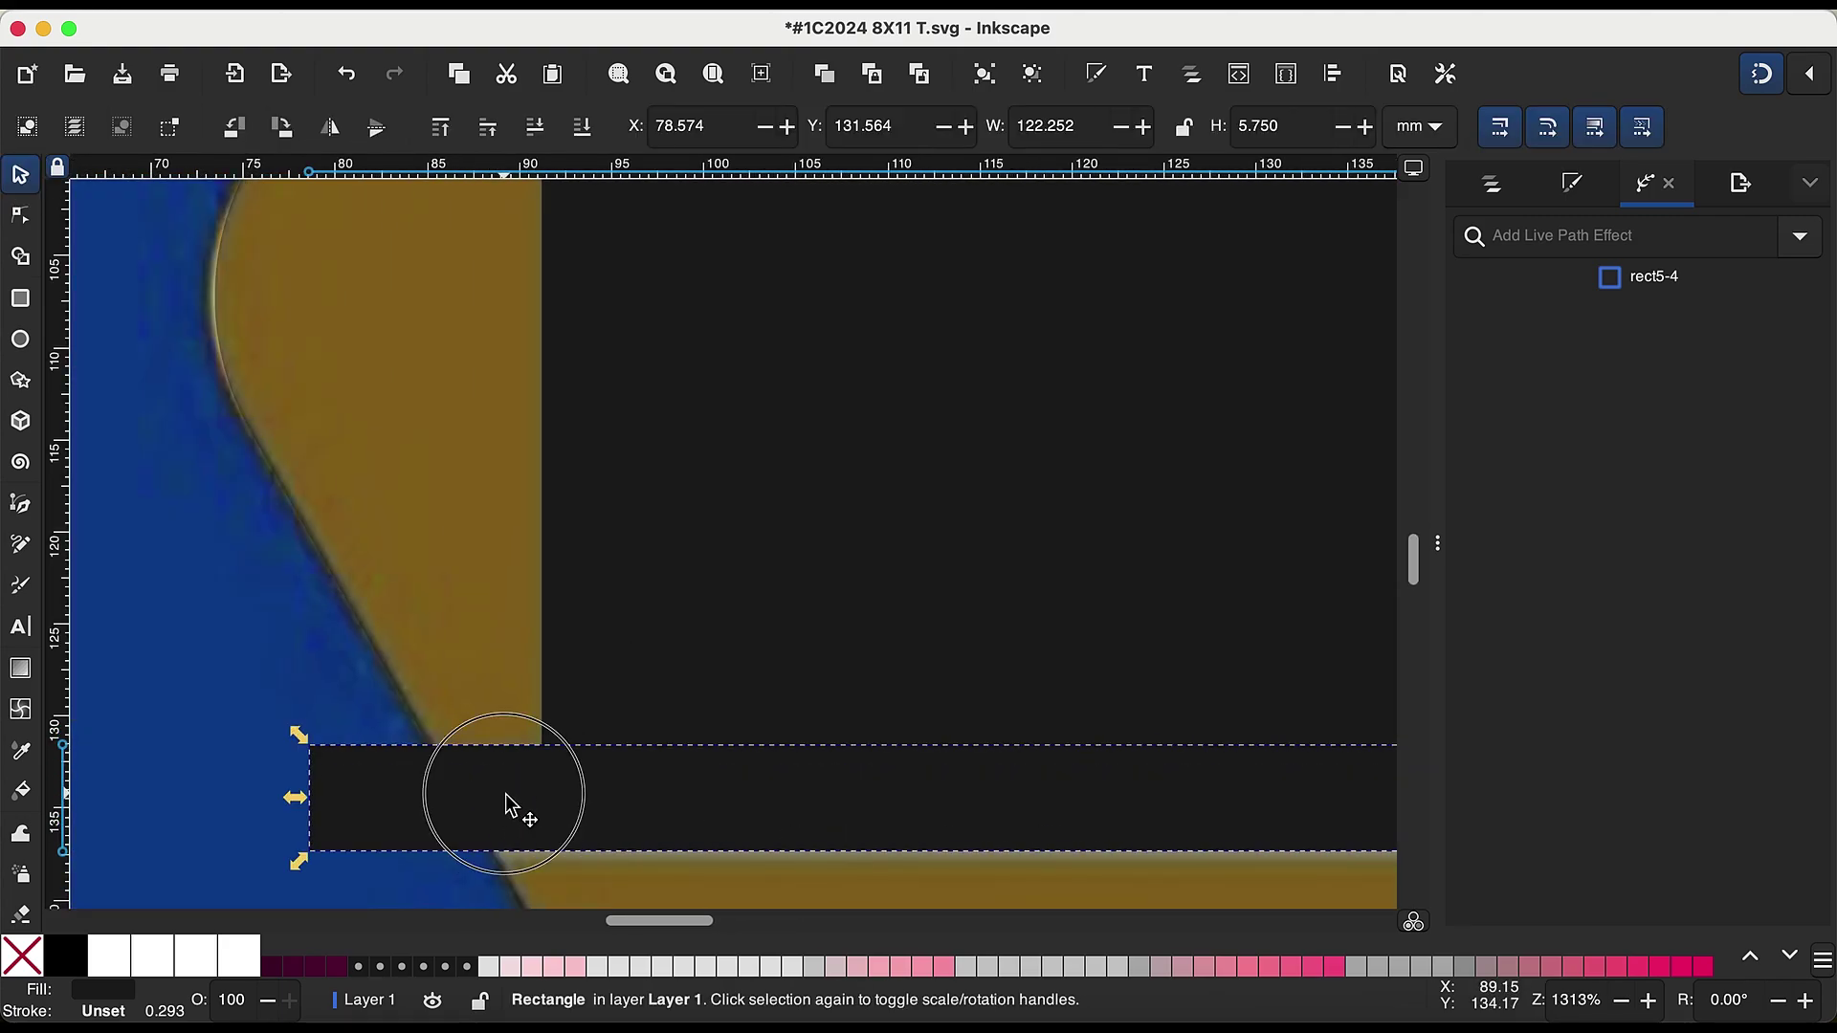
pyautogui.moveTo(507, 806); pyautogui.dragTo(533, 808)
# Step: Union the bottom bar with the large dark block
pyautogui.click(623, 730)
pyautogui.hscroll(10, 787, 750)
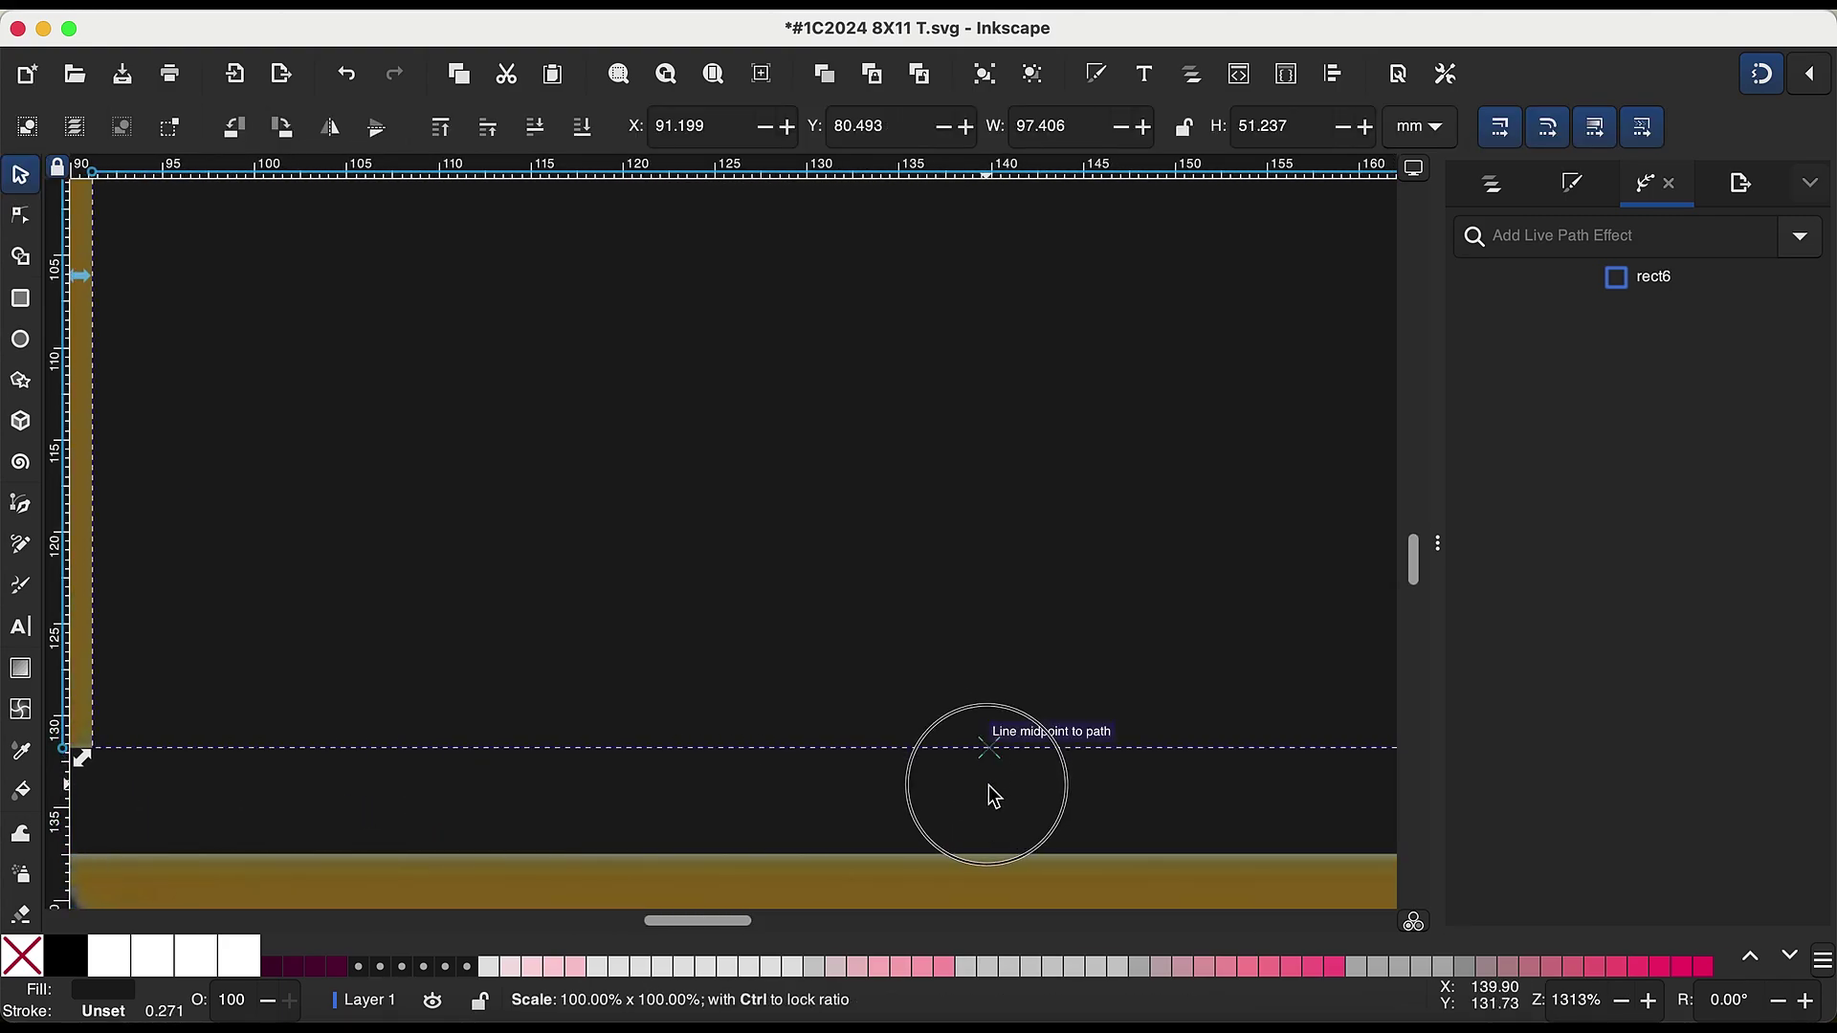
pyautogui.click(812, 840)
pyautogui.keyDown('shift'); pyautogui.click(1001, 863); pyautogui.keyUp('shift')
pyautogui.click(521, 127)
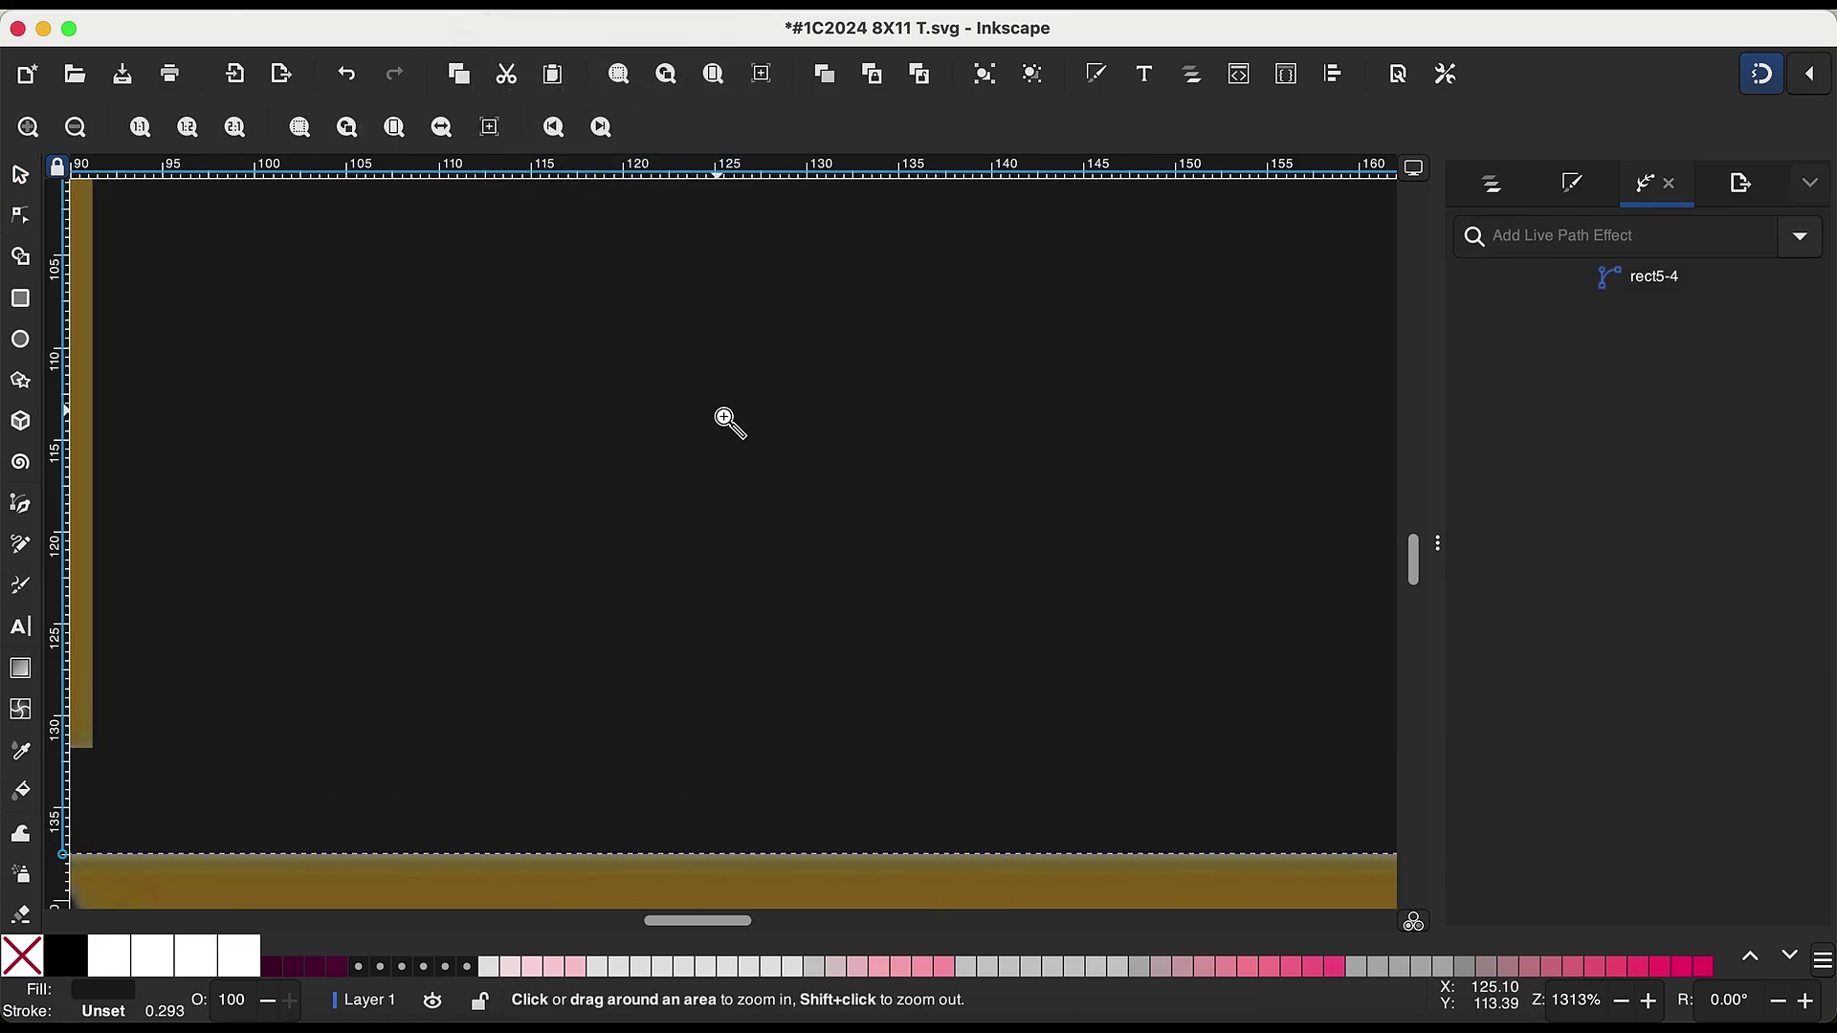
pyautogui.keyDown('shift'); pyautogui.click(724, 421); pyautogui.keyUp('shift')
# Step: Union the top bar into the dark shape, then cut it out of the gold hexagon
pyautogui.click(724, 421)
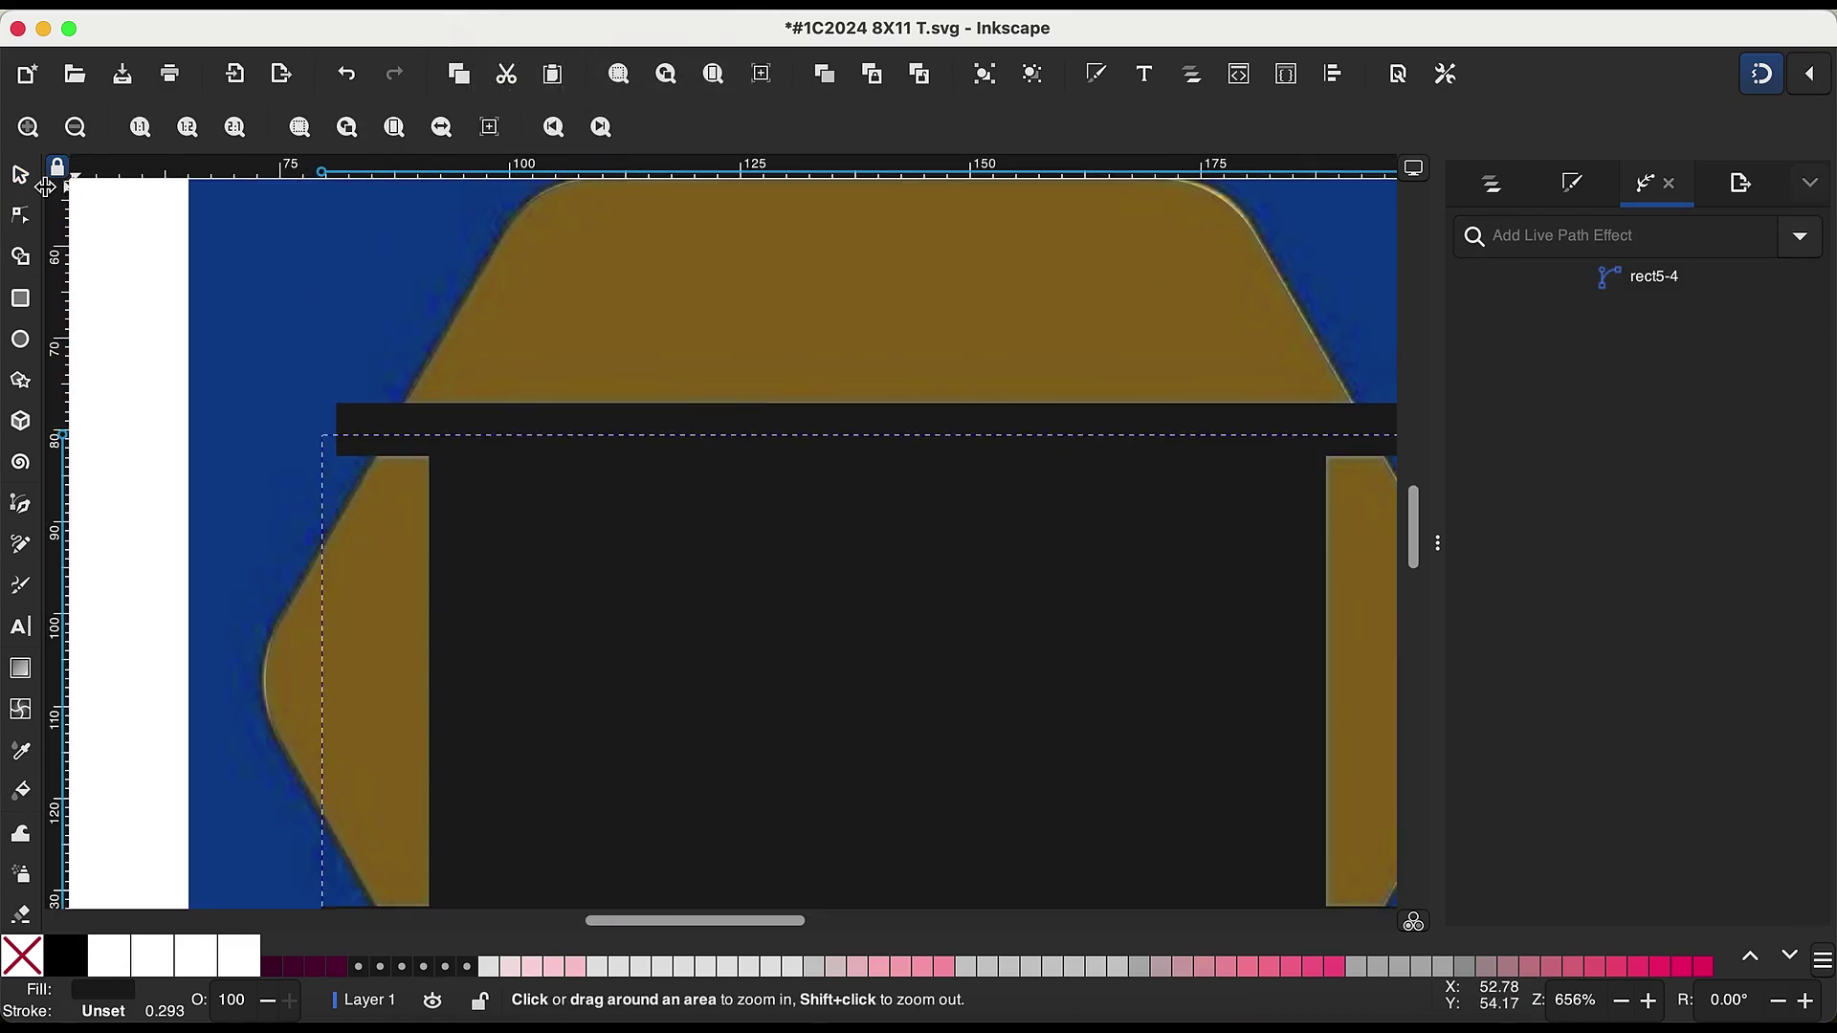
pyautogui.click(20, 175)
pyautogui.keyDown('shift'); pyautogui.click(586, 426); pyautogui.keyUp('shift')
pyautogui.click(479, 3)
pyautogui.click(533, 128)
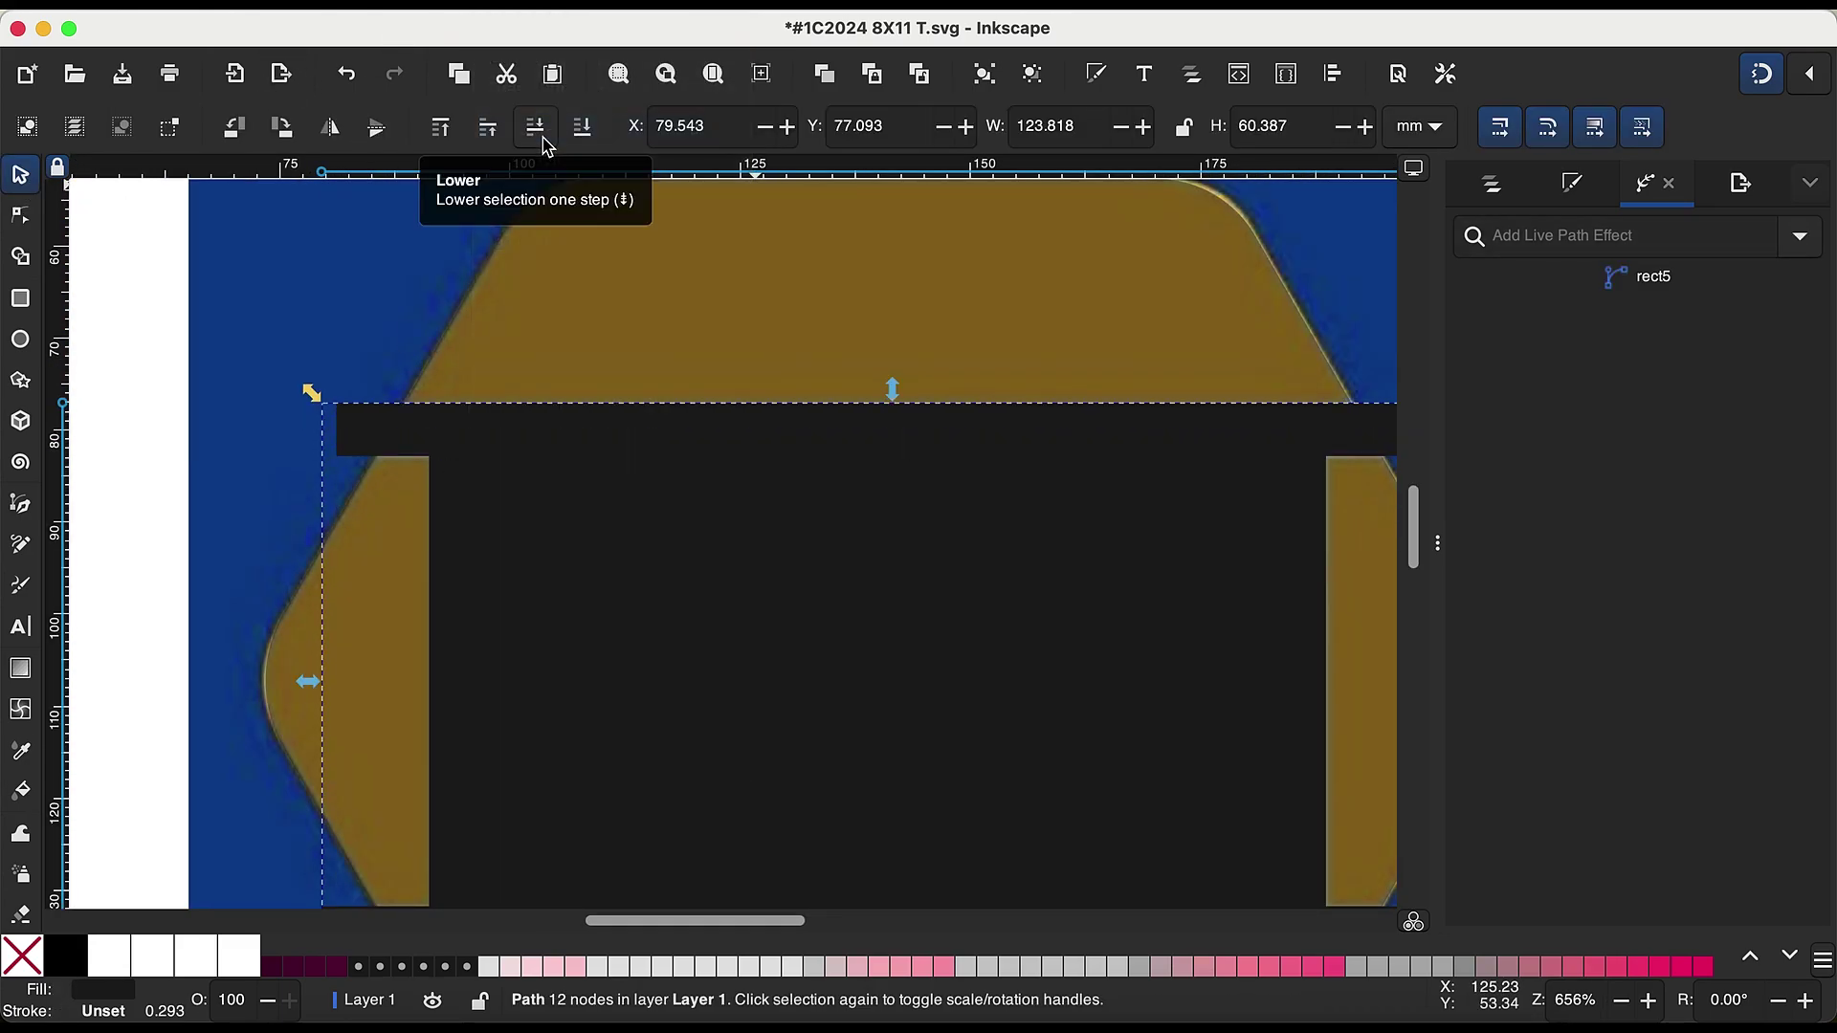
pyautogui.keyDown('shift'); pyautogui.click(642, 376); pyautogui.keyUp('shift')
pyautogui.click(478, 4)
pyautogui.click(550, 156)
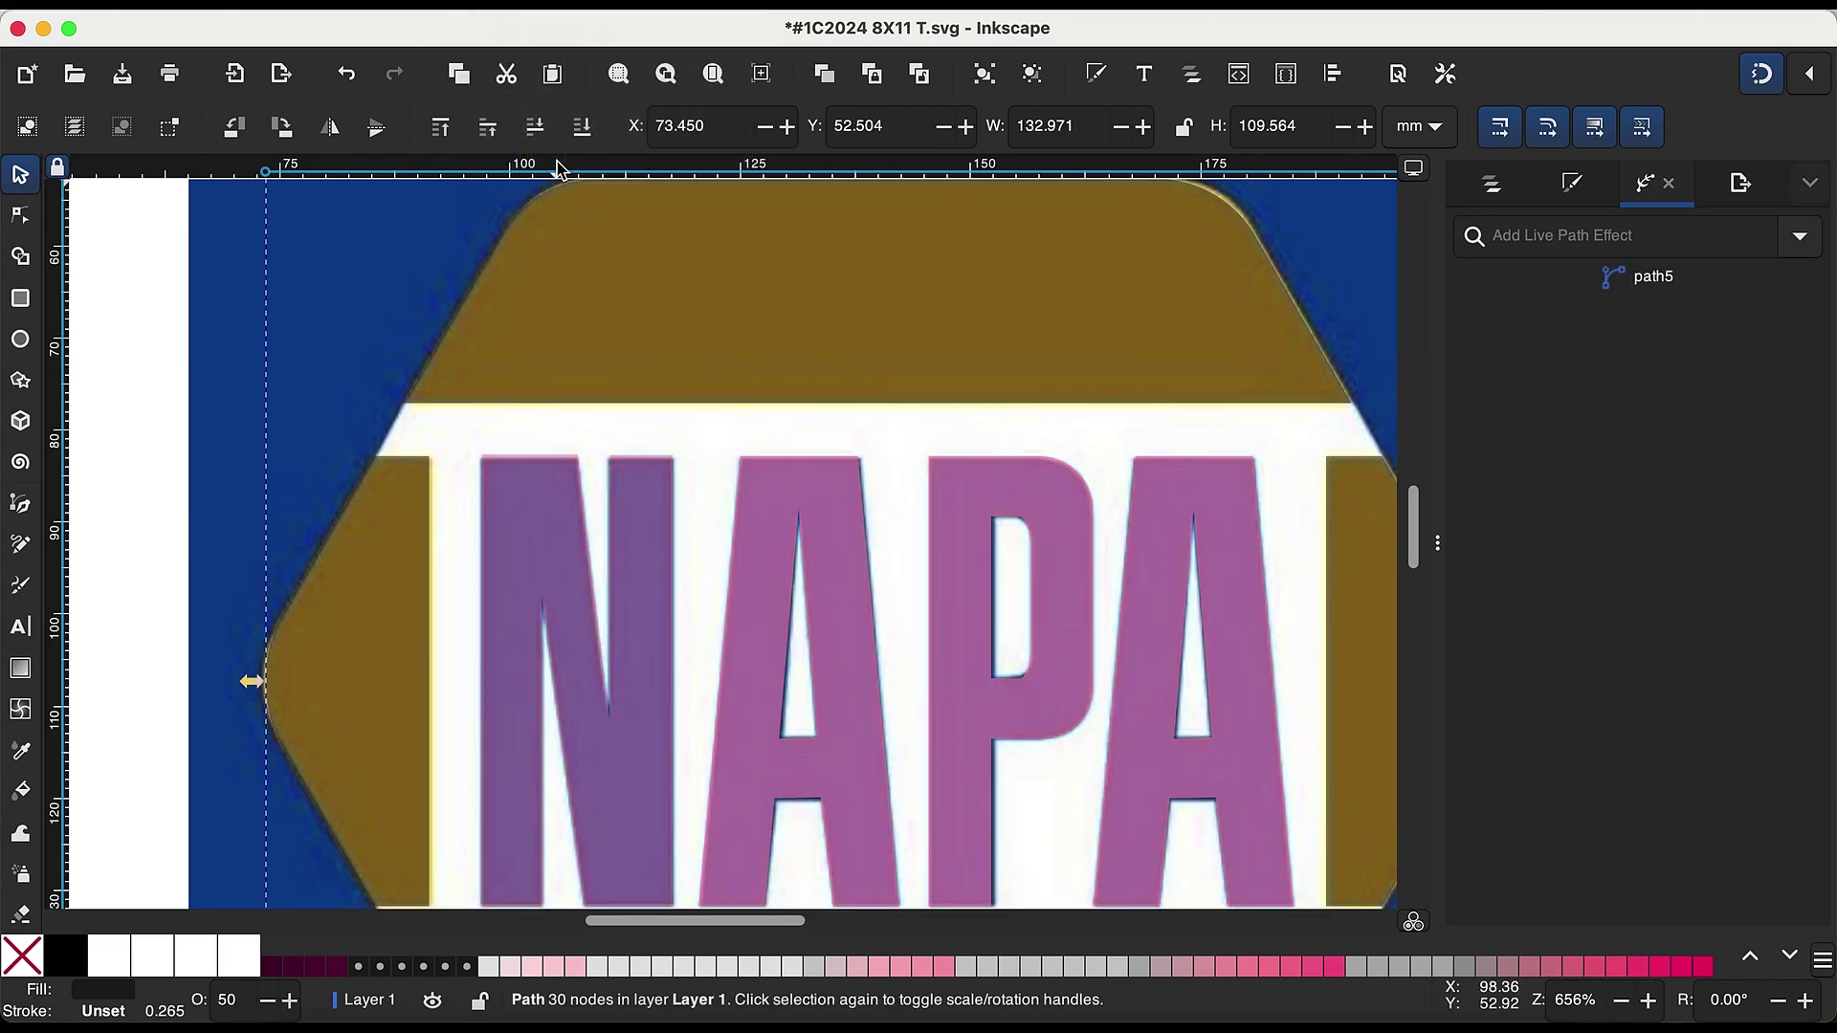
# Step: Fill the background rectangle with the logo blue sampled from the reference
pyautogui.press('z')
pyautogui.keyDown('shift'); pyautogui.click(654, 520); pyautogui.keyUp('shift')
pyautogui.keyDown('shift'); pyautogui.click(851, 533); pyautogui.keyUp('shift')
pyautogui.press('d')
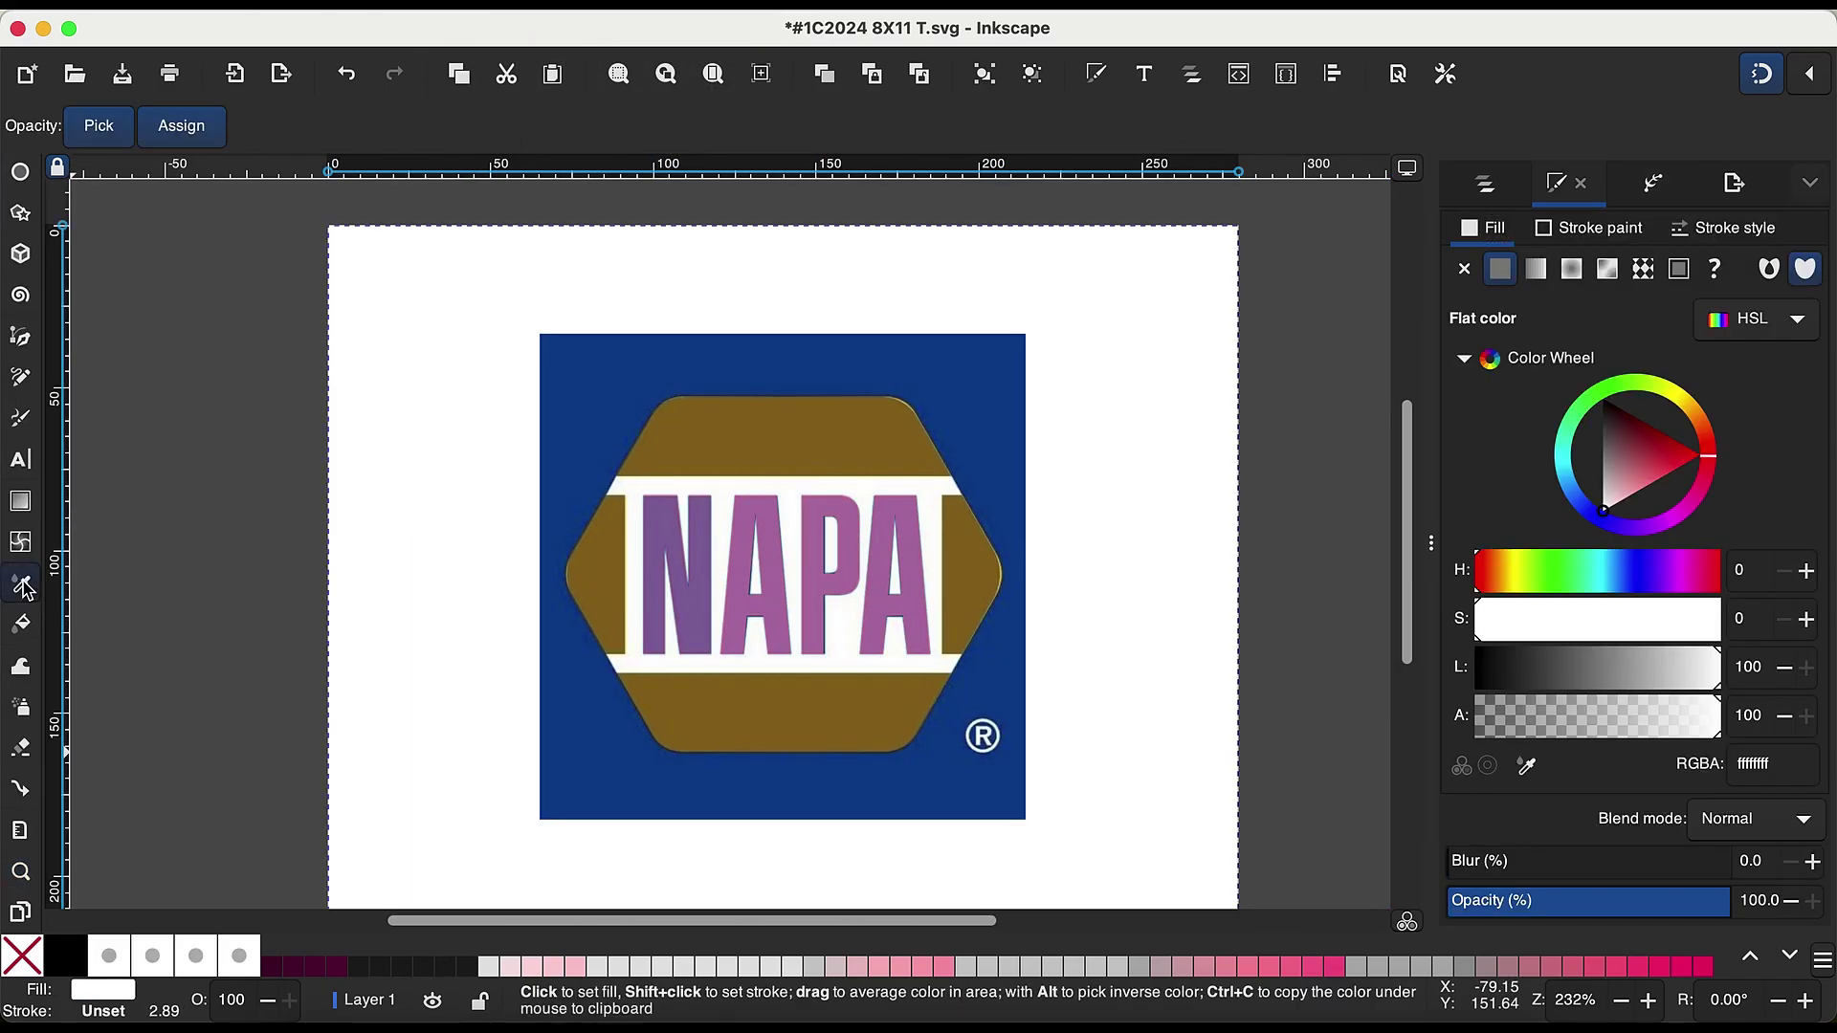
pyautogui.click(601, 758)
# Step: Move image1 out of Layer 1 to root level and hide rect20143
pyautogui.hotkey('ctrl', 'shift', 'l')
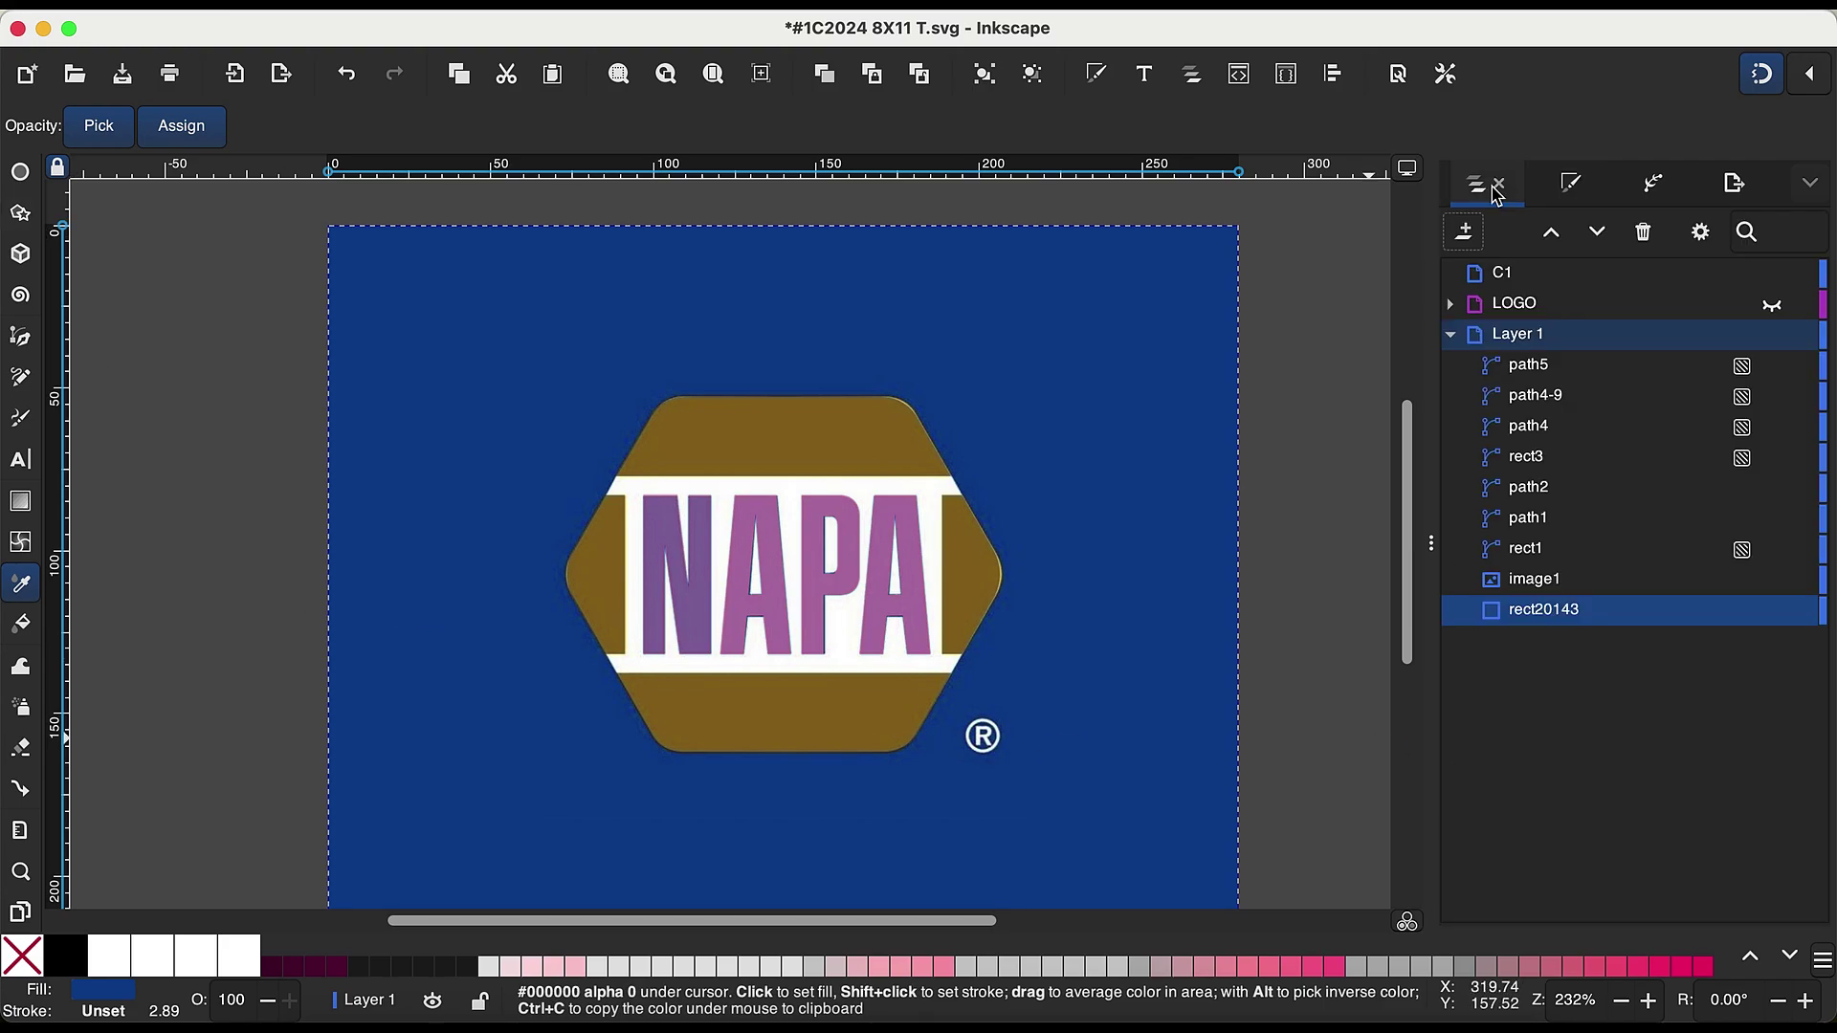
pyautogui.press('n')
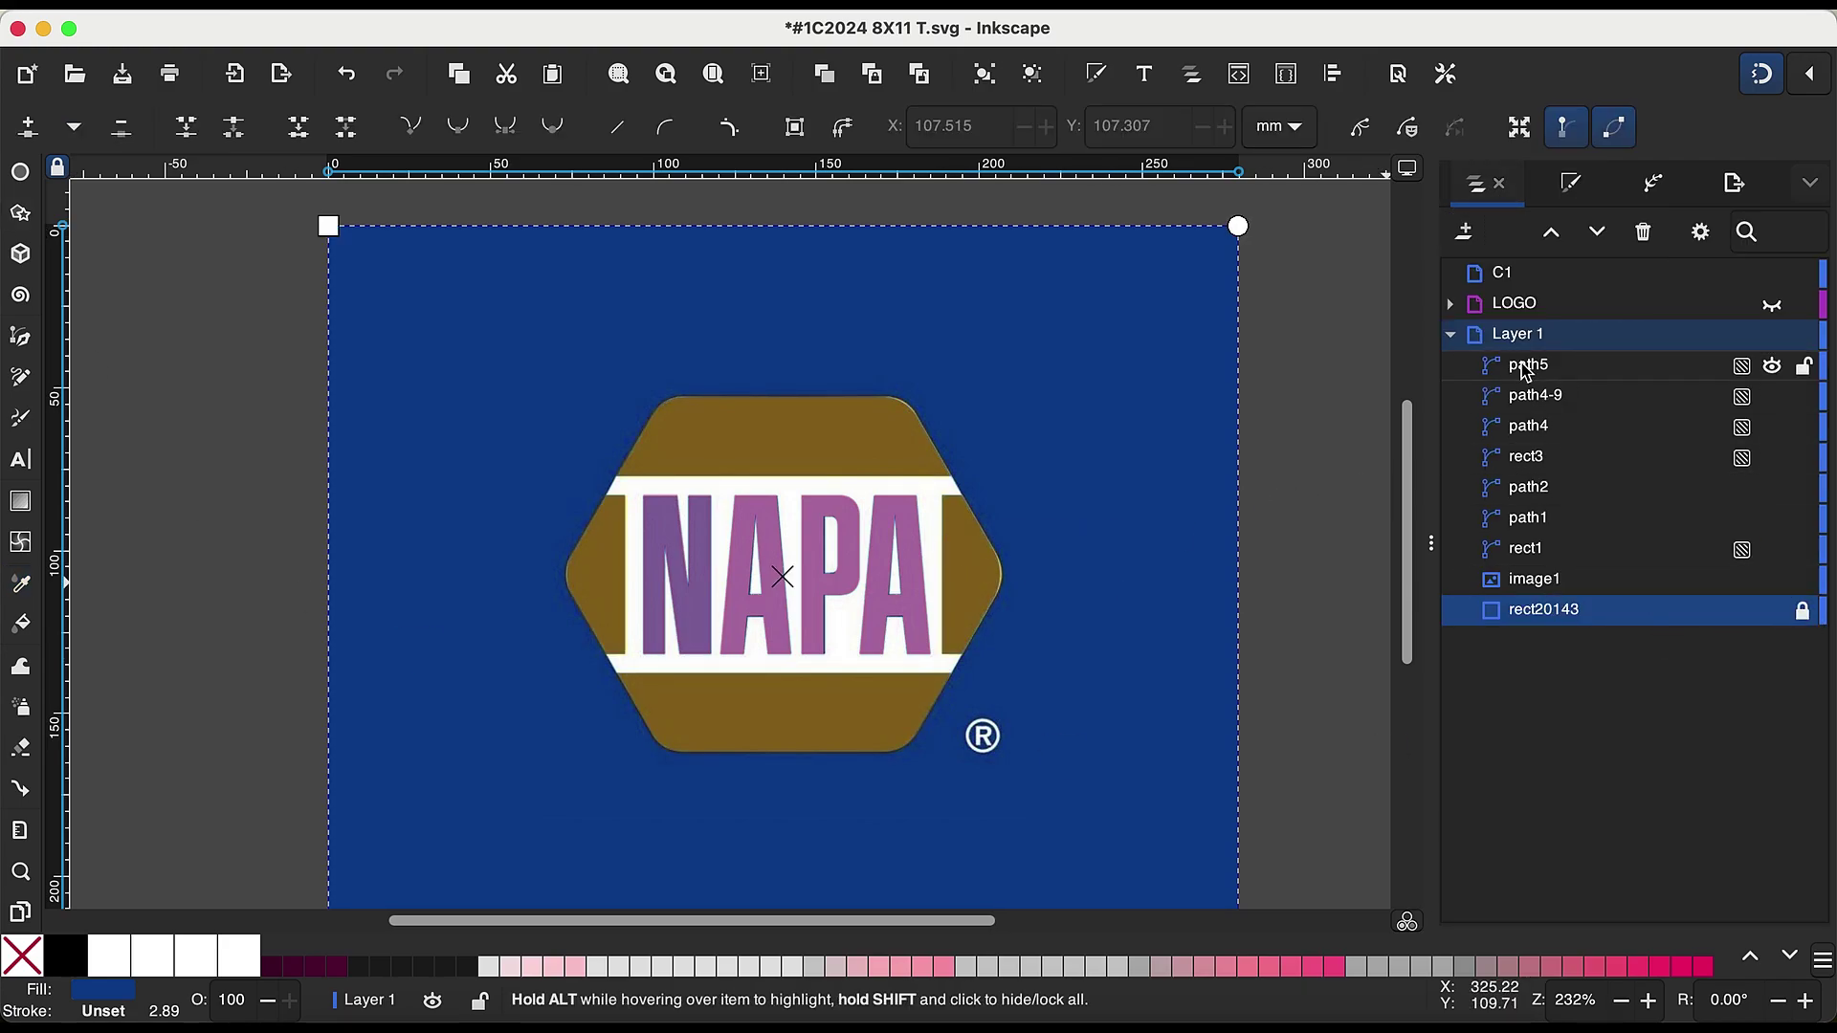
pyautogui.click(1527, 373)
pyautogui.moveTo(1559, 593); pyautogui.dragTo(1535, 330)
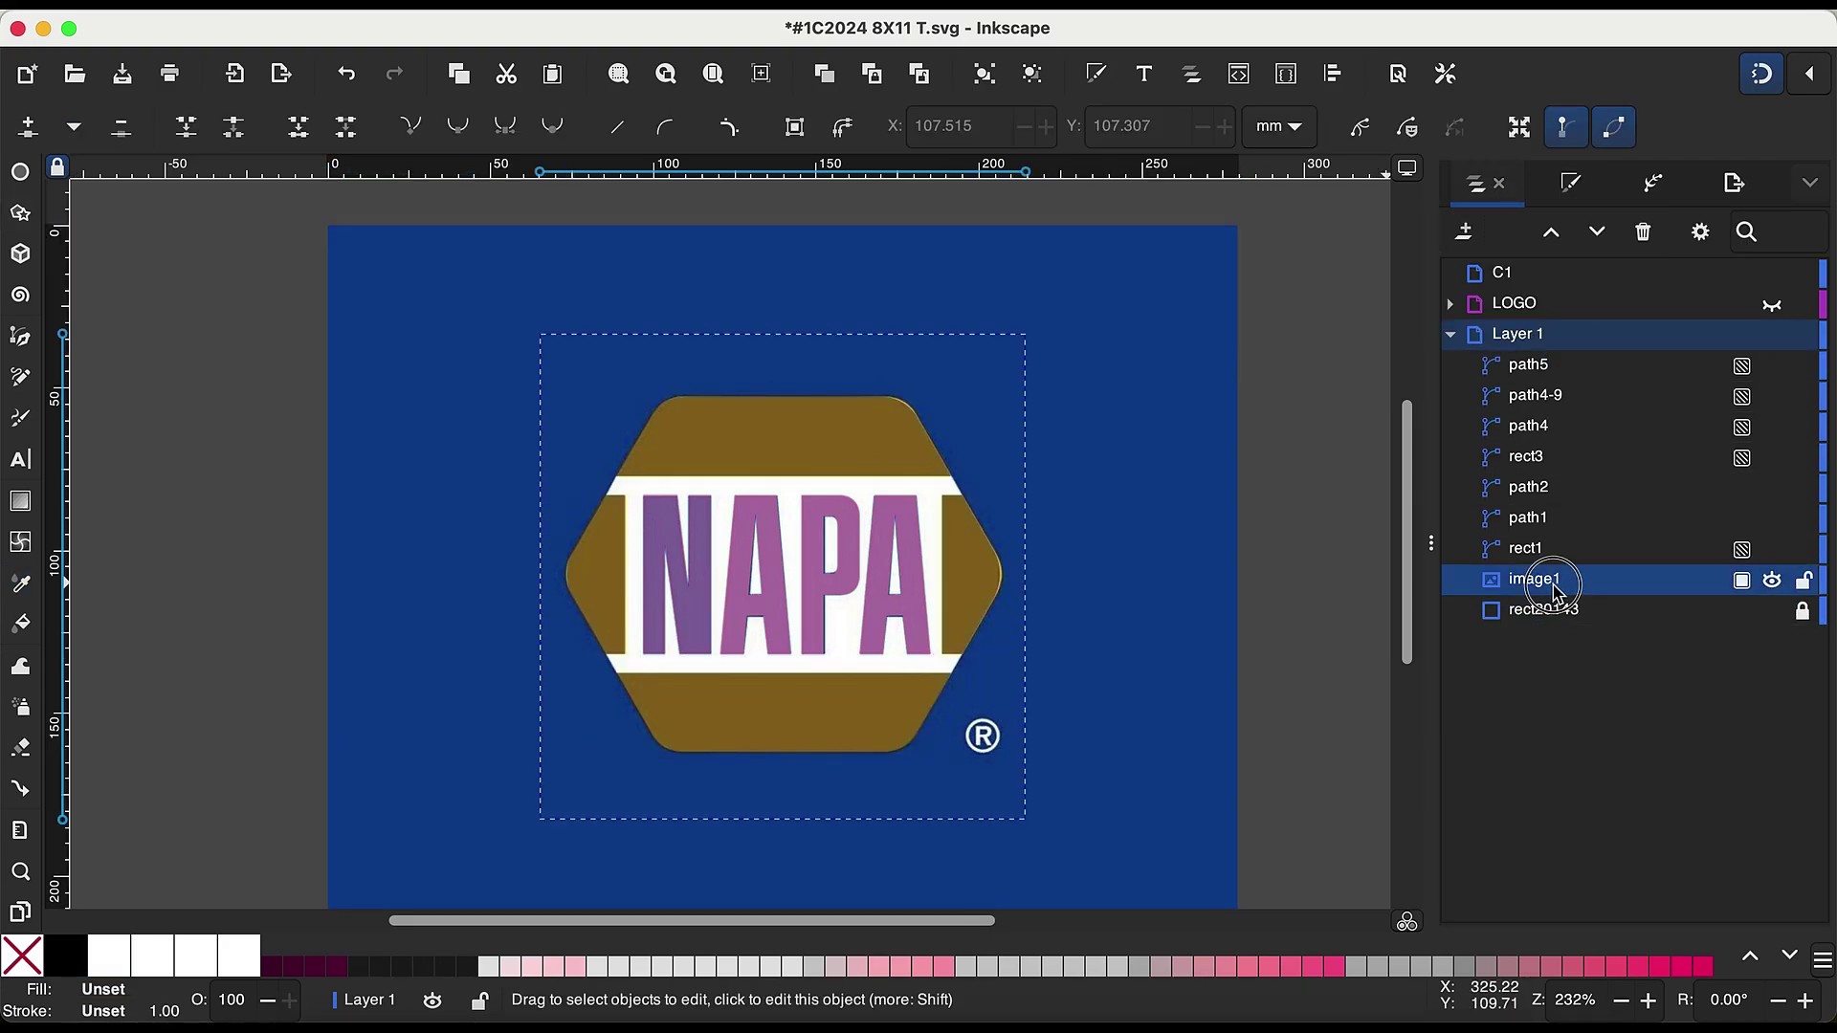
pyautogui.click(1545, 373)
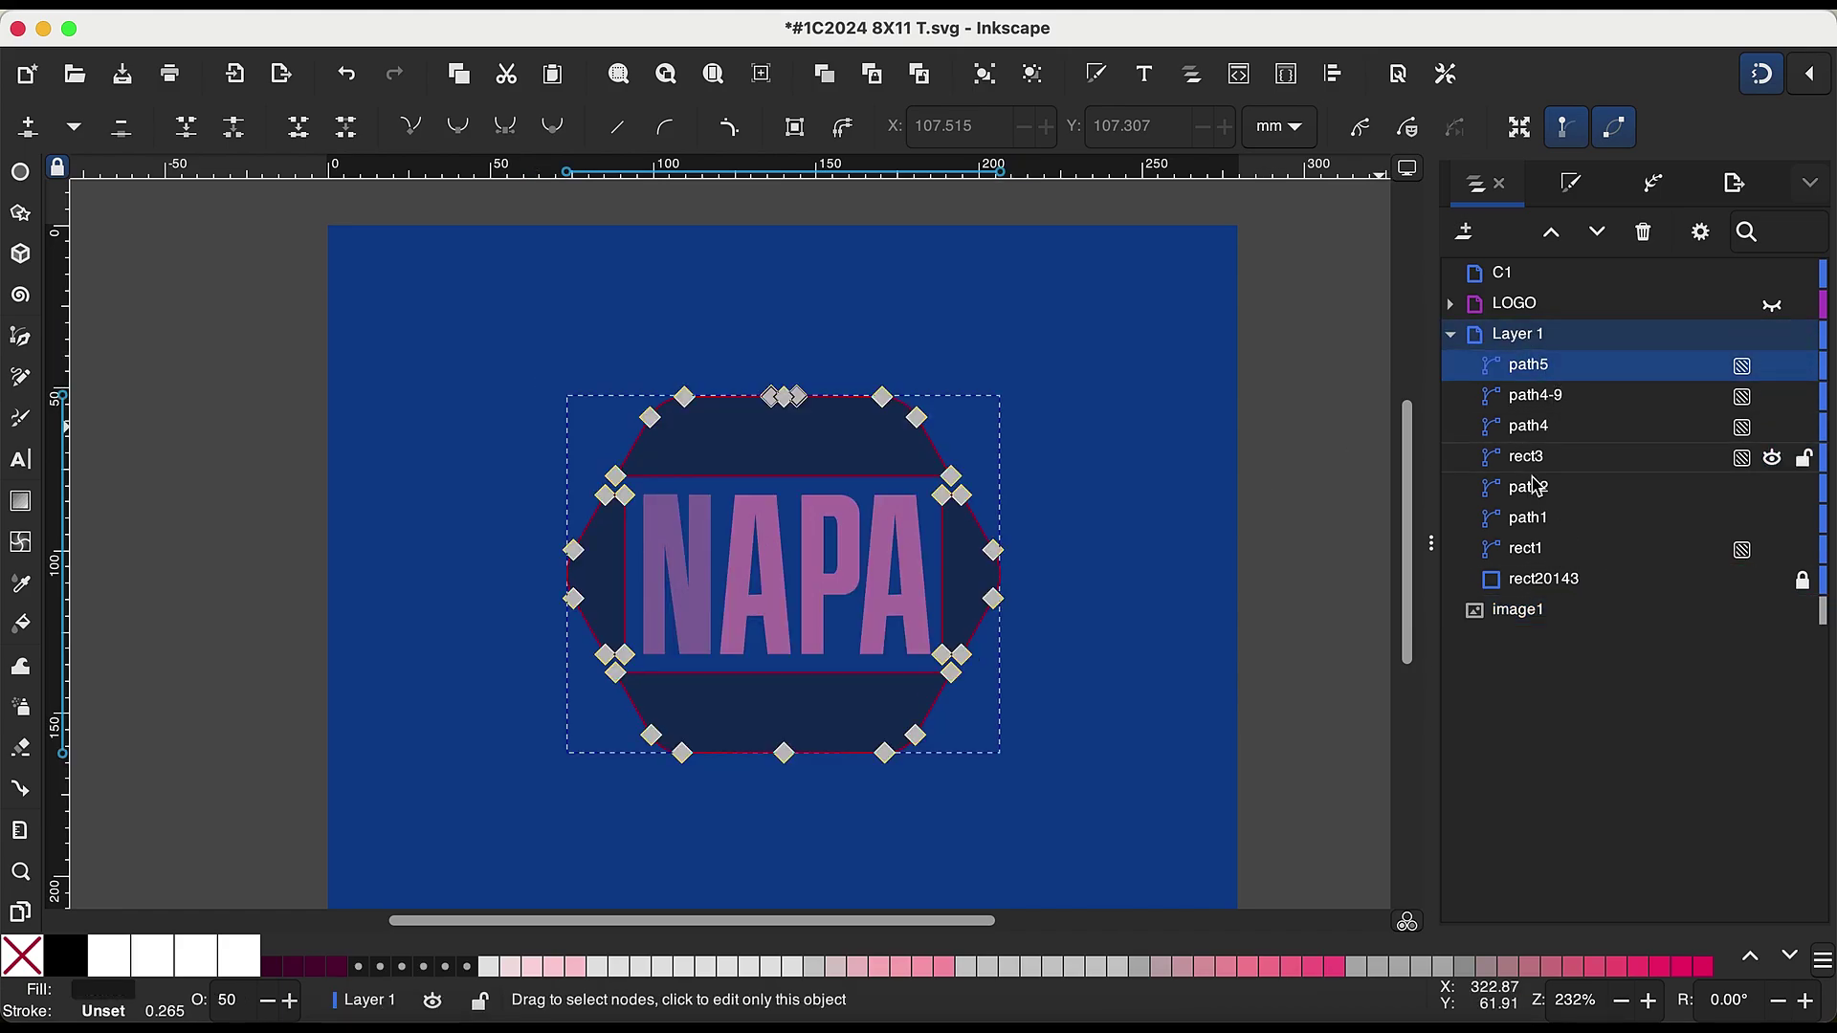
pyautogui.click(1551, 578)
pyautogui.click(1775, 581)
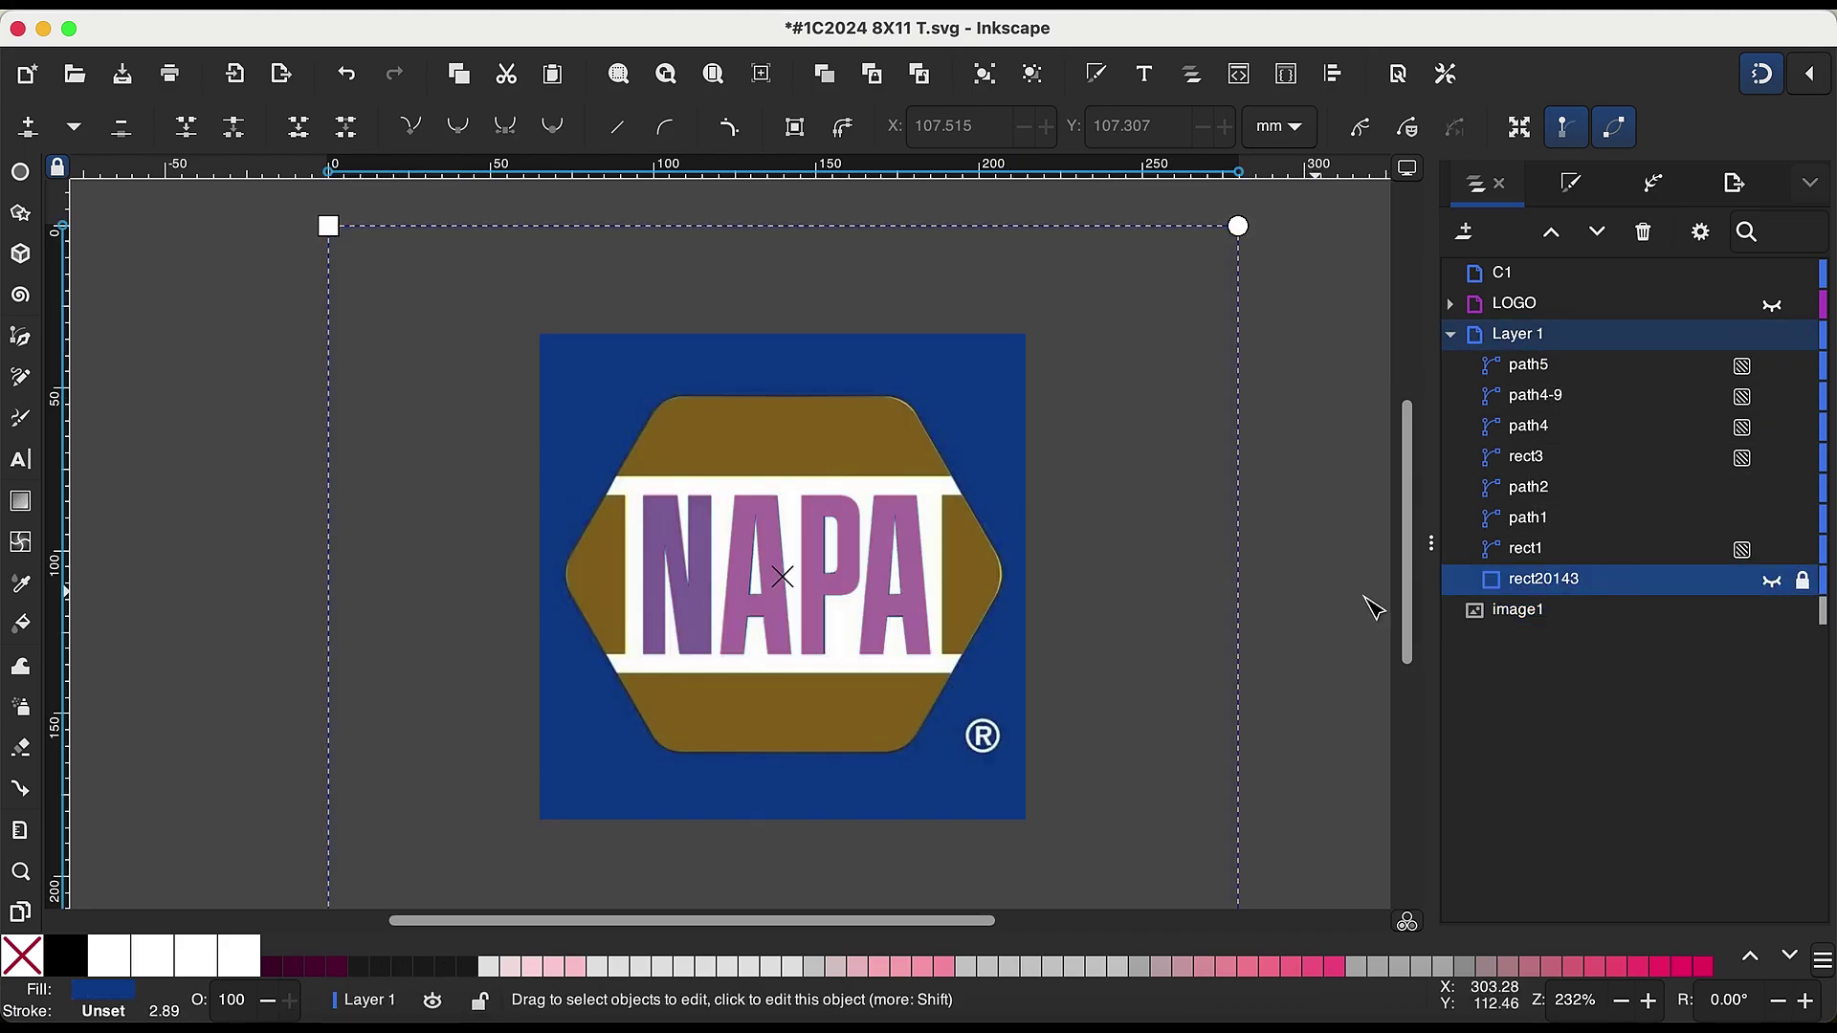
# Step: Drag image1 to the top of the object stack and show rect20143 again
pyautogui.click(1526, 548)
pyautogui.click(1527, 426)
pyautogui.click(1527, 365)
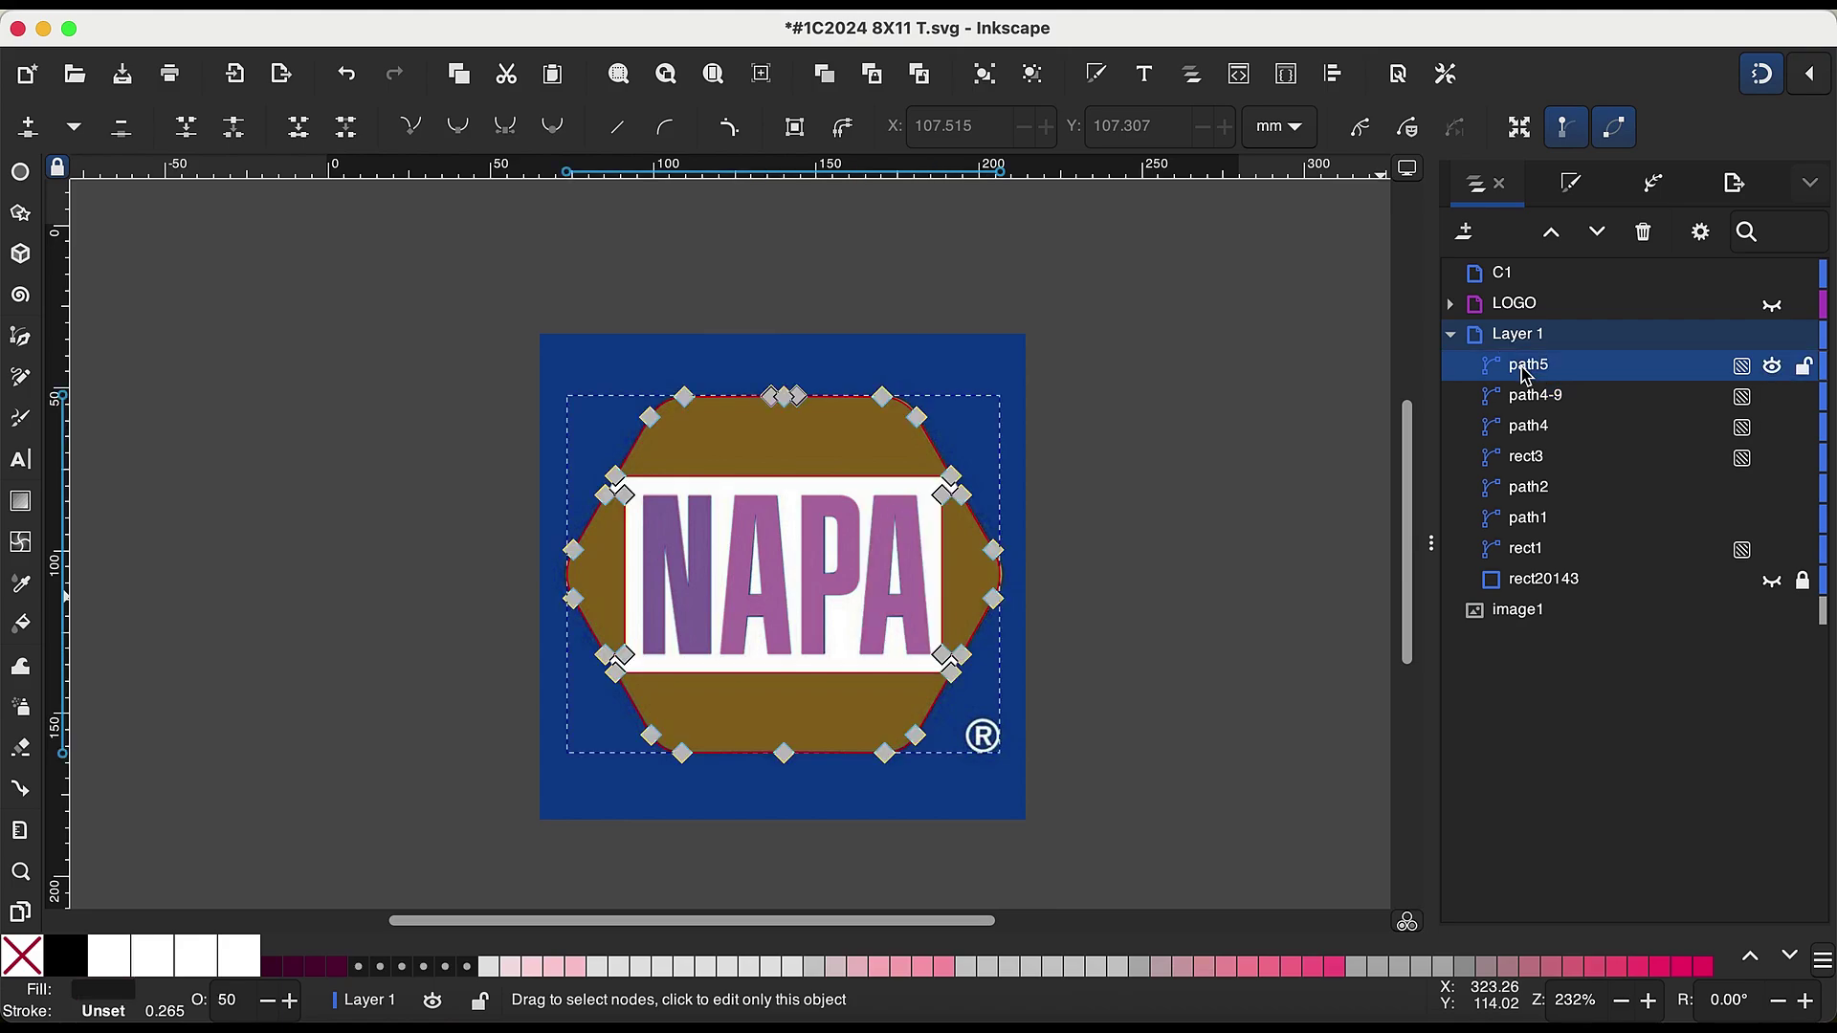
pyautogui.moveTo(1520, 612); pyautogui.dragTo(1518, 270)
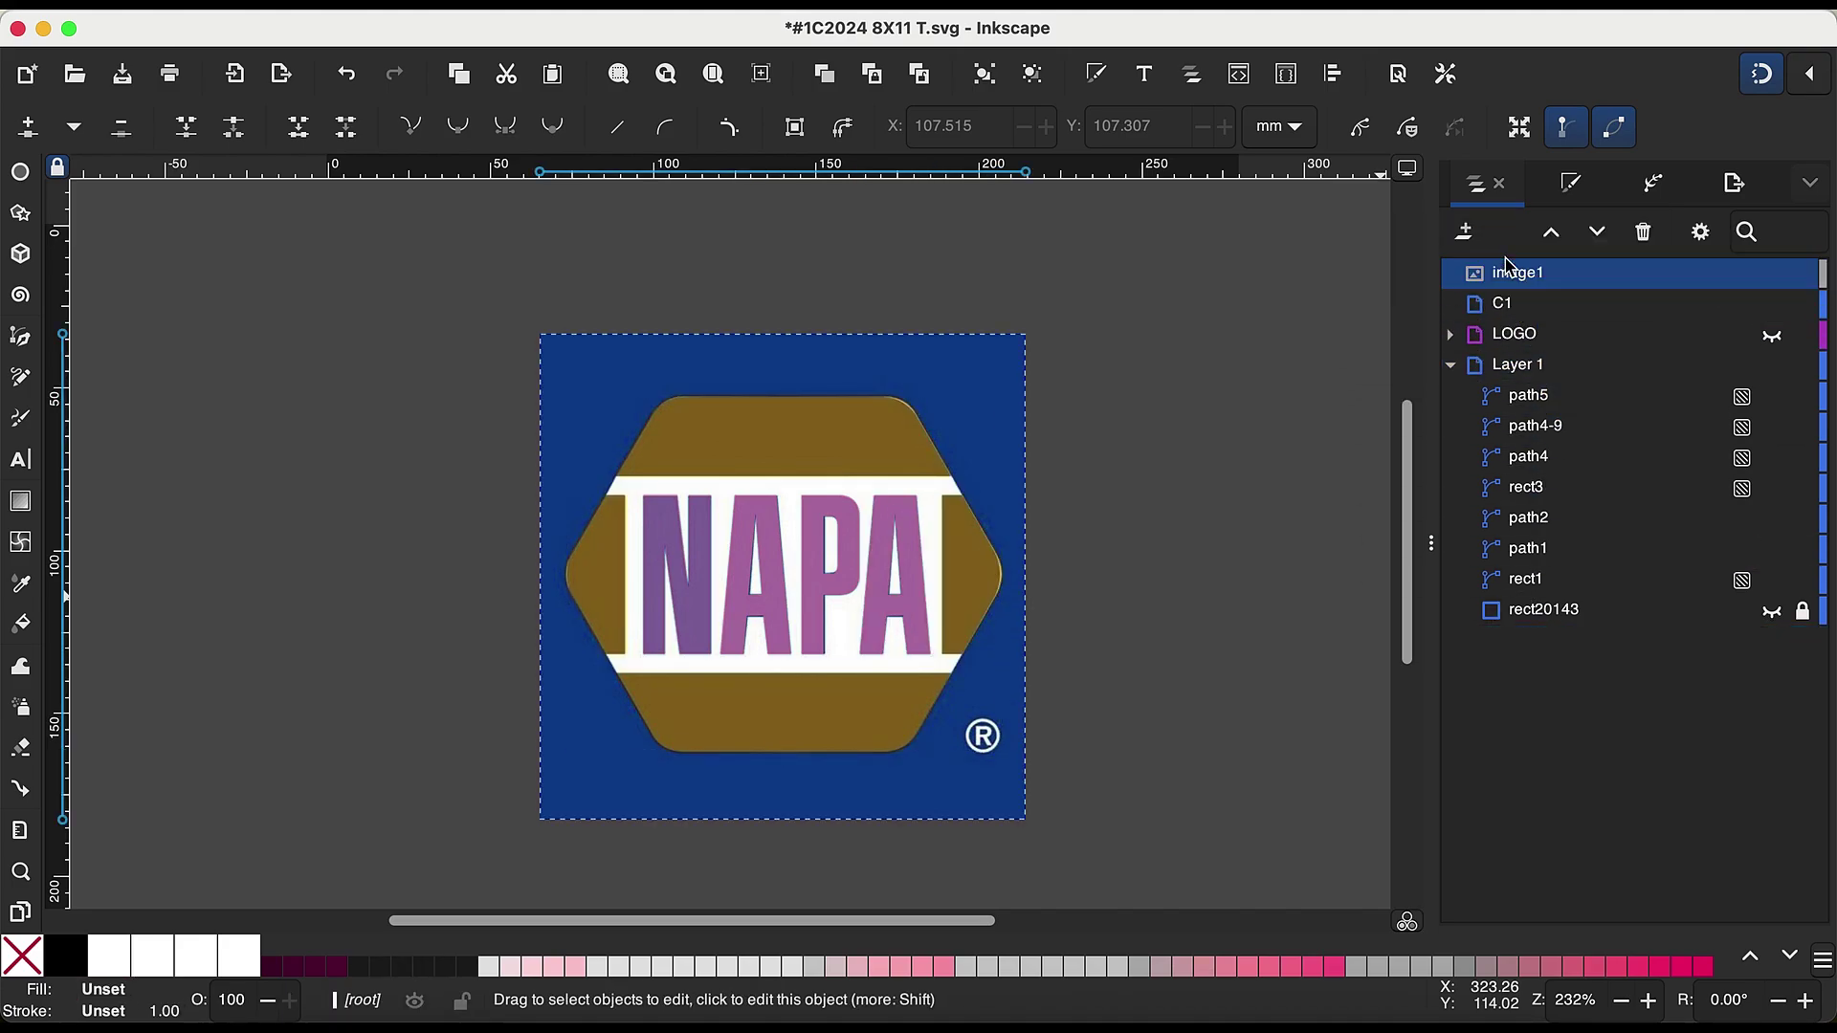
pyautogui.click(1626, 610)
pyautogui.click(1771, 611)
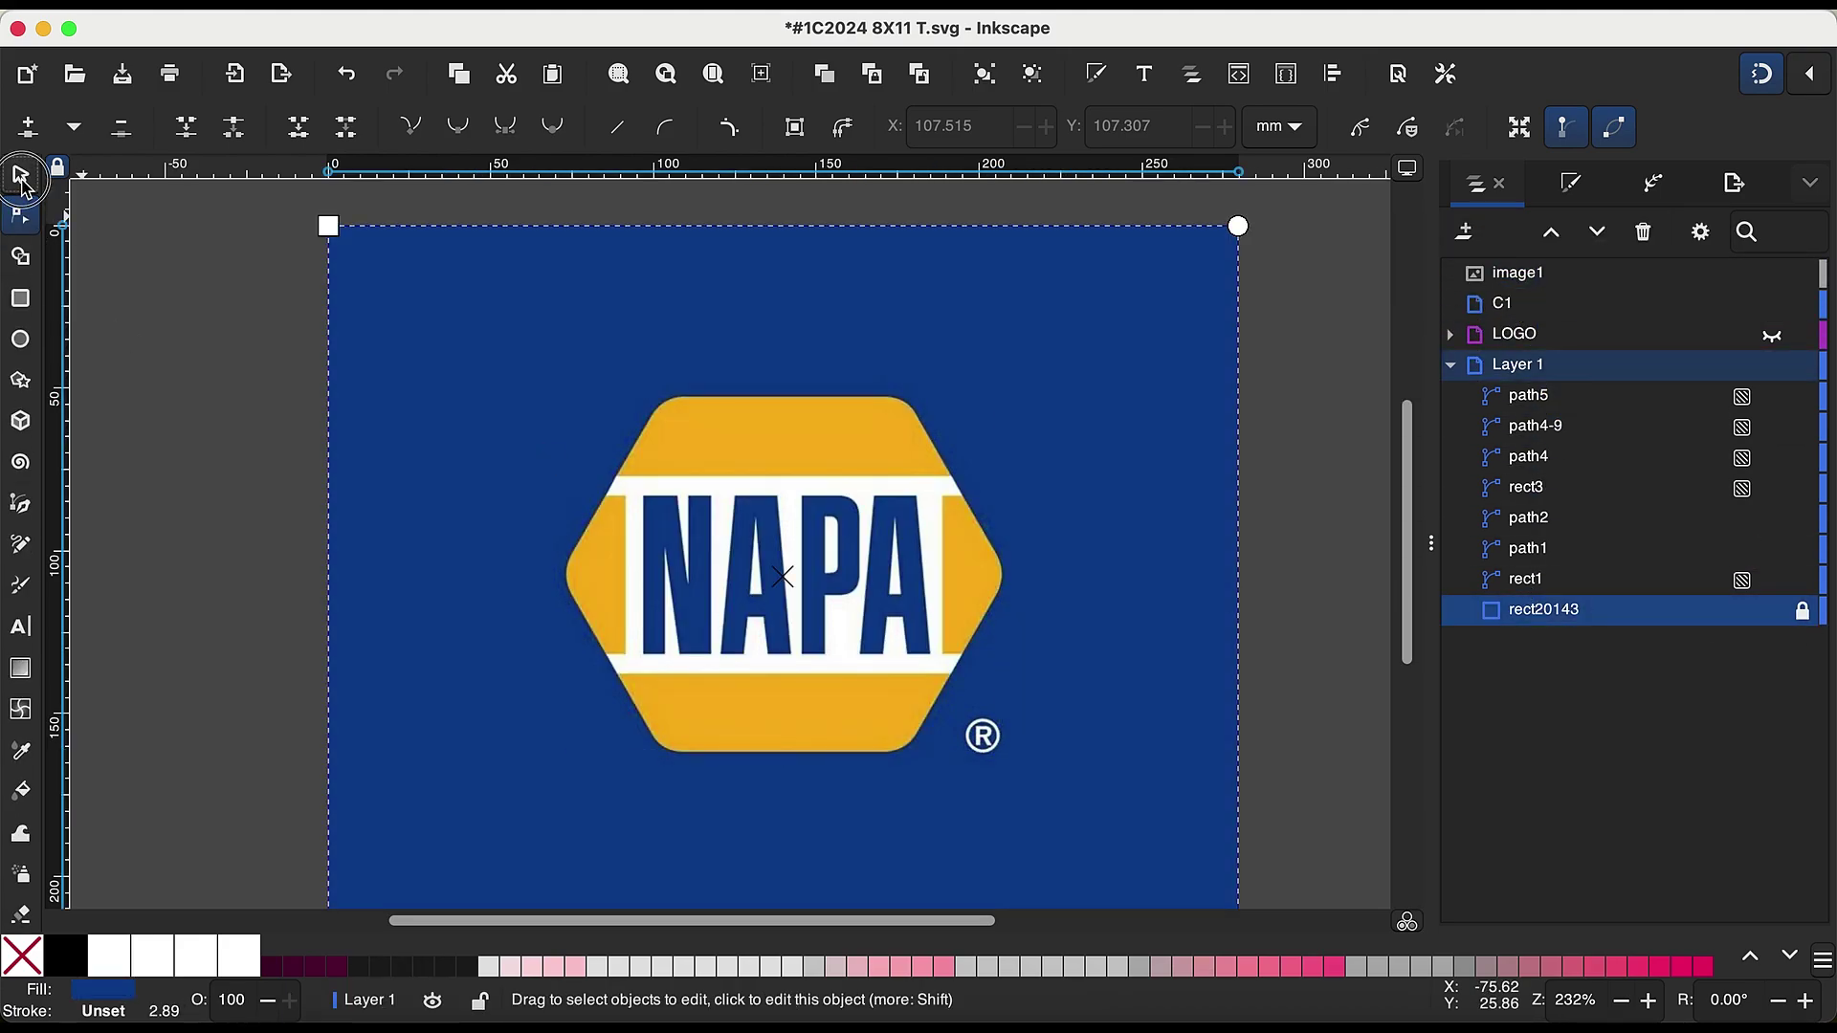
# Step: Move the reference image to the right of the traced logo
pyautogui.click(21, 177)
pyautogui.moveTo(911, 730); pyautogui.dragTo(1024, 727)
pyautogui.moveTo(1153, 685); pyautogui.dragTo(1313, 650)
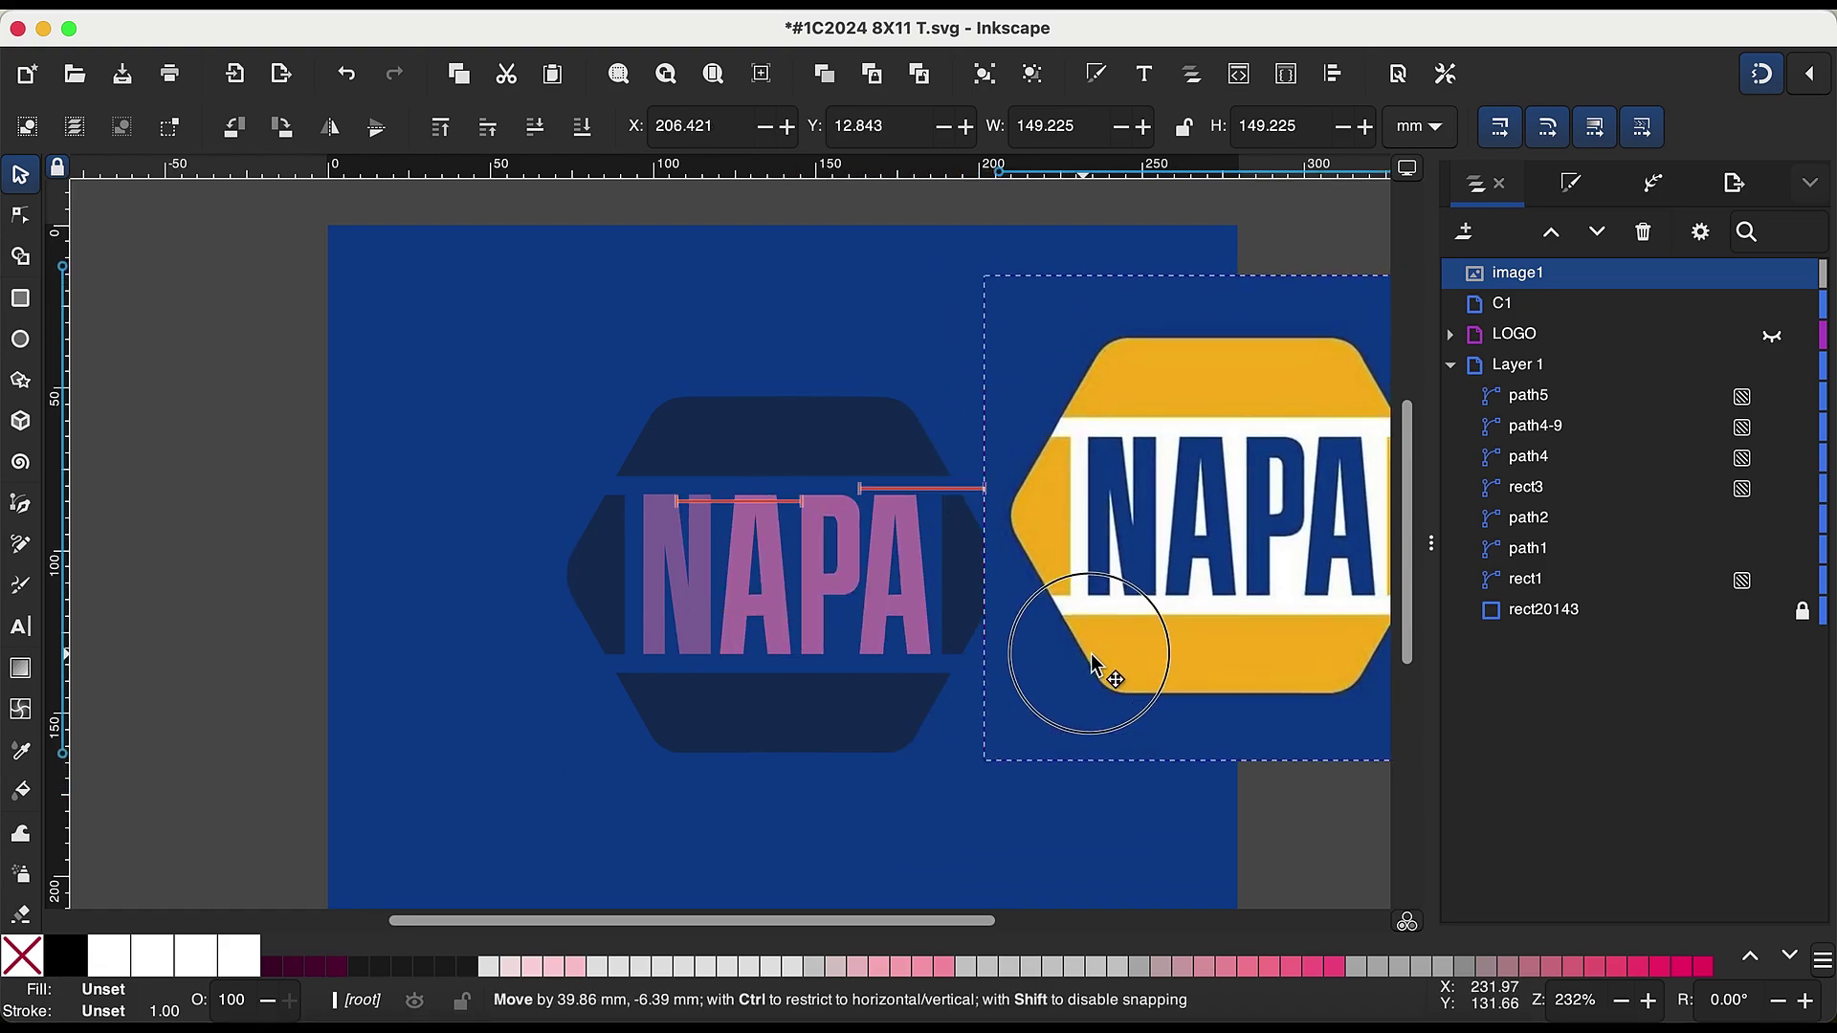
pyautogui.hscroll(5, 1140, 644)
# Step: Give the hexagon bands the reference yellow and the NAPA letters its blue, at 100% opacity
pyautogui.doubleClick(524, 708)
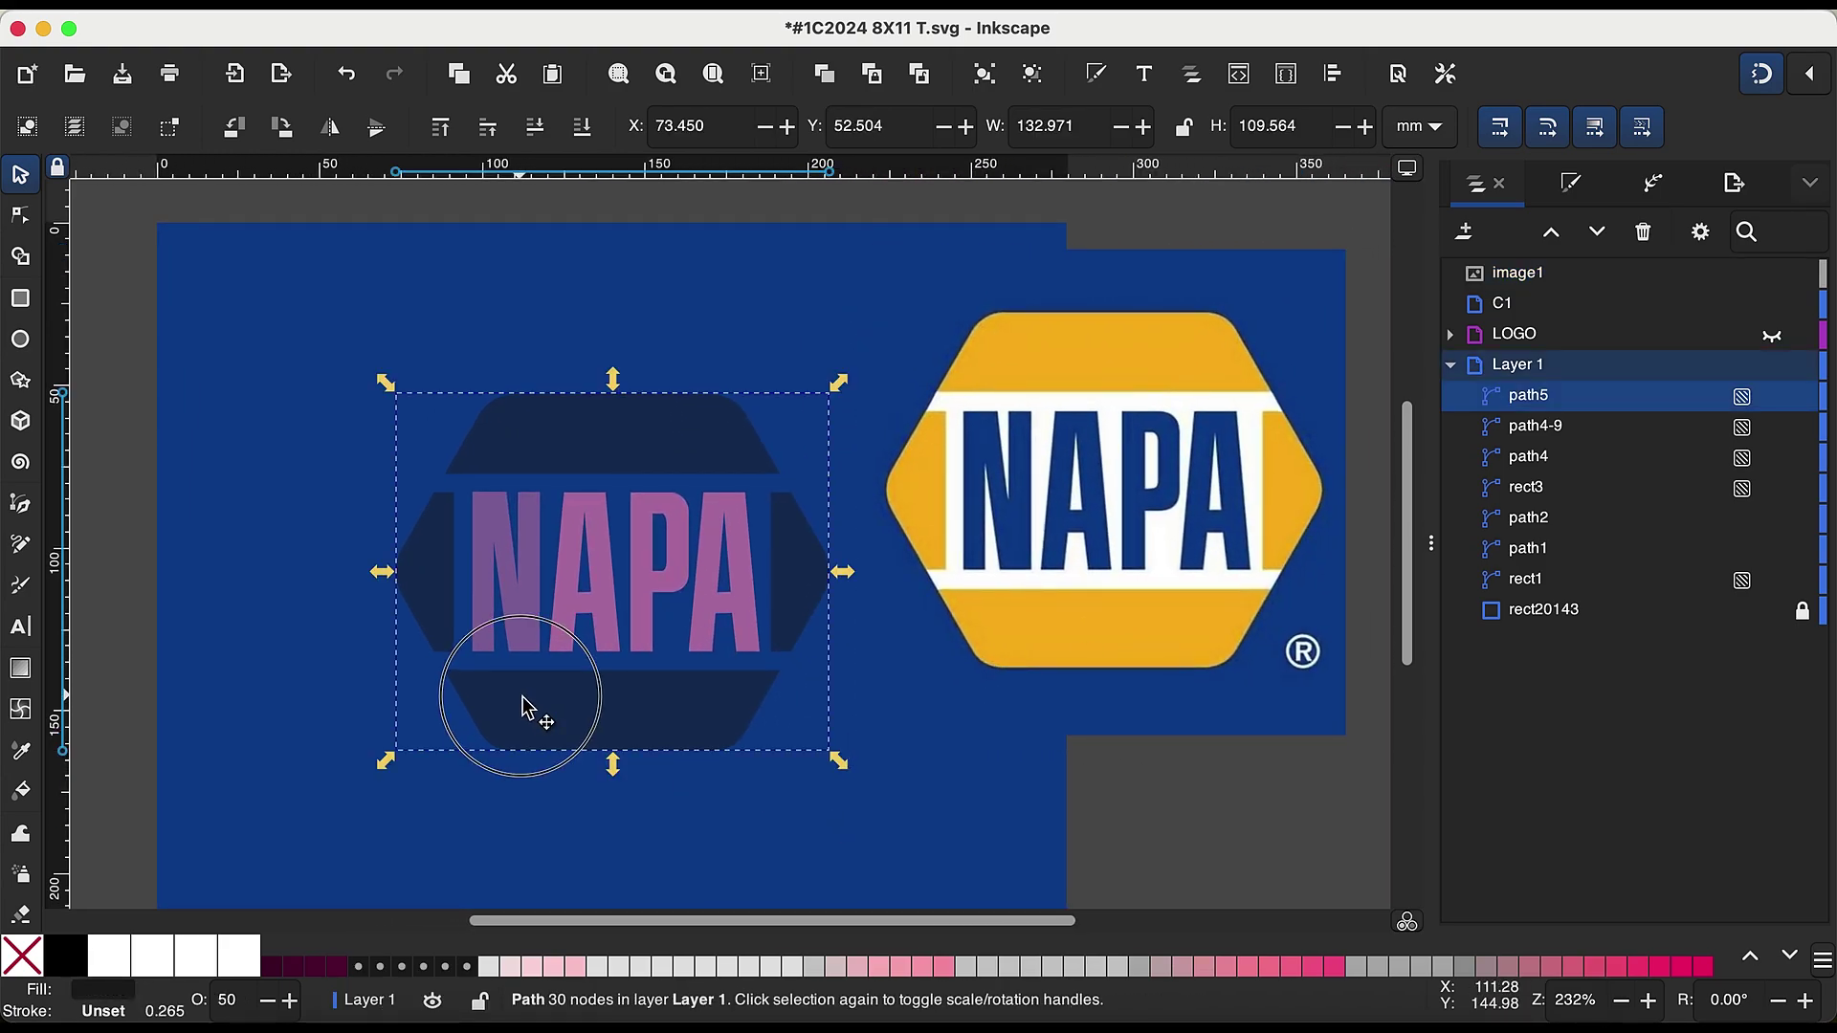
pyautogui.press('d')
pyautogui.click(1055, 646)
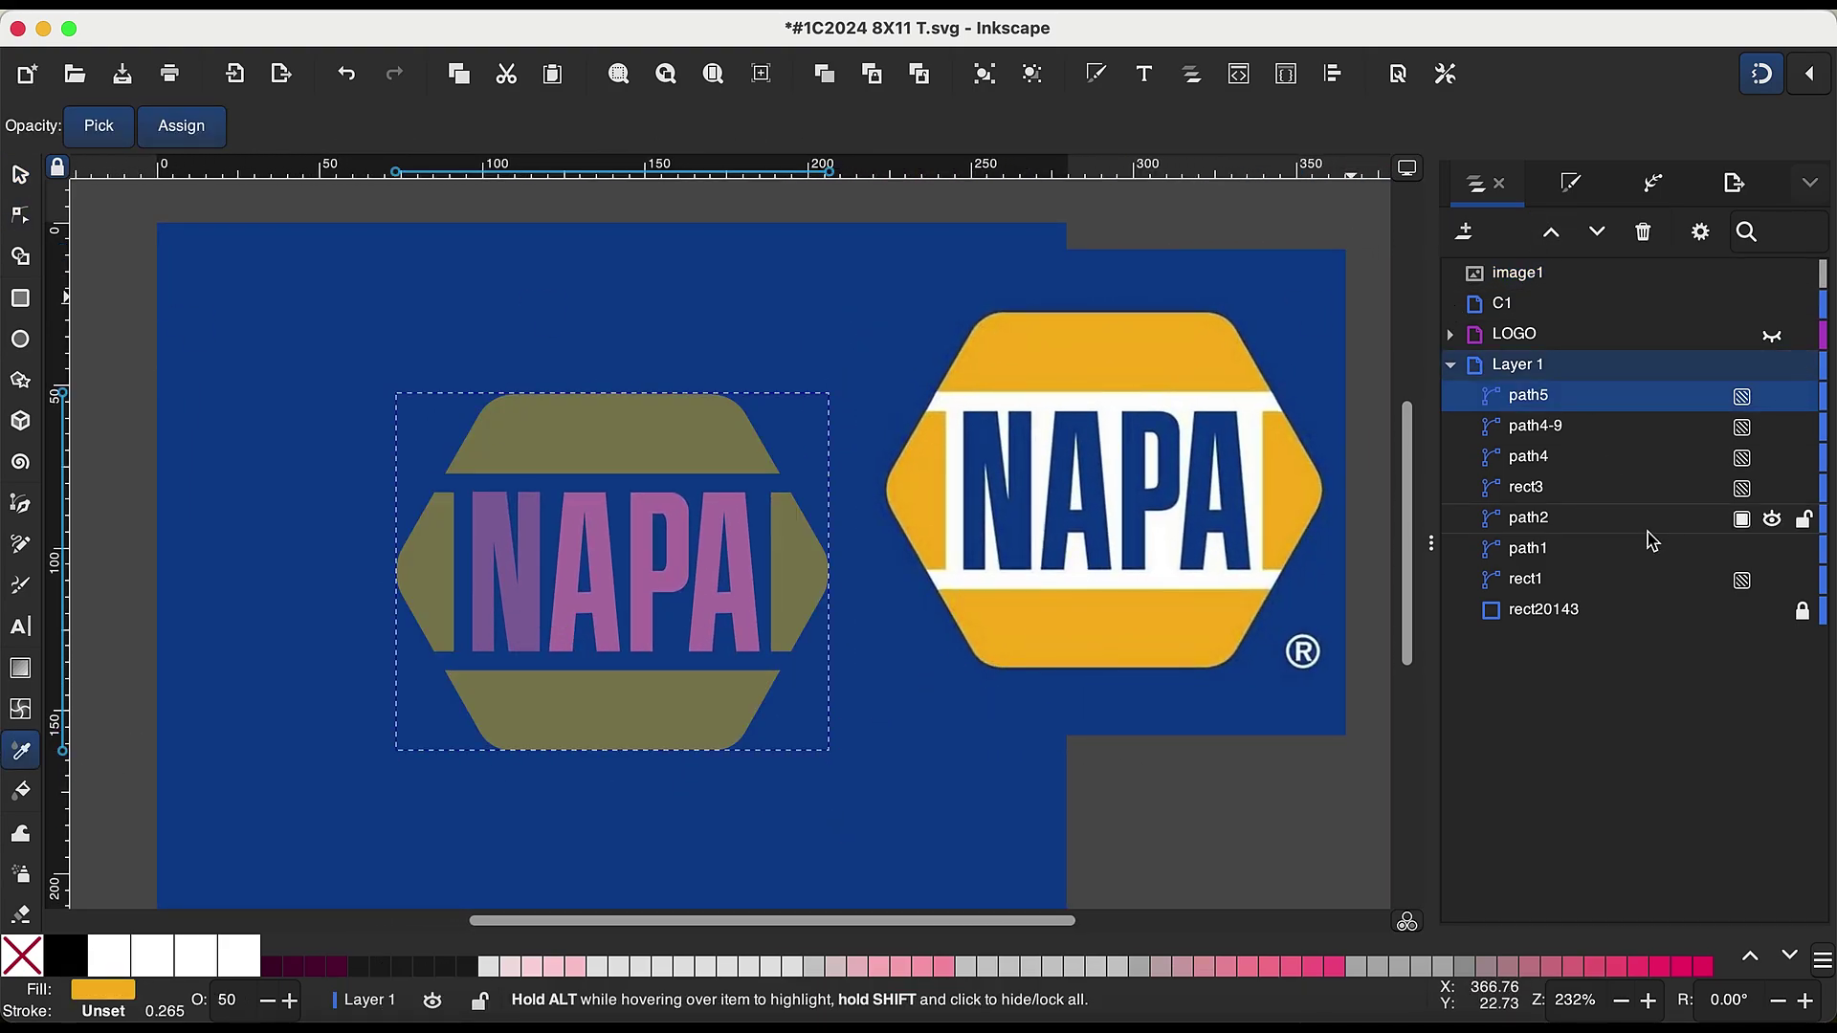
pyautogui.press('s')
pyautogui.click(491, 617)
pyautogui.keyDown('shift'); pyautogui.click(656, 622); pyautogui.keyUp('shift')
pyautogui.keyDown('shift'); pyautogui.click(724, 587); pyautogui.keyUp('shift')
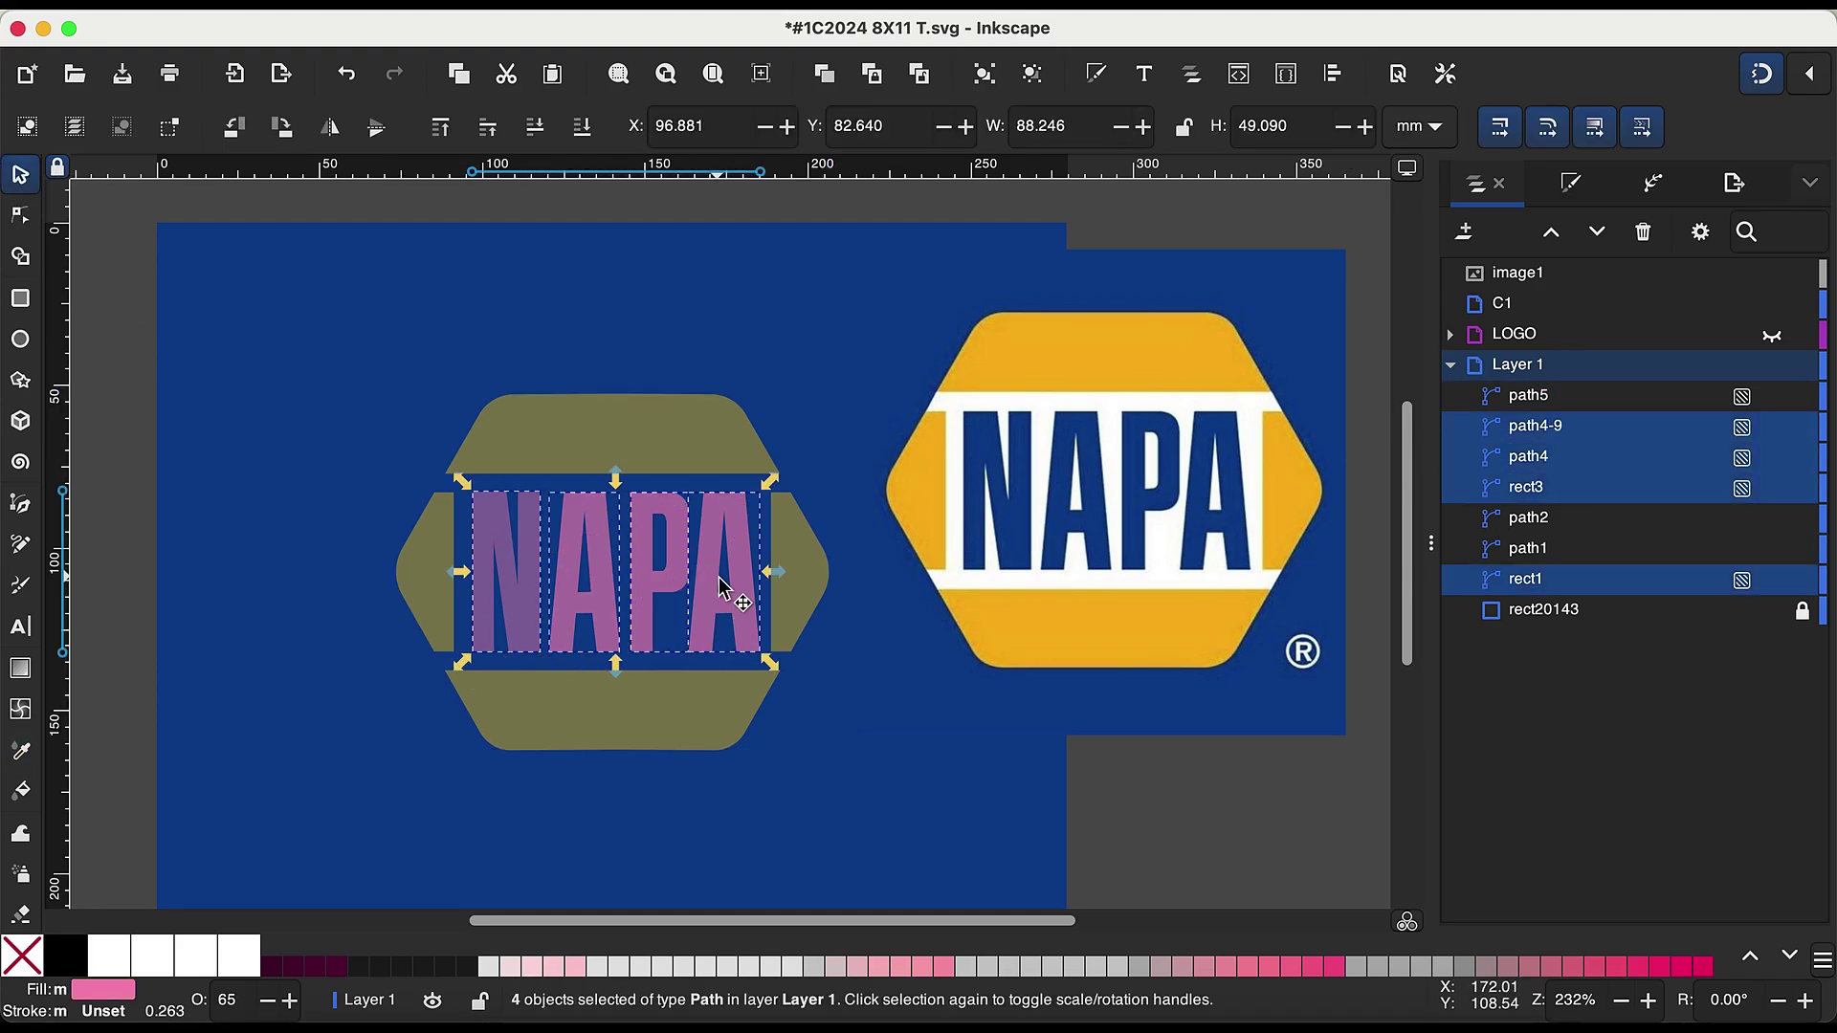
pyautogui.press('d')
pyautogui.click(1024, 546)
pyautogui.click(1741, 396)
pyautogui.moveTo(1693, 478); pyautogui.dragTo(1817, 478)
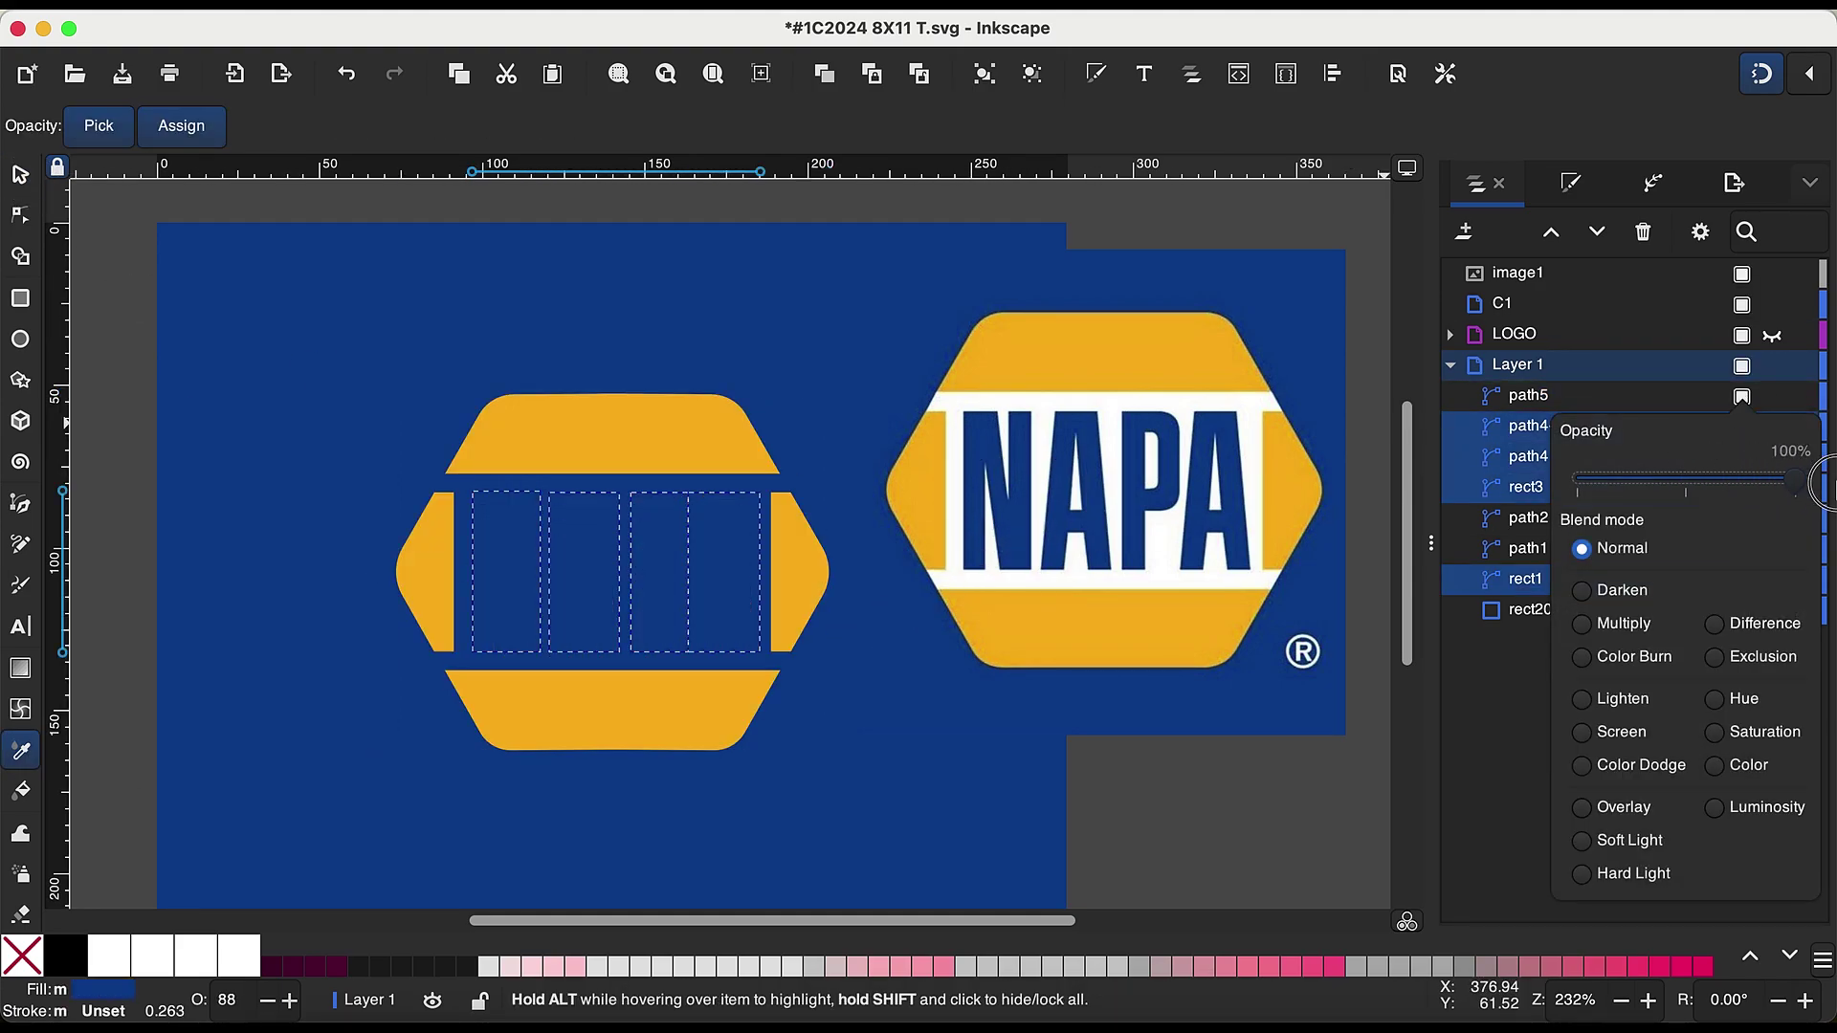
pyautogui.click(24, 184)
# Step: Draw a closed Pen shape covering the band behind the NAPA letters
pyautogui.click(20, 504)
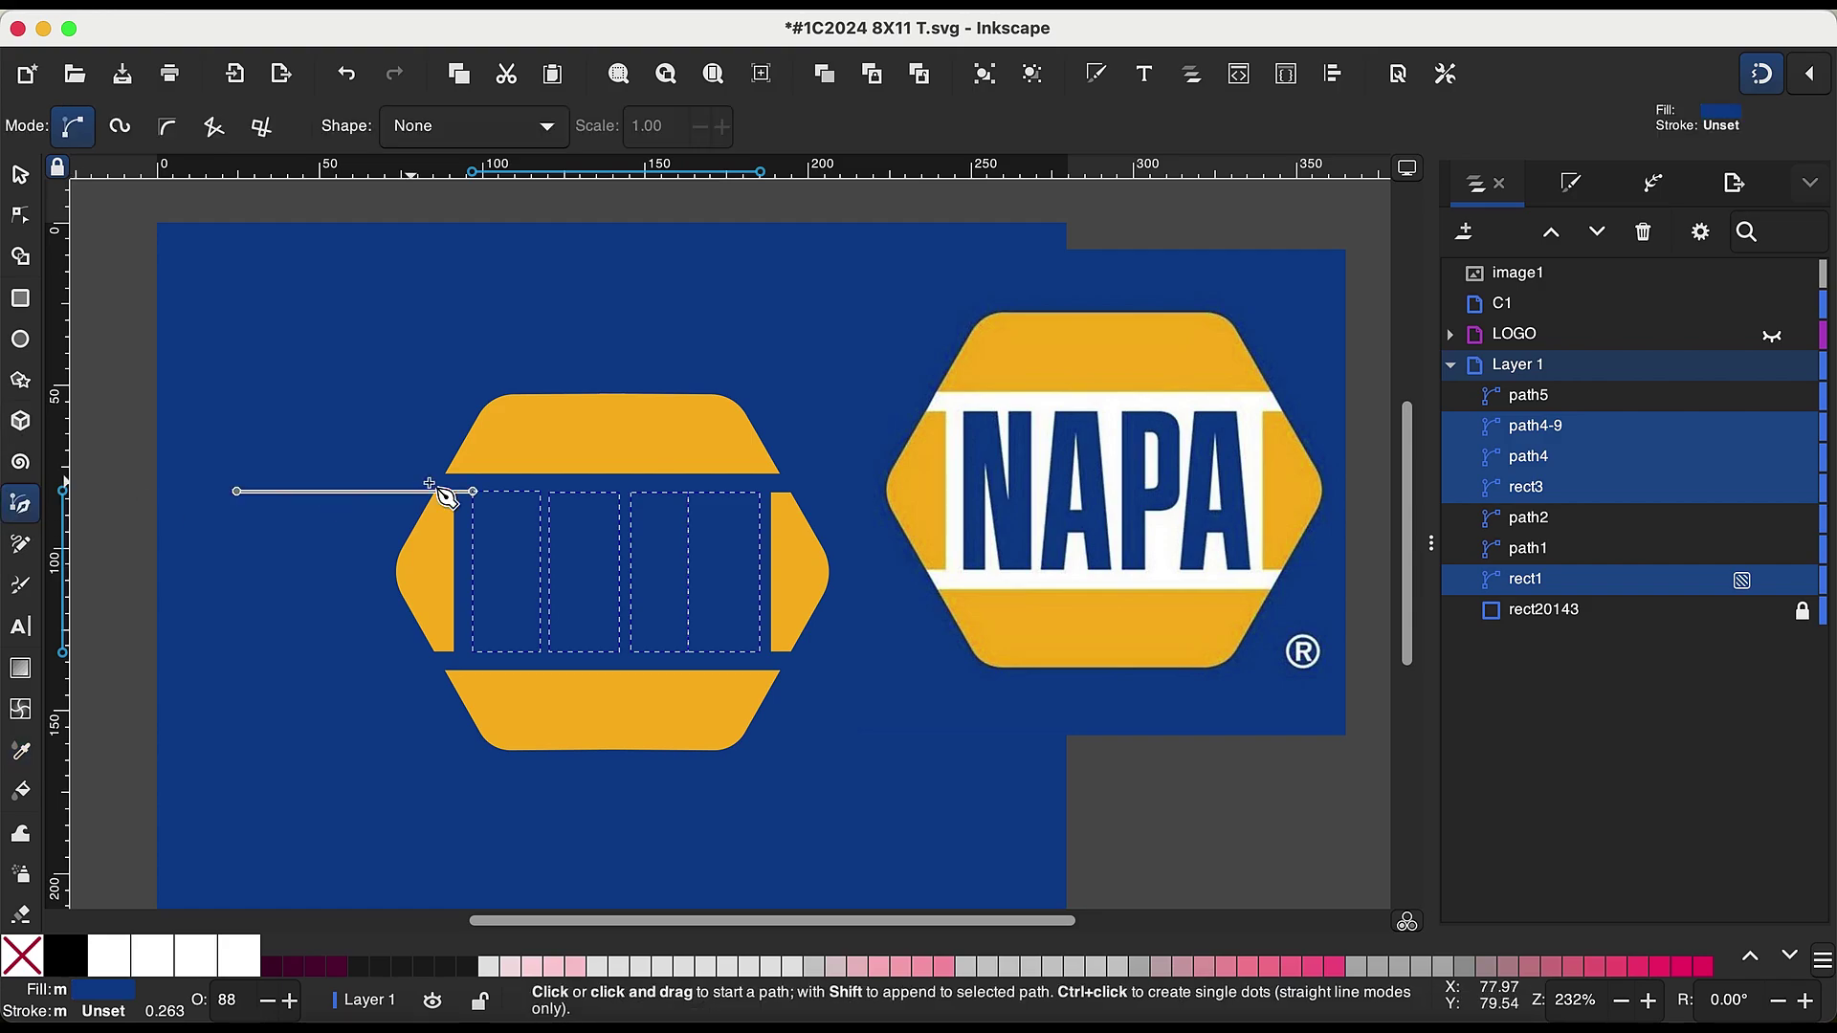
pyautogui.click(455, 480)
pyautogui.click(419, 519)
pyautogui.click(435, 651)
pyautogui.click(464, 701)
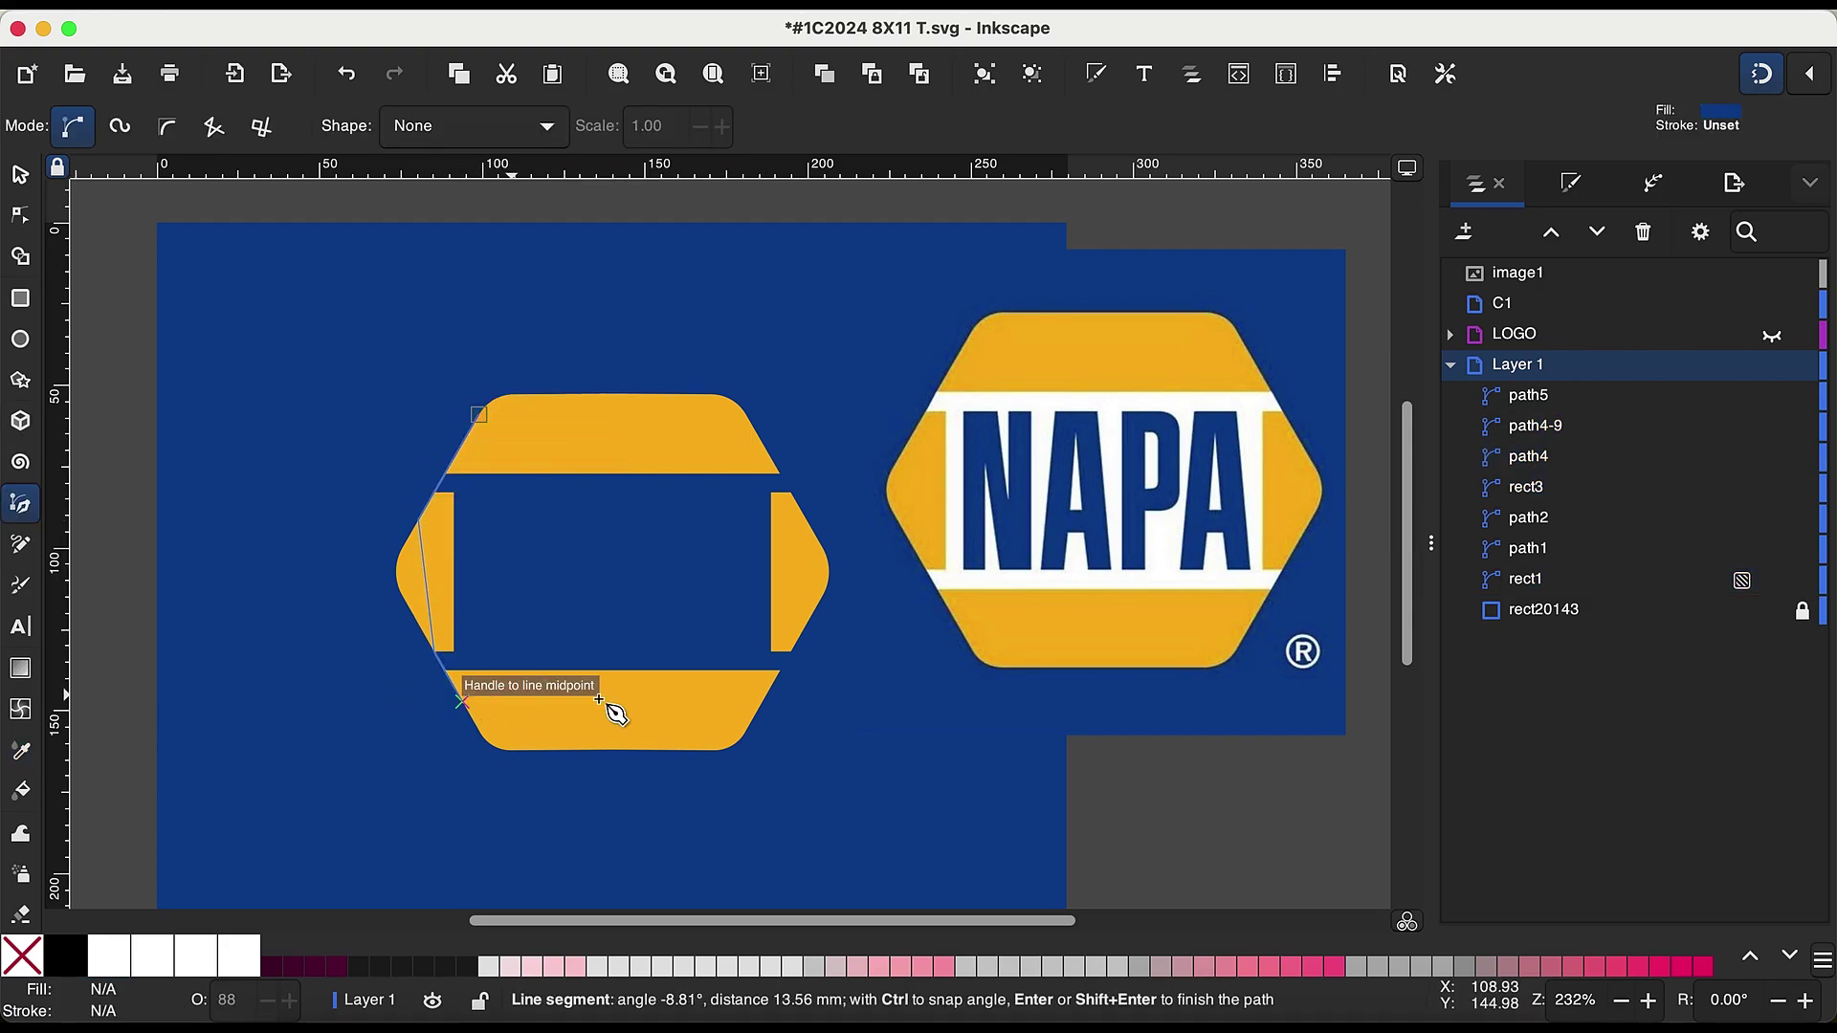
pyautogui.click(762, 701)
pyautogui.click(804, 509)
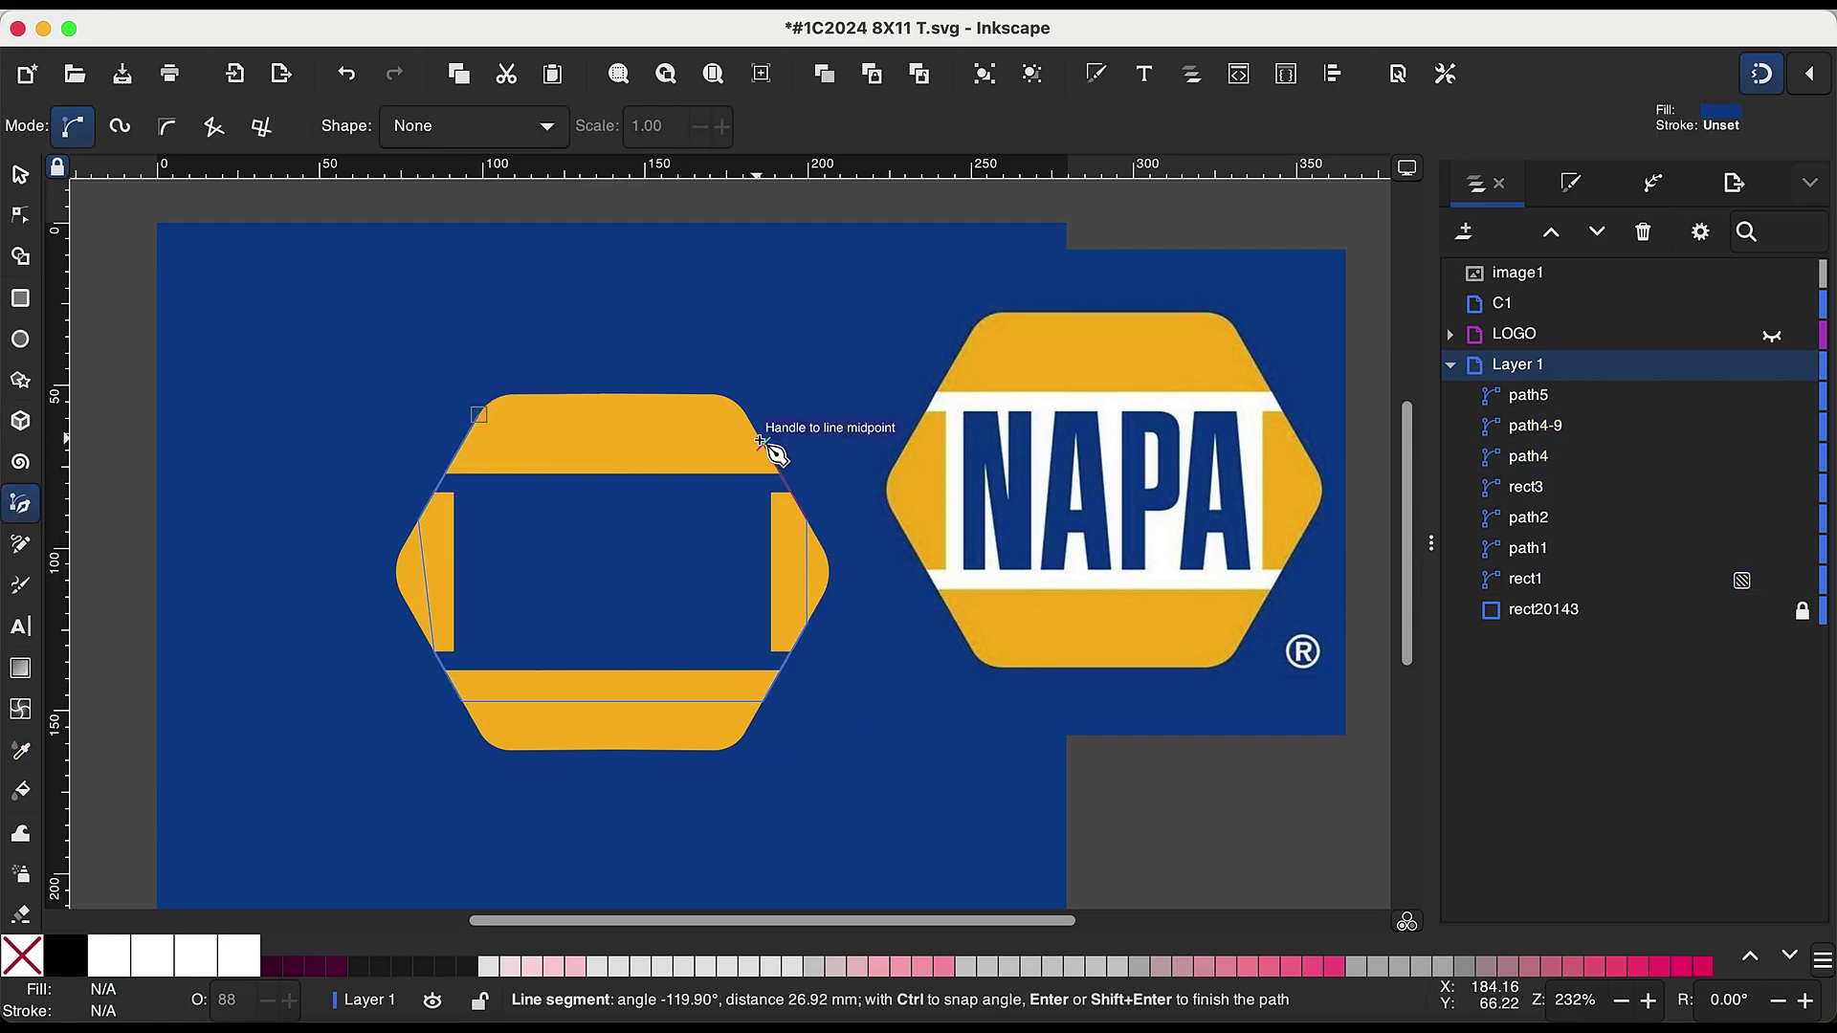
pyautogui.click(762, 441)
pyautogui.click(479, 414)
# Step: Move path6 below the letters and set its fill to light gray (lightness 91)
pyautogui.moveTo(1531, 395)
pyautogui.mouseDown()
pyautogui.moveTo(1613, 569)
pyautogui.moveTo(1617, 622)
pyautogui.moveTo(1722, 675)
pyautogui.mouseUp()
pyautogui.hotkey('ctrl', 'shift', 'f')
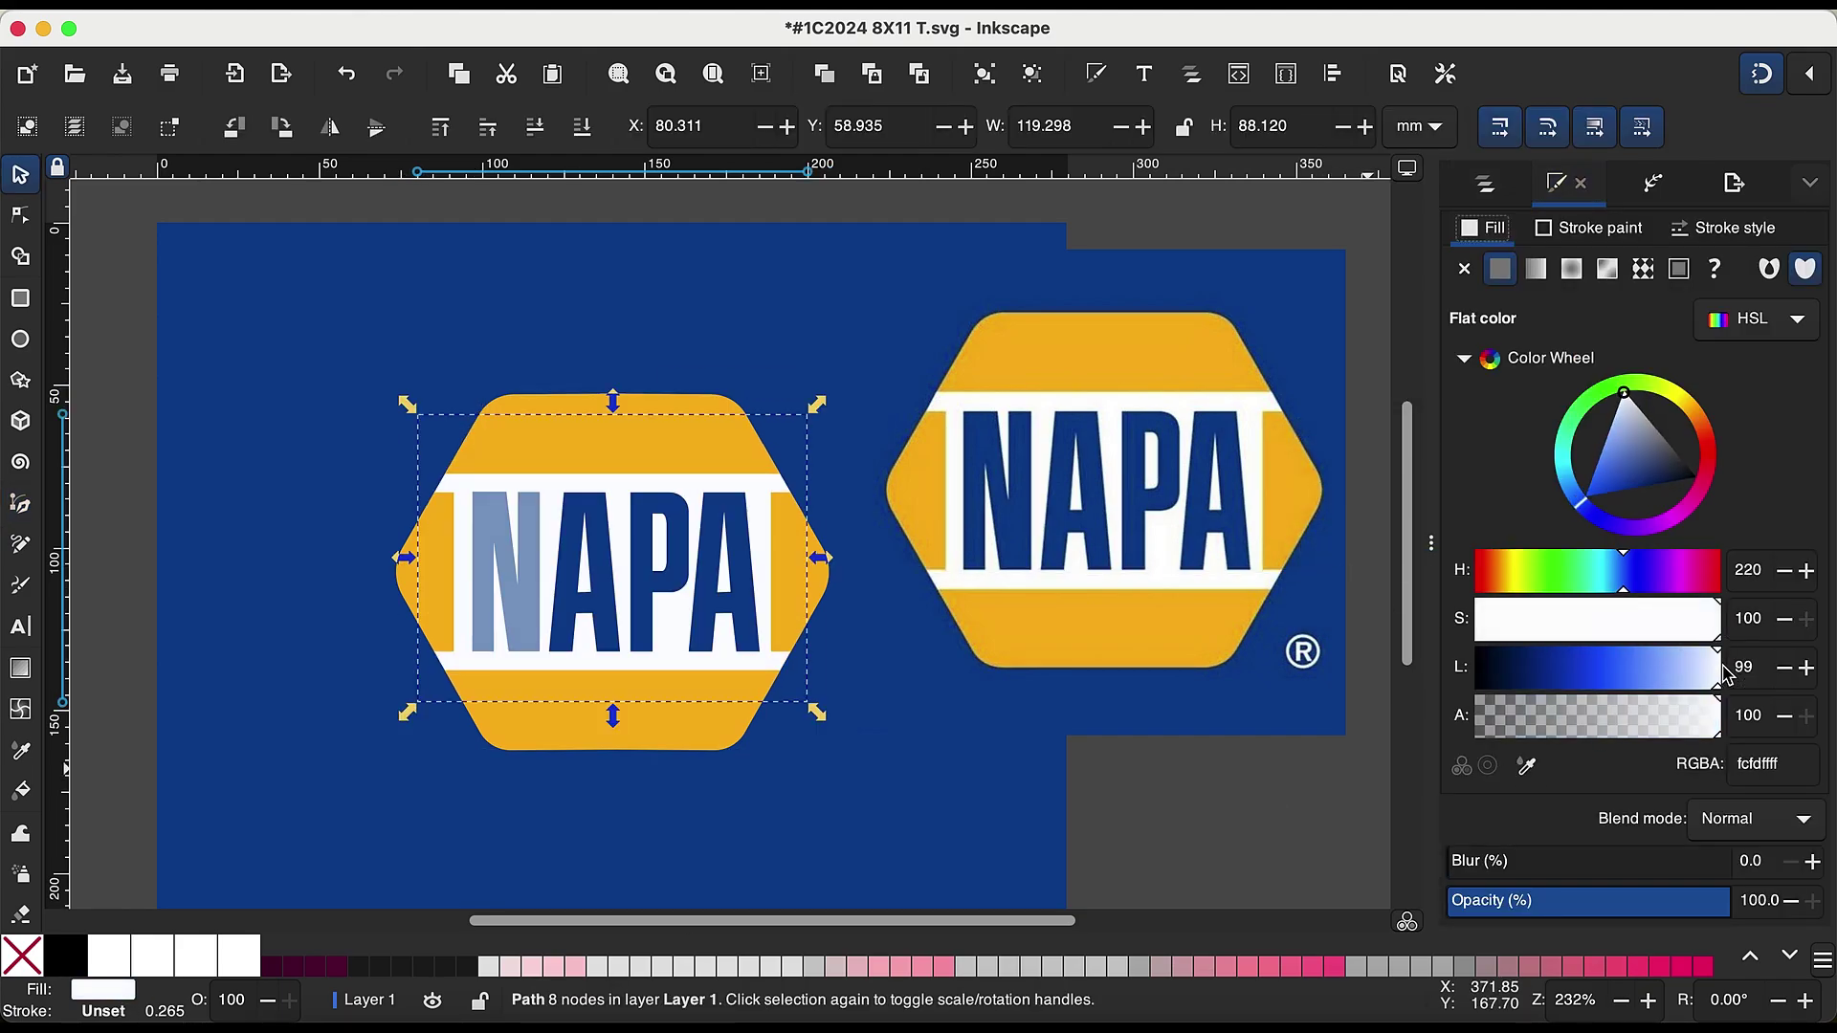
pyautogui.click(1746, 667)
pyautogui.write('91')
pyautogui.press('Return')
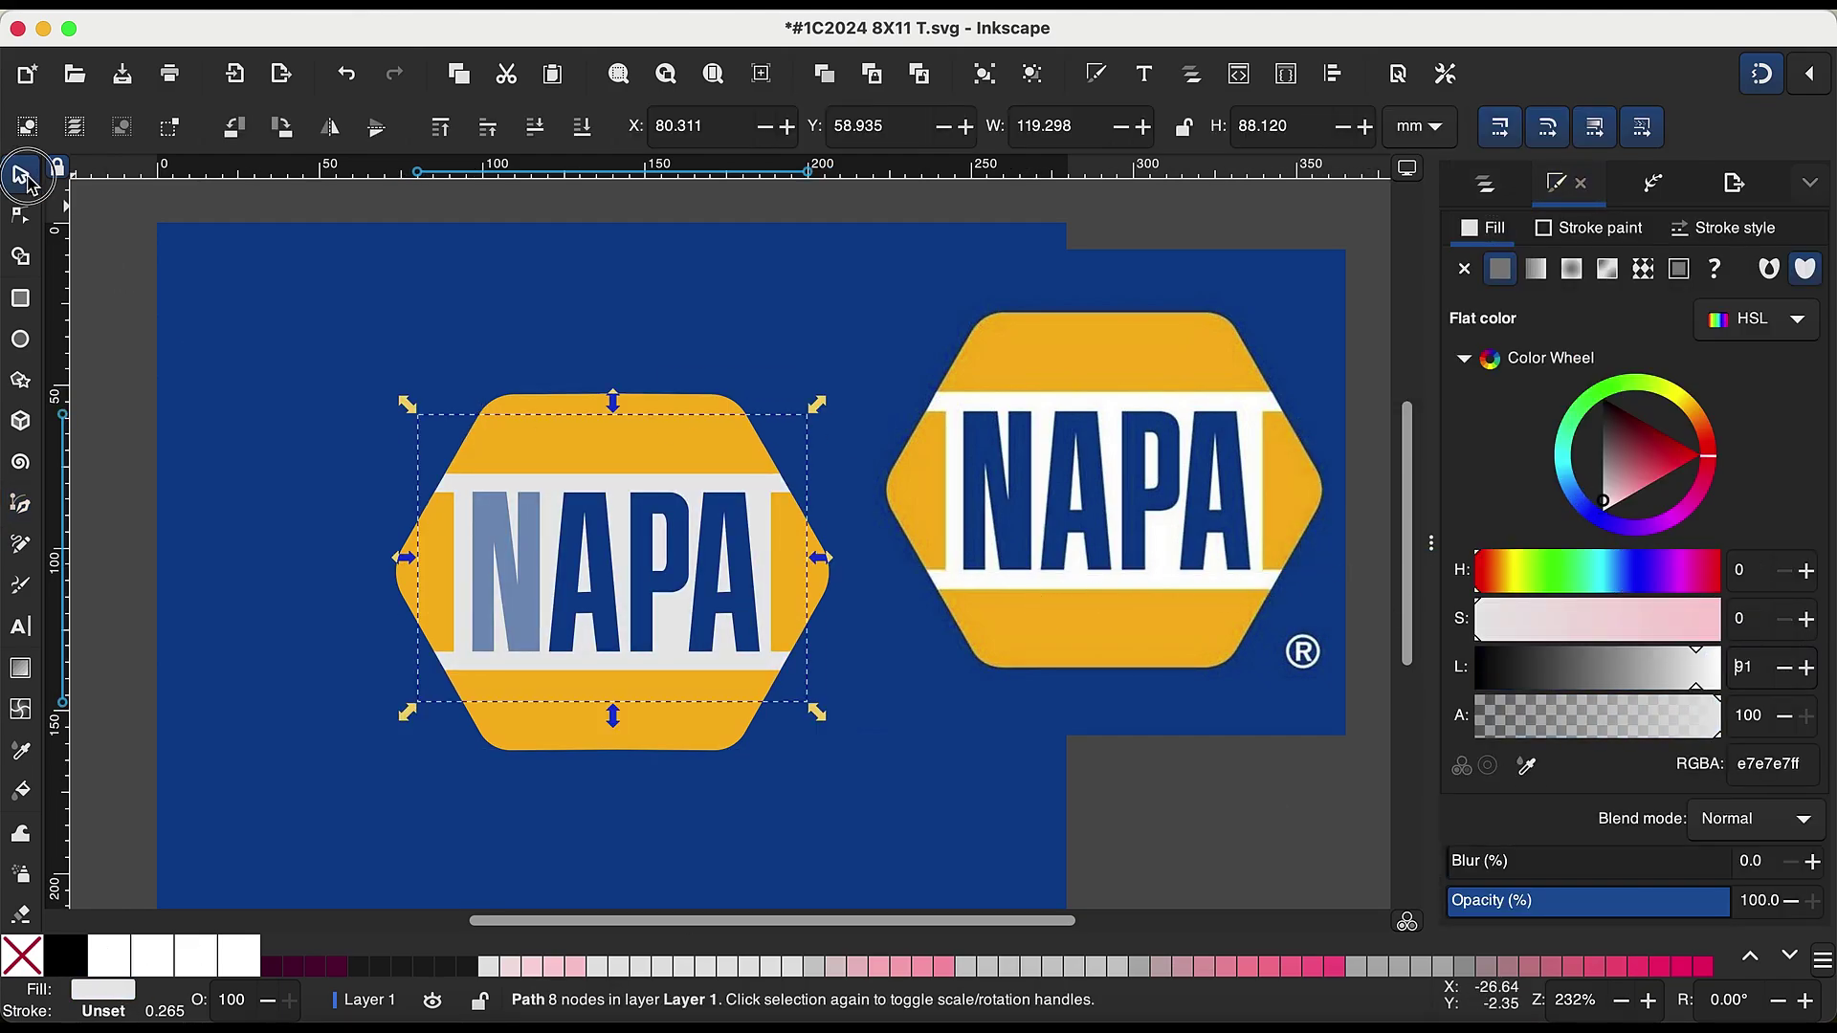
pyautogui.click(1484, 183)
pyautogui.click(1774, 582)
pyautogui.click(1579, 431)
# Step: Delete the raster reference image via its context menu
pyautogui.click(1041, 555)
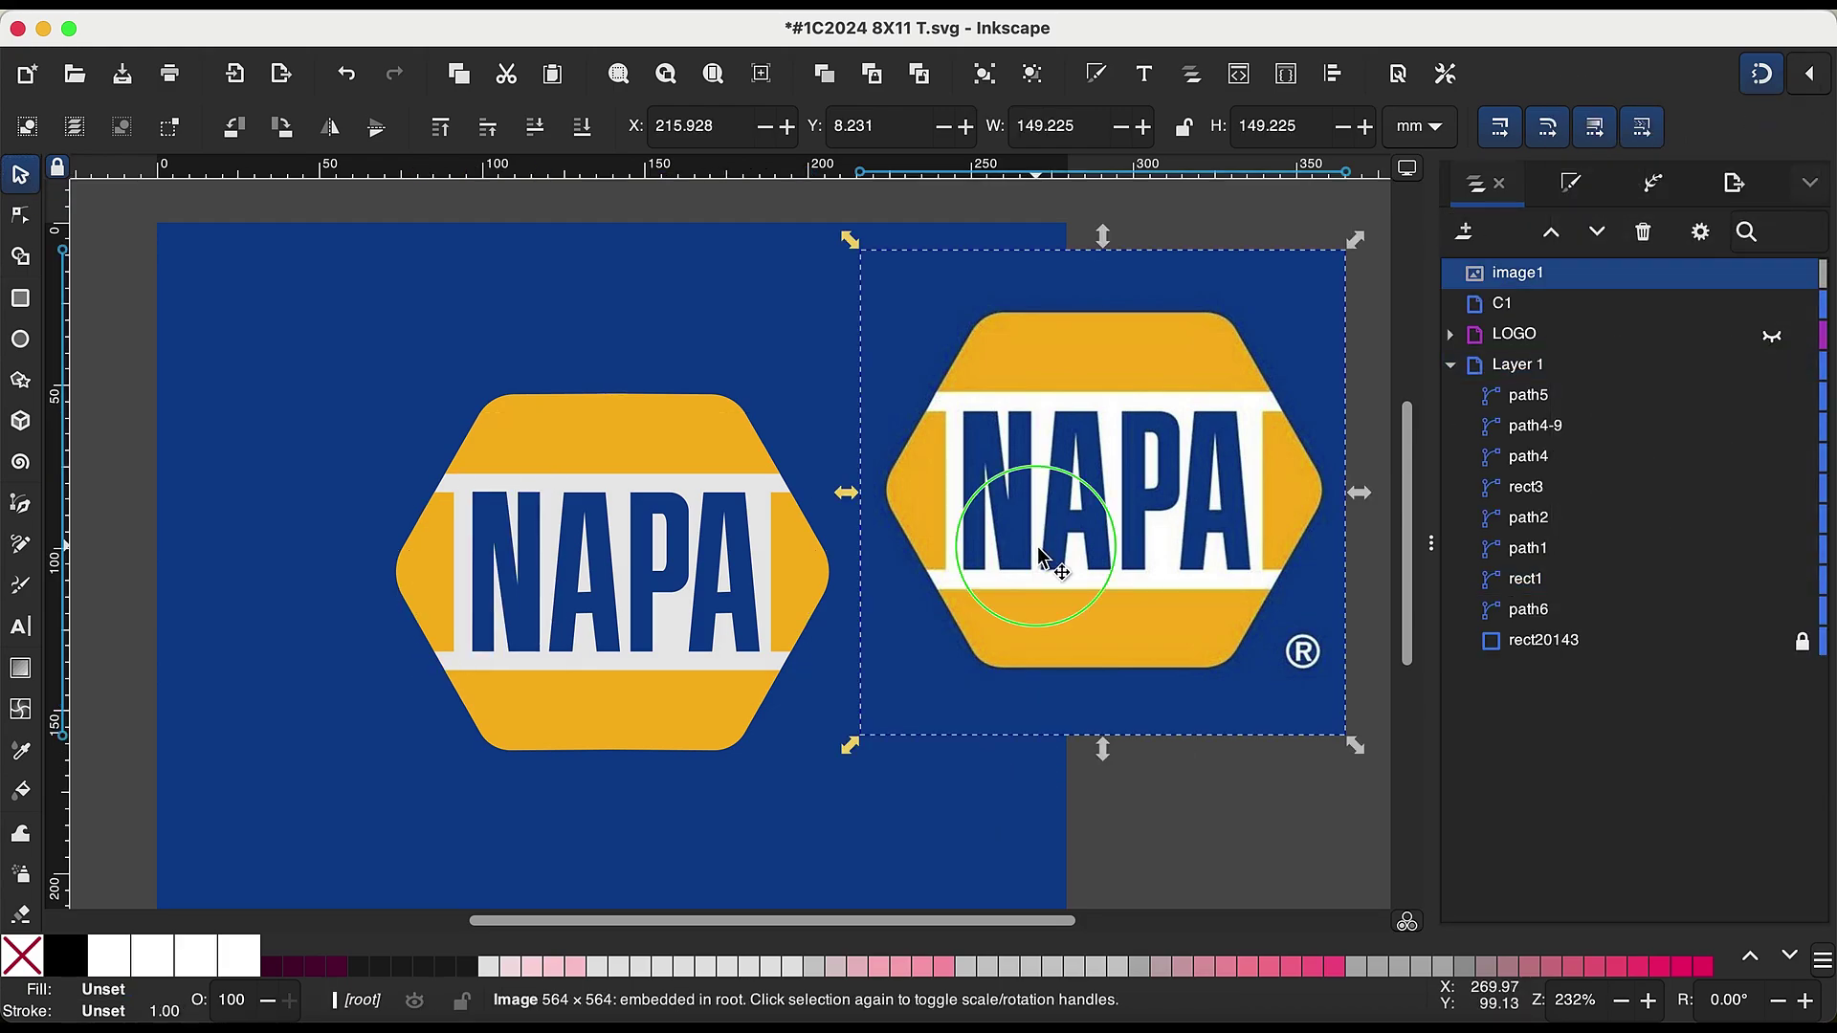
pyautogui.rightClick(1041, 555)
pyautogui.click(1091, 533)
pyautogui.hscroll(-2, 1153, 624)
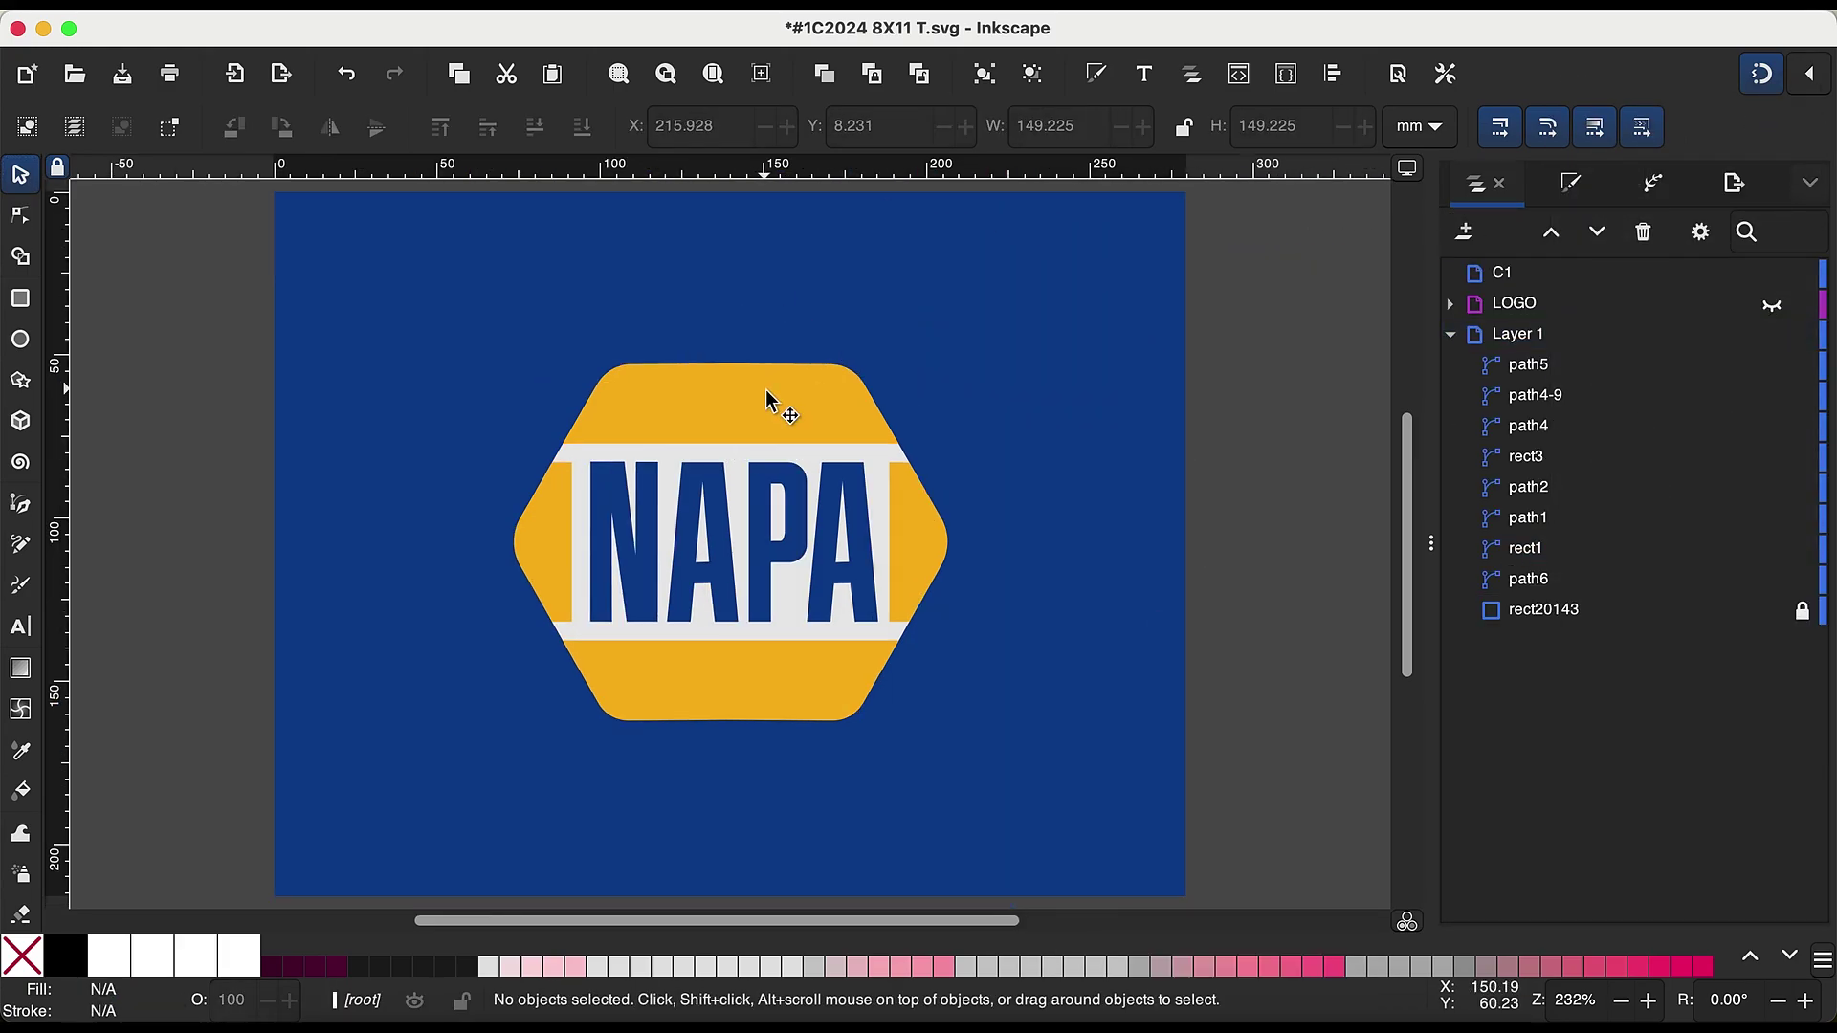
# Step: Move and rotate the yellow hexagon as a test, then undo it
pyautogui.moveTo(770, 400); pyautogui.dragTo(1201, 370)
pyautogui.click(1054, 361)
pyautogui.moveTo(923, 299)
pyautogui.mouseDown()
pyautogui.moveTo(1155, 524)
pyautogui.moveTo(1109, 500)
pyautogui.mouseUp()
pyautogui.hotkey('ctrl', 'z')
pyautogui.hotkey('ctrl', 'z')
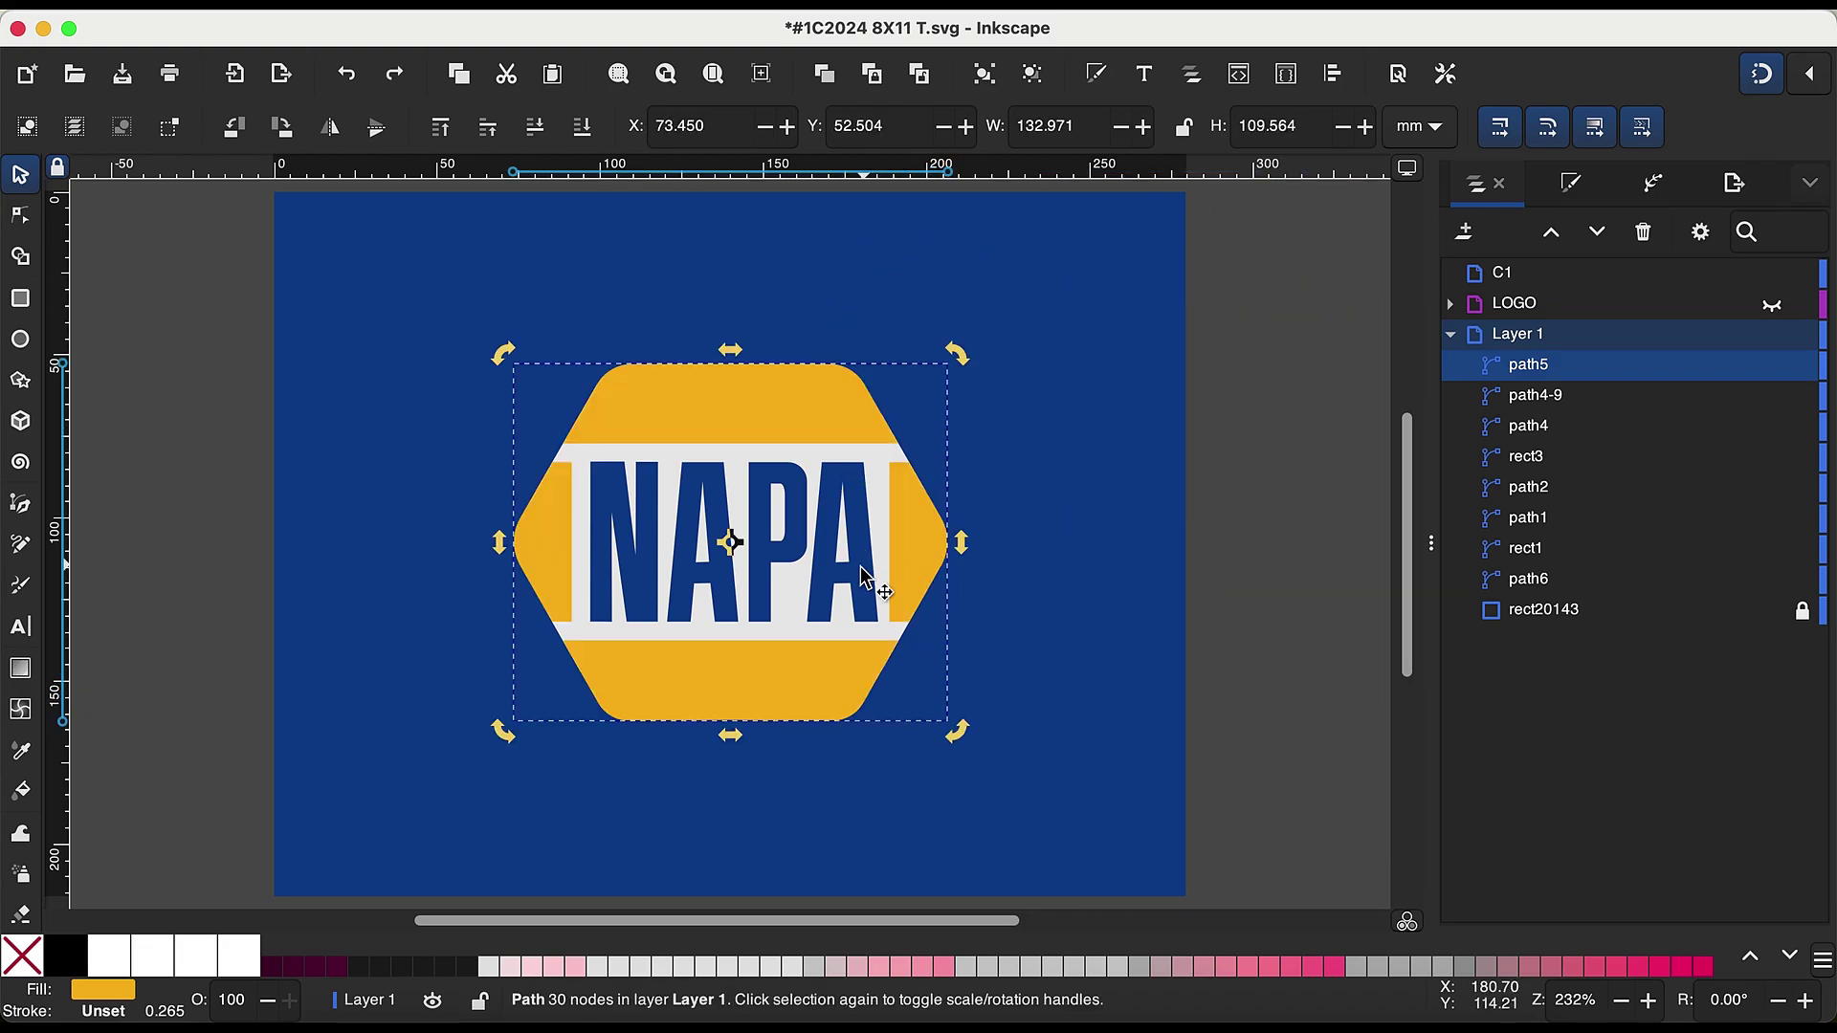
# Step: Drag the N, A, P letters out of the logo, then undo to reassemble NAPA
pyautogui.moveTo(866, 577); pyautogui.dragTo(1255, 471)
pyautogui.moveTo(771, 545); pyautogui.dragTo(1255, 595)
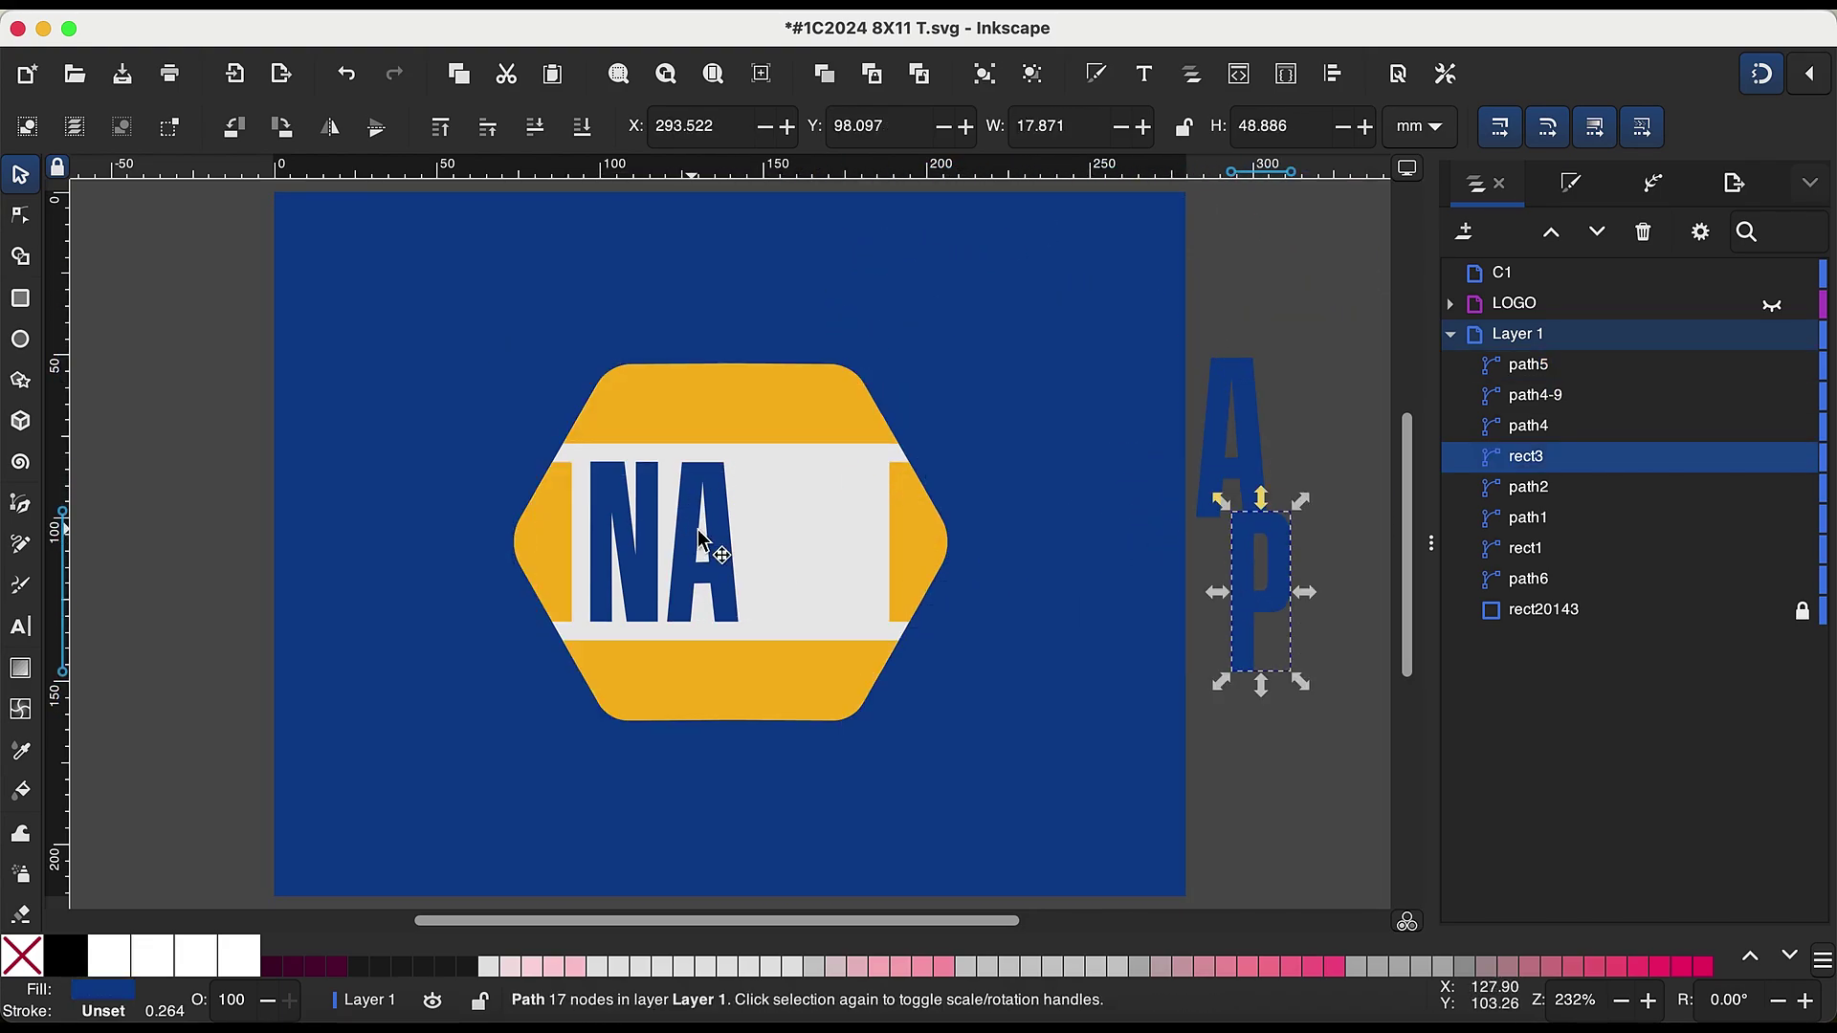
pyautogui.moveTo(701, 540); pyautogui.dragTo(1301, 457)
pyautogui.moveTo(669, 593); pyautogui.dragTo(880, 541)
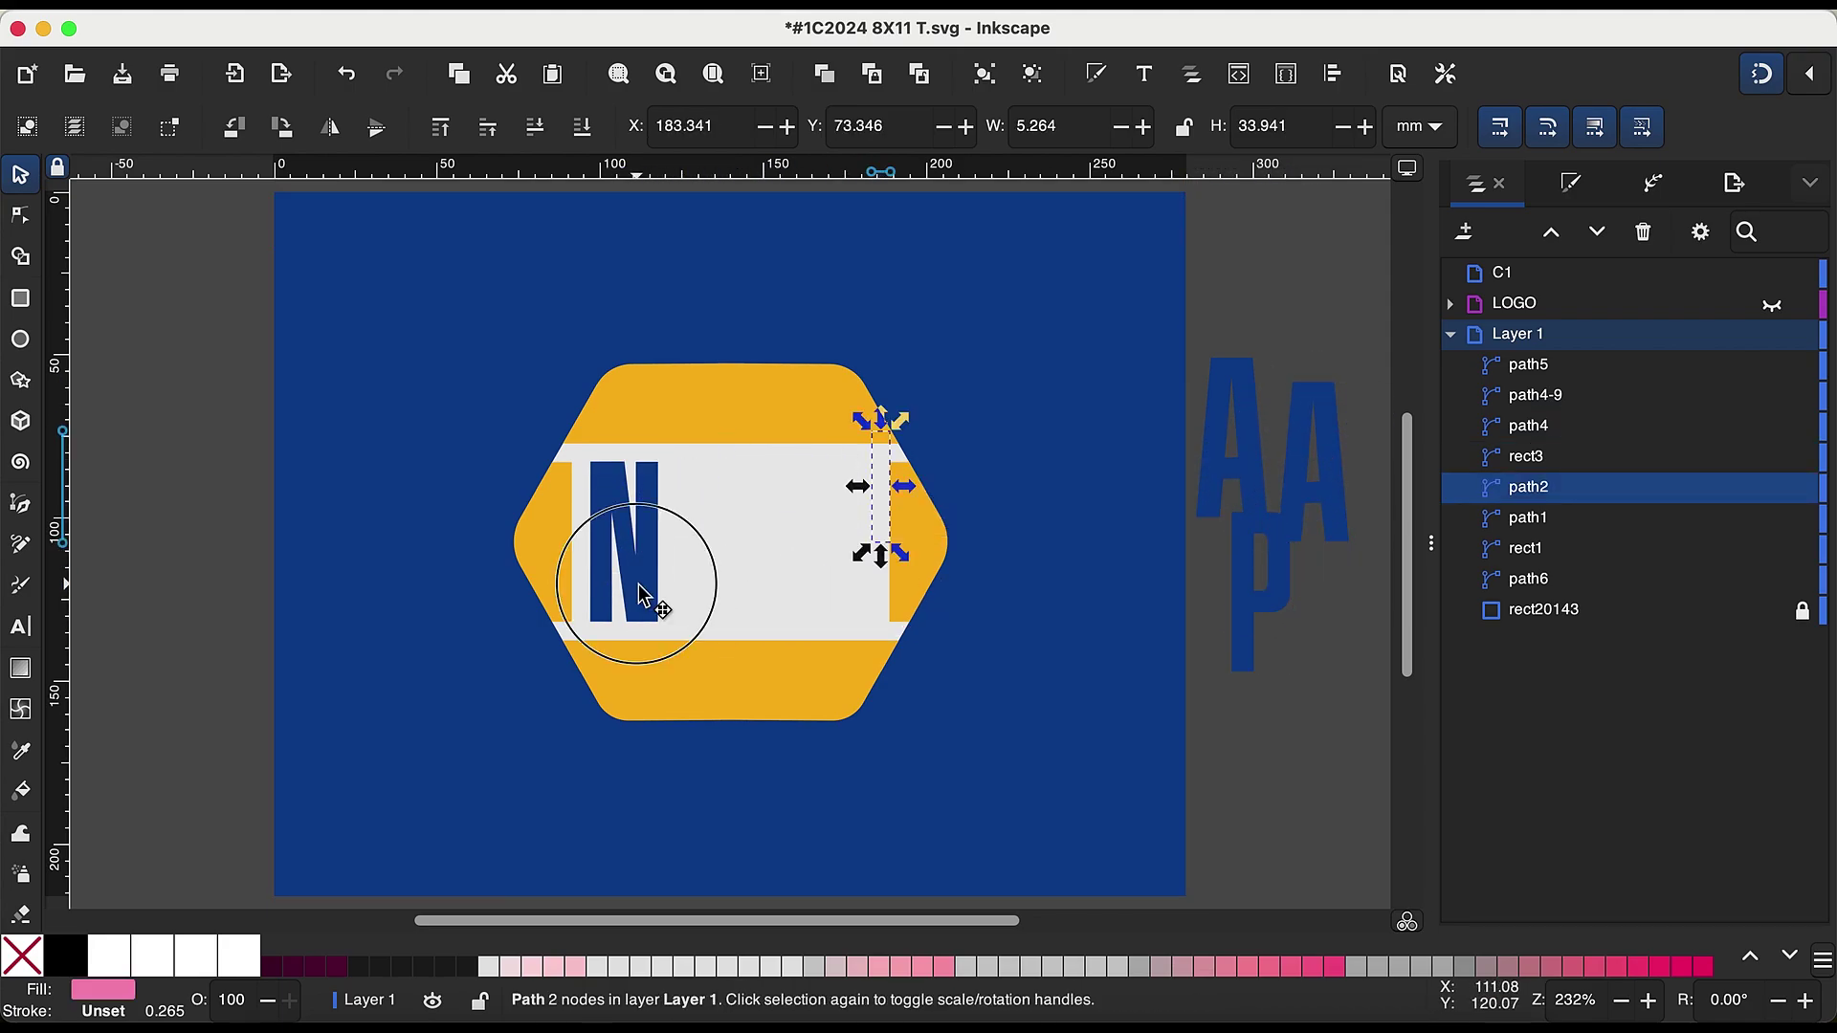
pyautogui.moveTo(643, 593); pyautogui.dragTo(1262, 422)
pyautogui.hotkey('ctrl', 'z')
pyautogui.hotkey('ctrl', 'z')
pyautogui.hotkey('ctrl', 'z')
pyautogui.press('Escape')
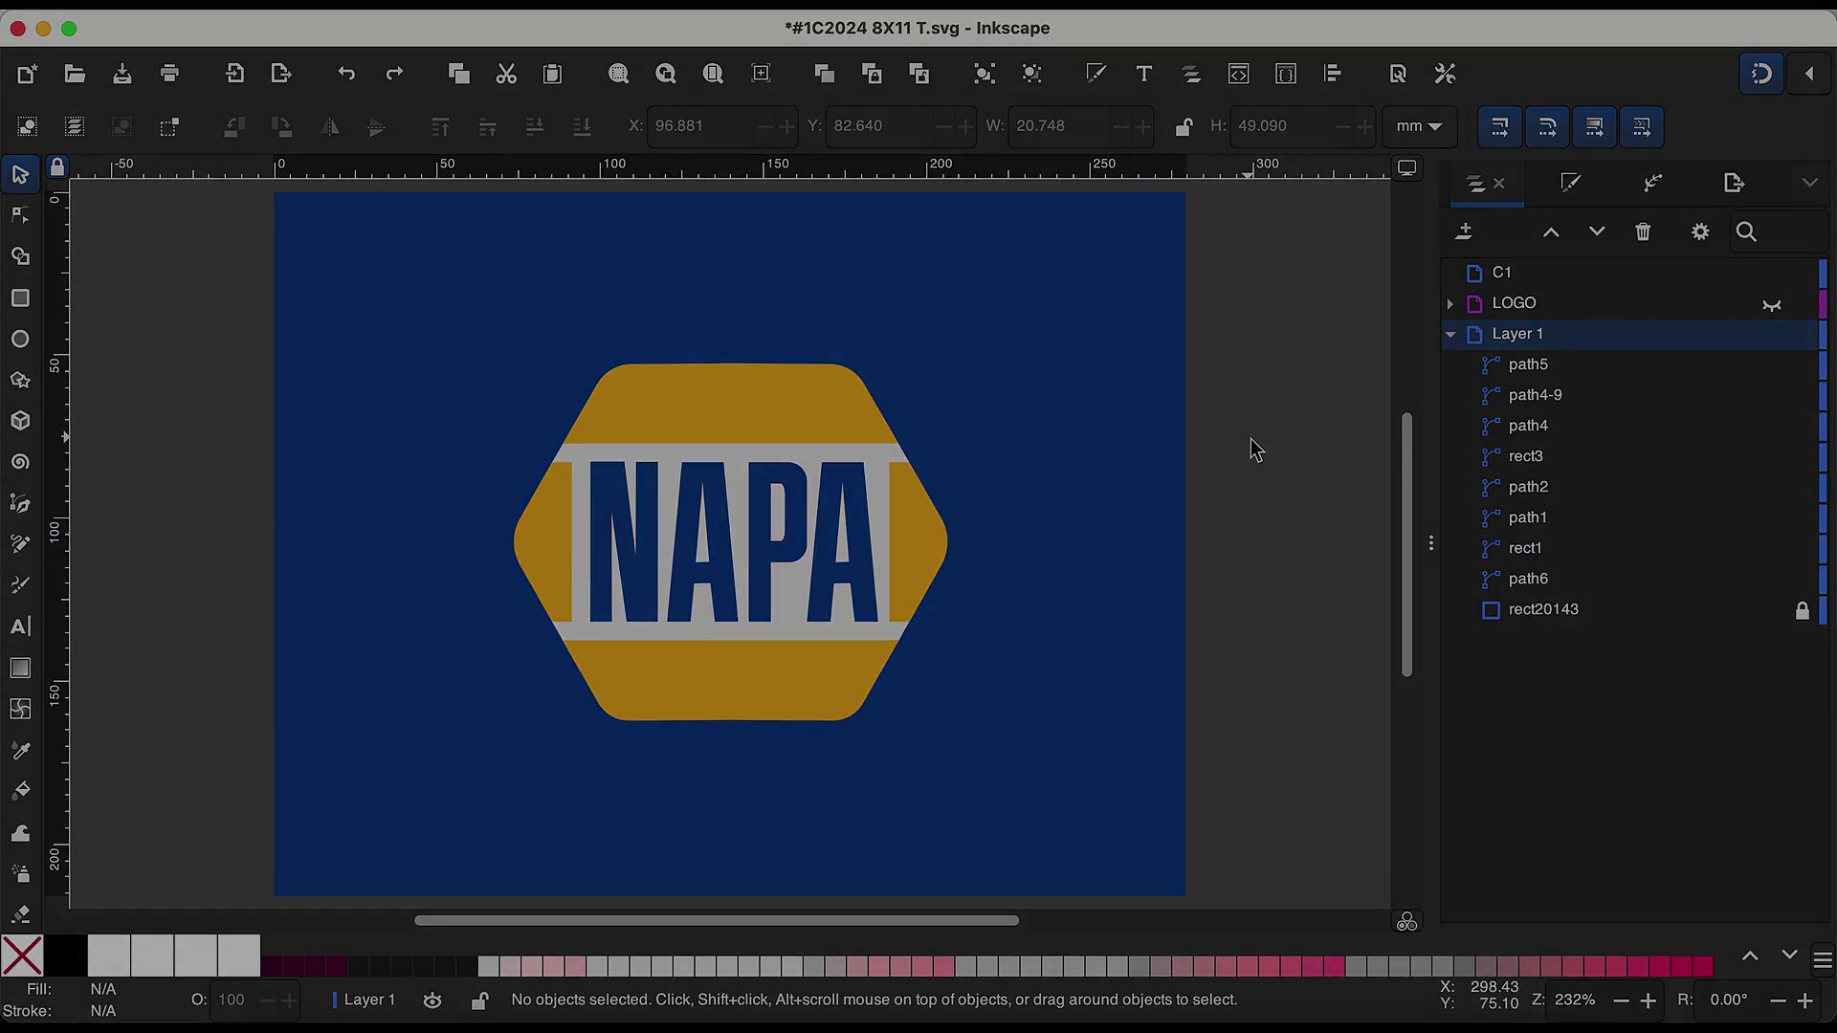